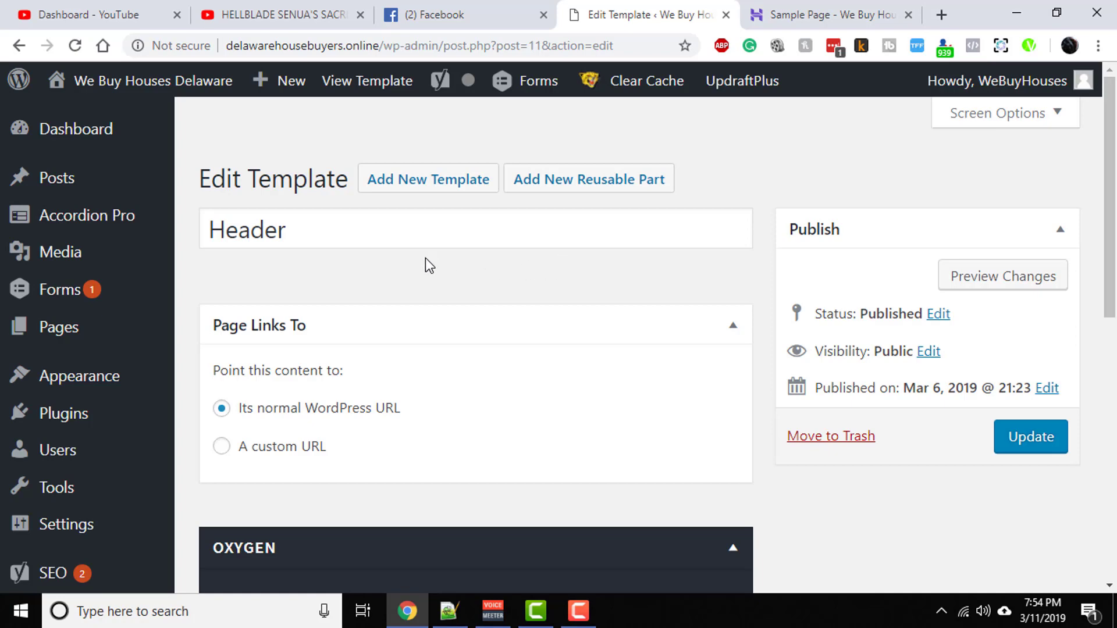
Show the live sample page and highlight the phone number in its header.
{"action": "left_click", "coordinate": [788, 14]}
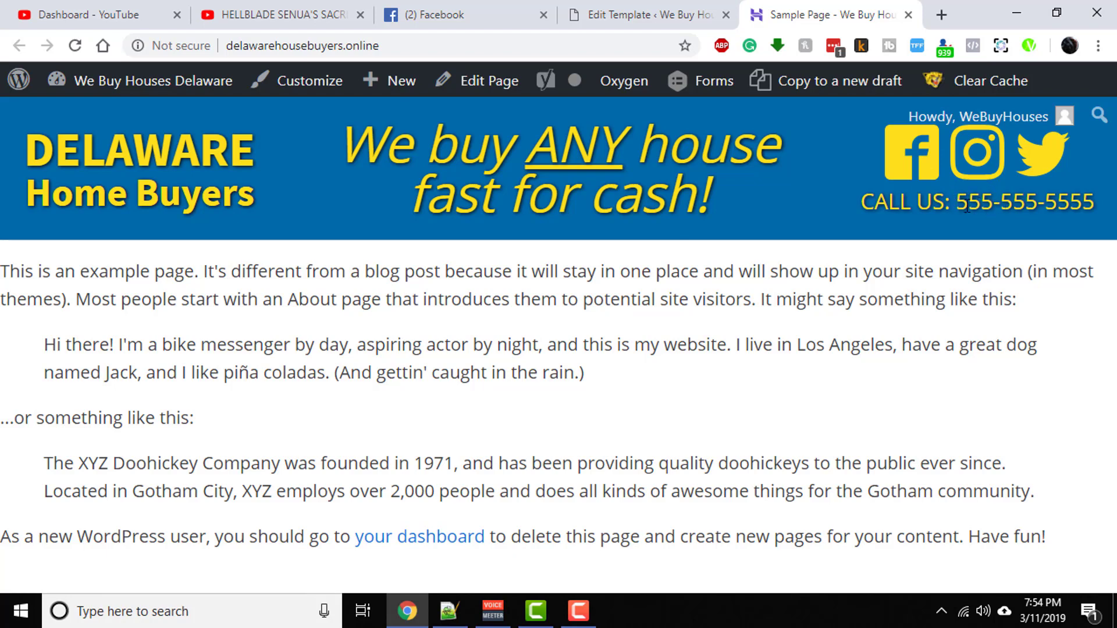
{"action": "left_click_drag", "start_coordinate": [960, 205], "coordinate": [1093, 196]}
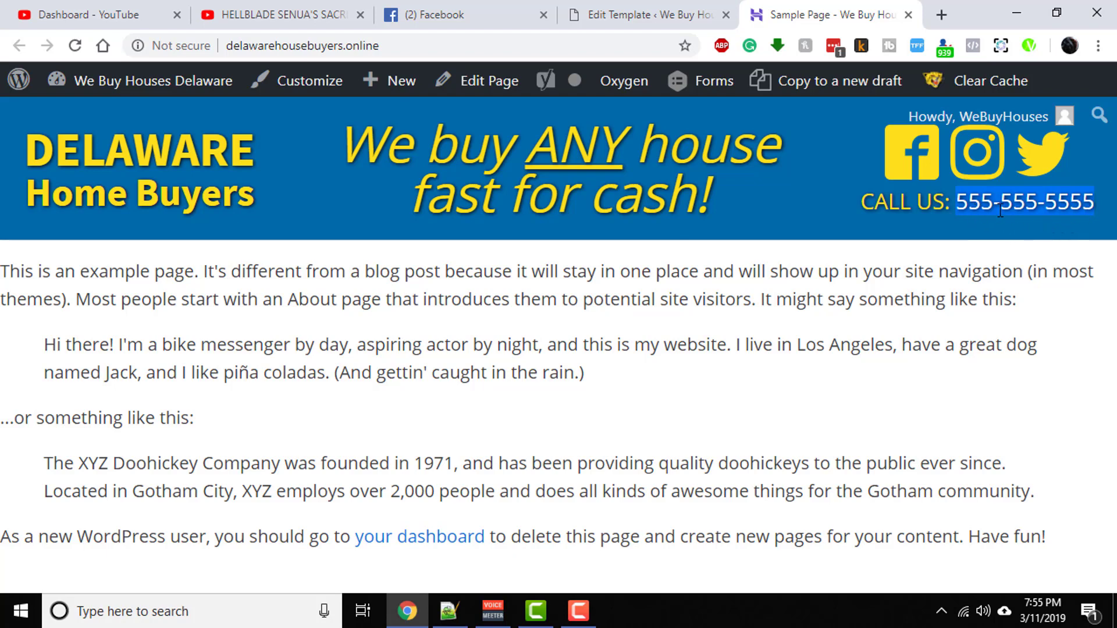
{"action": "left_click", "coordinate": [886, 223]}
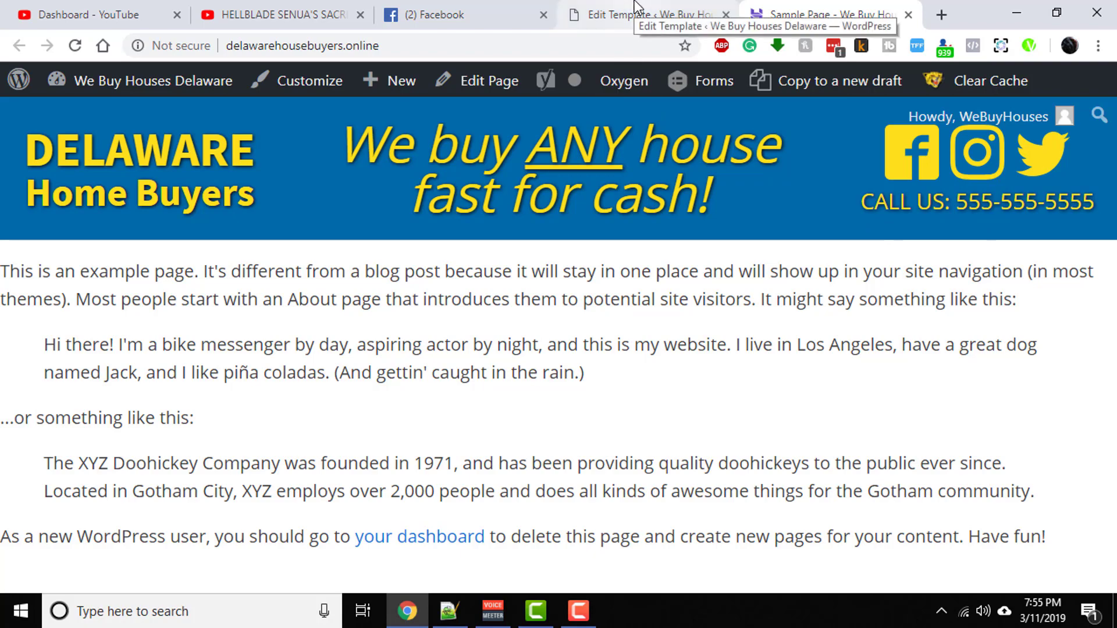
Open the Header template in the Oxygen builder, checking the social icons on the live sample page while it loads.
{"action": "left_click", "coordinate": [638, 23]}
{"action": "scroll", "coordinate": [463, 429], "scroll_direction": "down", "scroll_amount": 3}
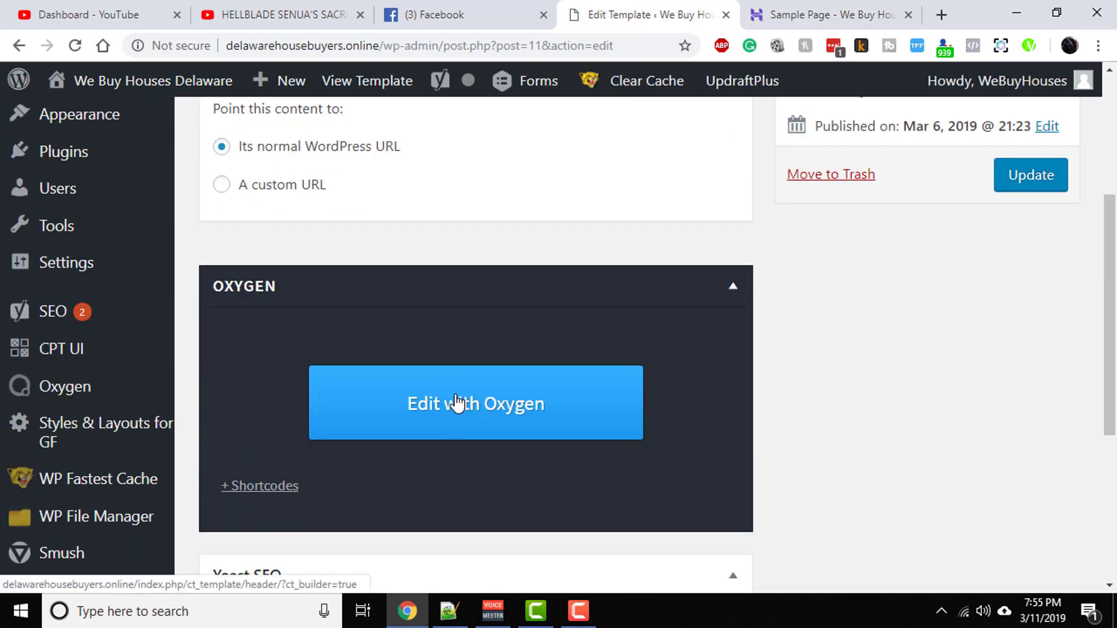
{"action": "left_click", "coordinate": [458, 403]}
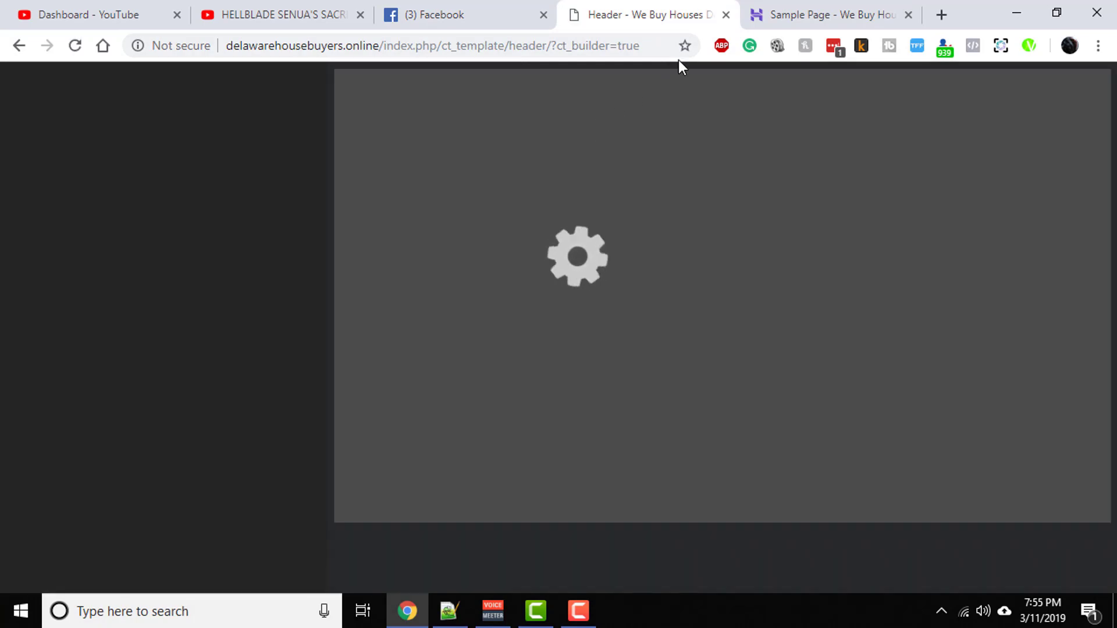
{"action": "left_click", "coordinate": [775, 11]}
{"action": "mouse_move", "coordinate": [1036, 119]}
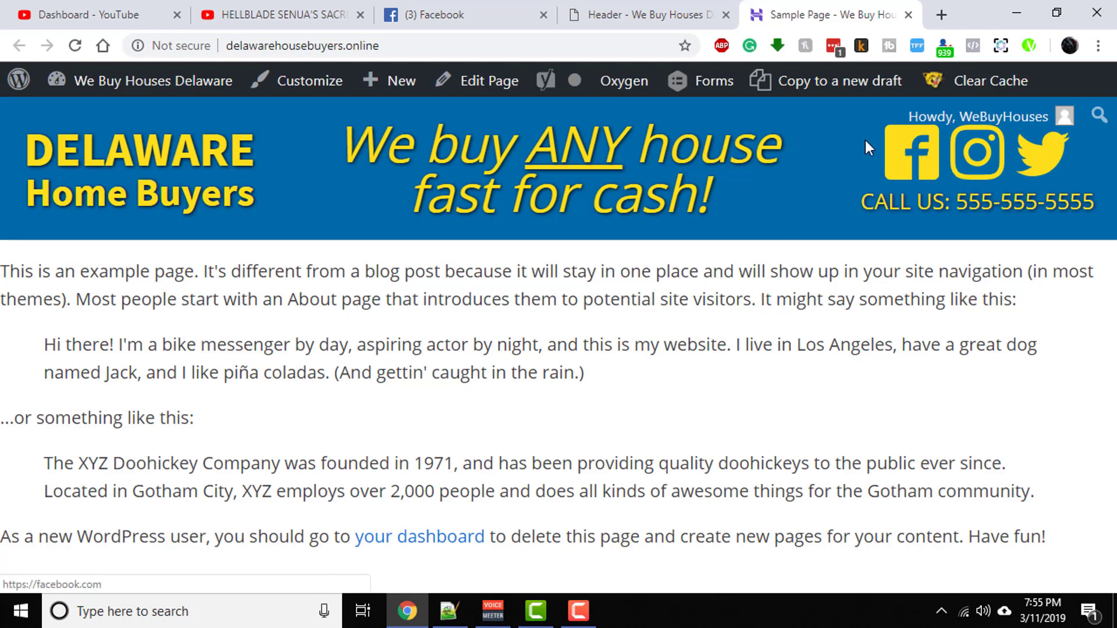
{"action": "left_click", "coordinate": [692, 15]}
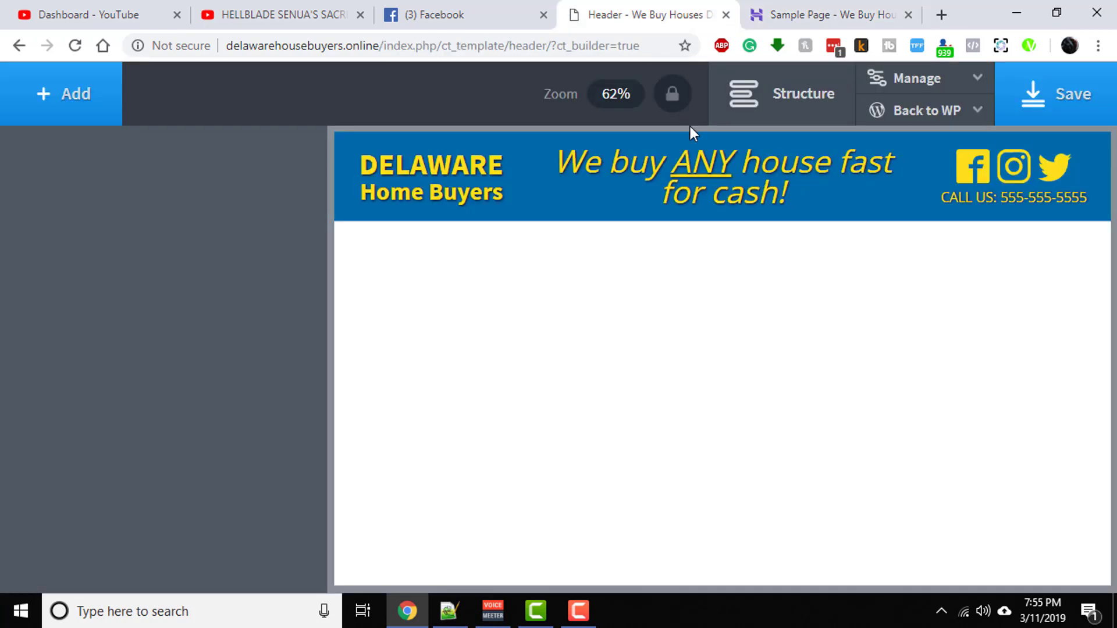
{"action": "left_click", "coordinate": [966, 174]}
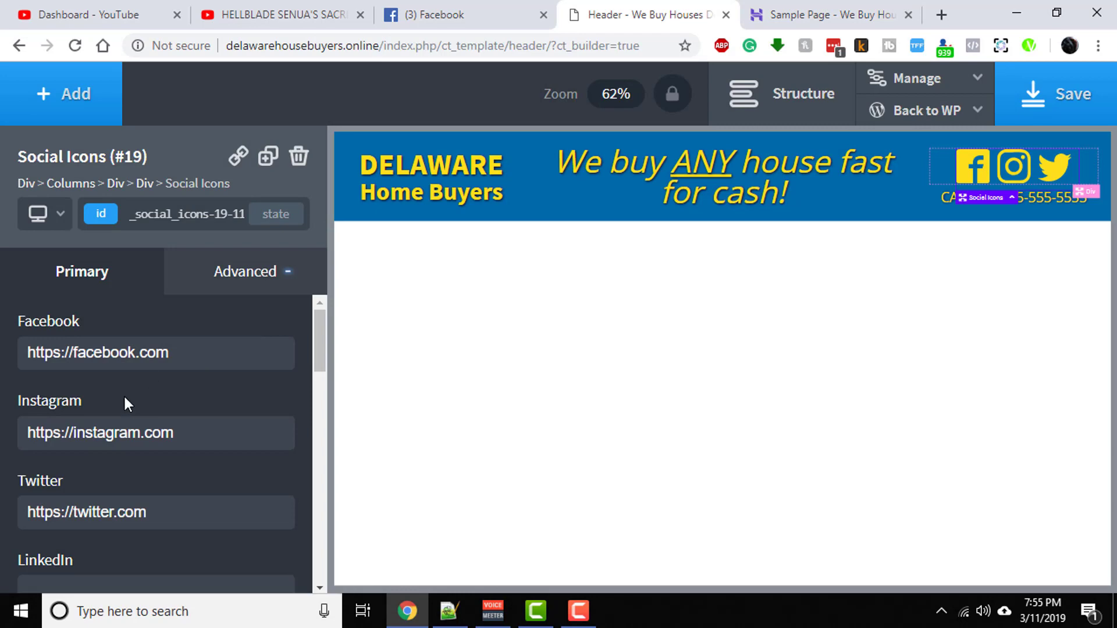
{"action": "left_click_drag", "start_coordinate": [184, 357], "coordinate": [0, 364]}
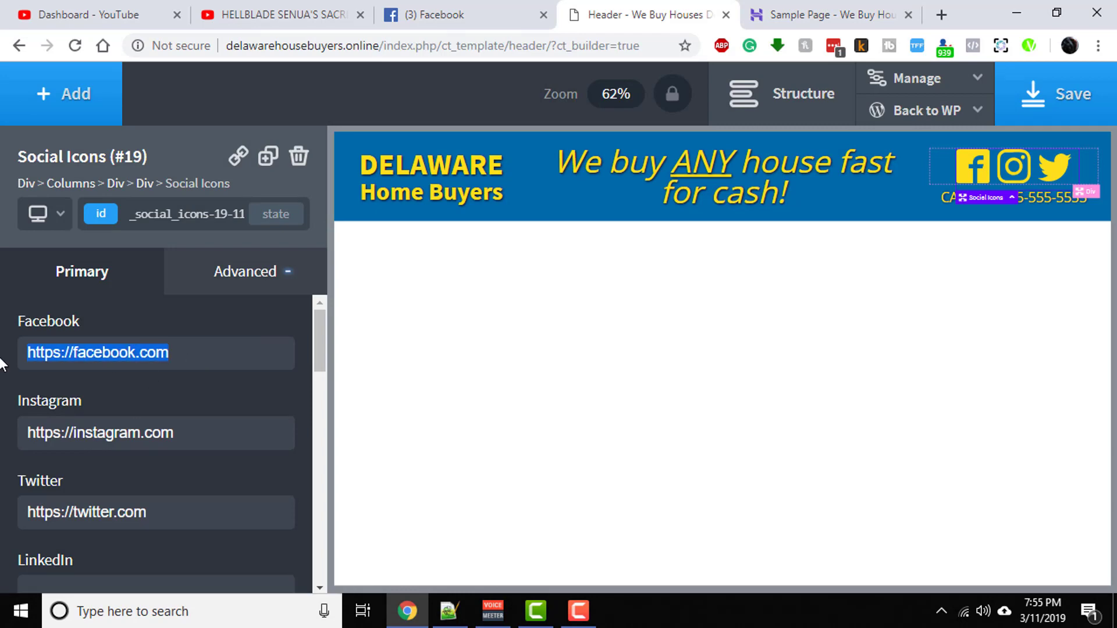
{"action": "right_click", "coordinate": [80, 346]}
{"action": "left_click", "coordinate": [127, 93]}
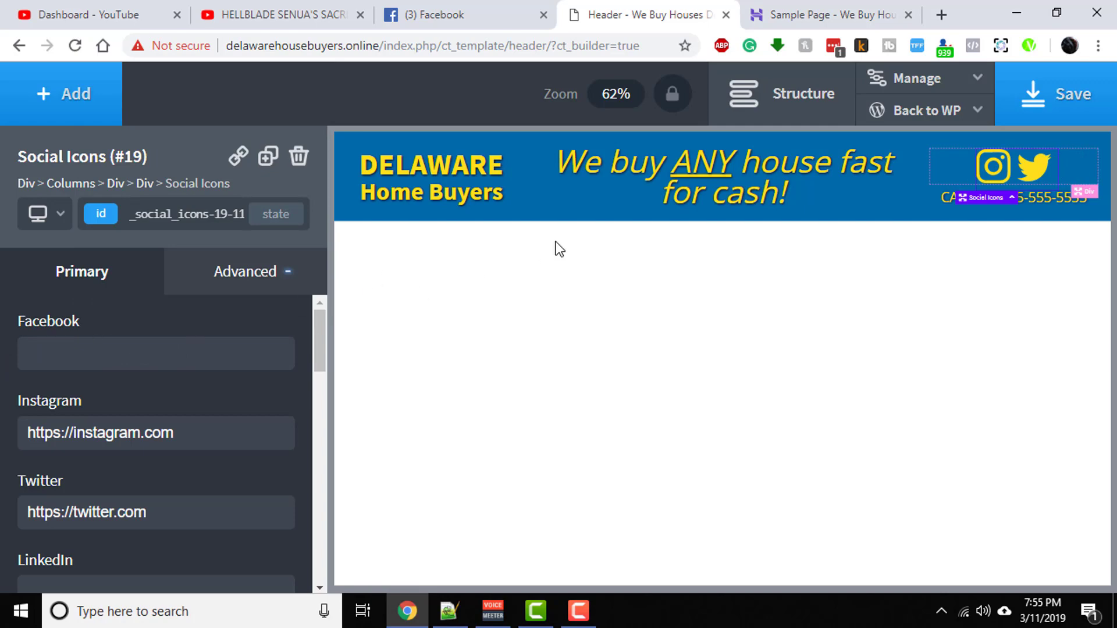
{"action": "right_click", "coordinate": [167, 357]}
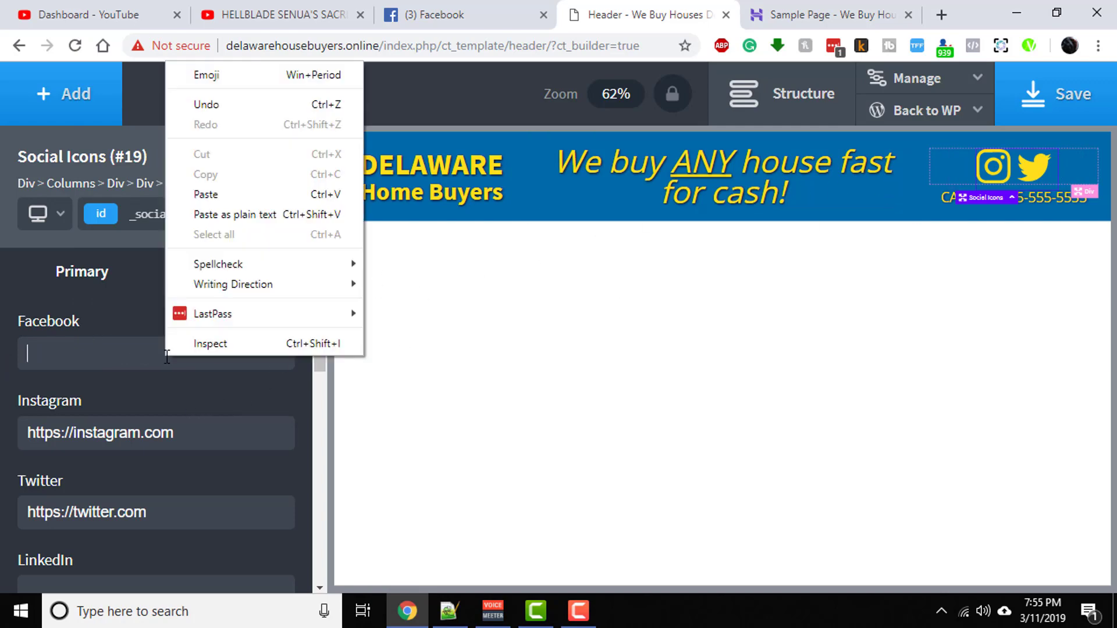
{"action": "left_click", "coordinate": [206, 197]}
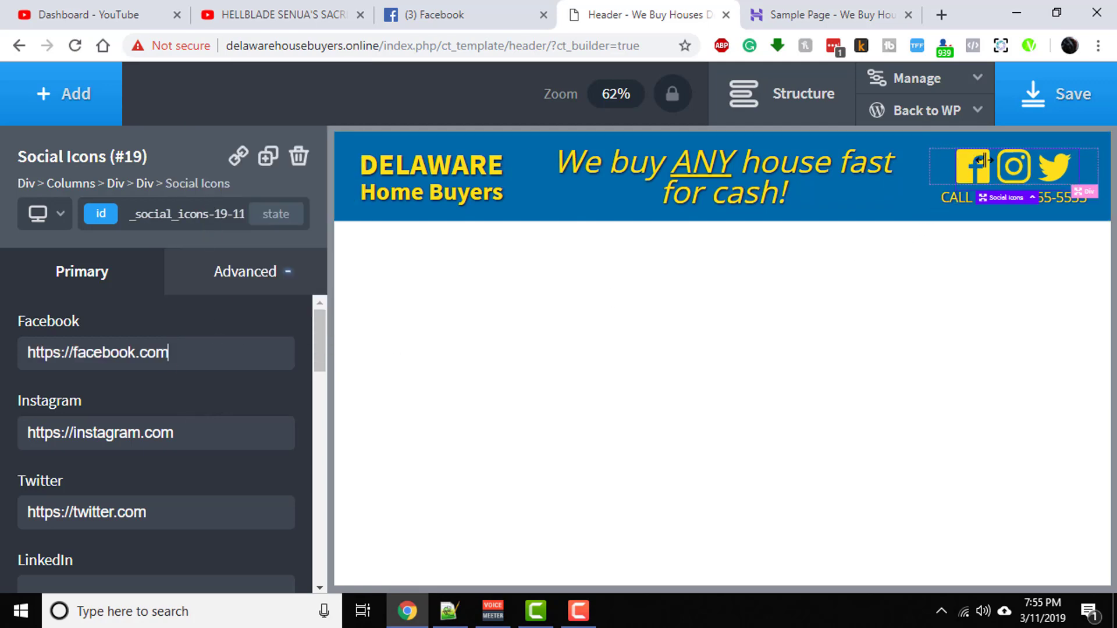
Set the social icons' Icon Hover Color to the Delaware - Yellow global color.
{"action": "scroll", "coordinate": [232, 369], "scroll_direction": "down", "scroll_amount": 8}
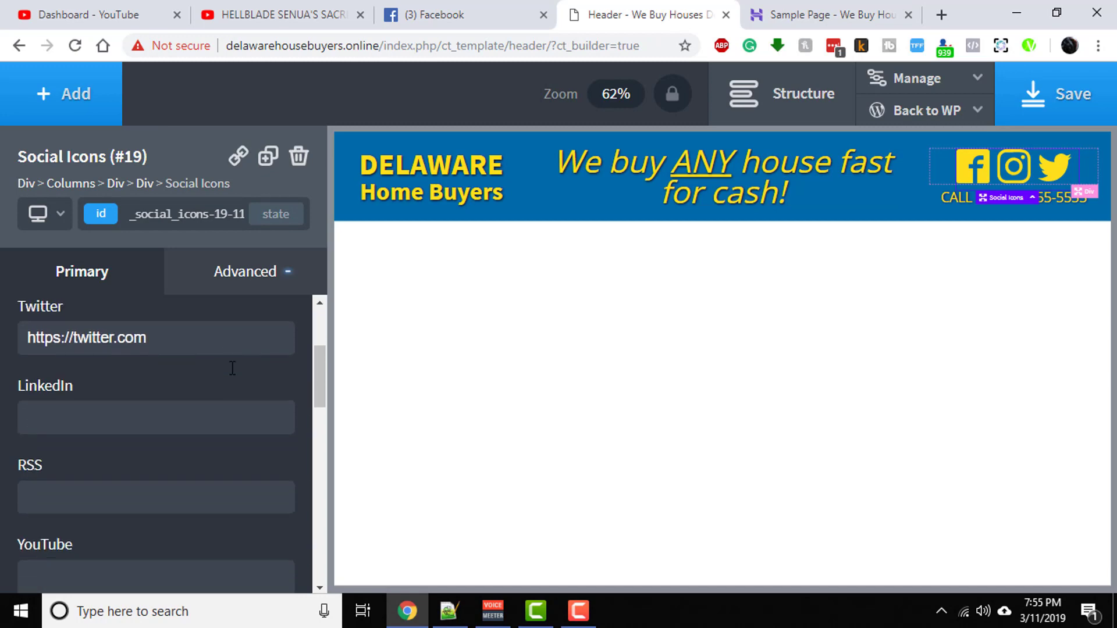
{"action": "scroll", "coordinate": [121, 419], "scroll_direction": "down", "scroll_amount": 6}
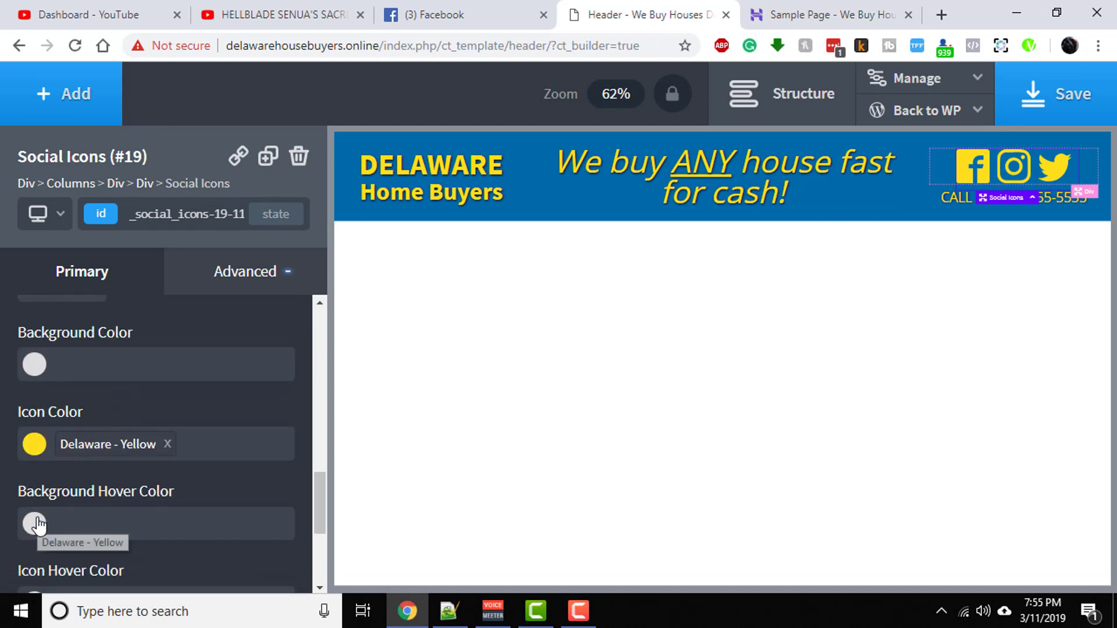
{"action": "scroll", "coordinate": [32, 512], "scroll_direction": "down", "scroll_amount": 3}
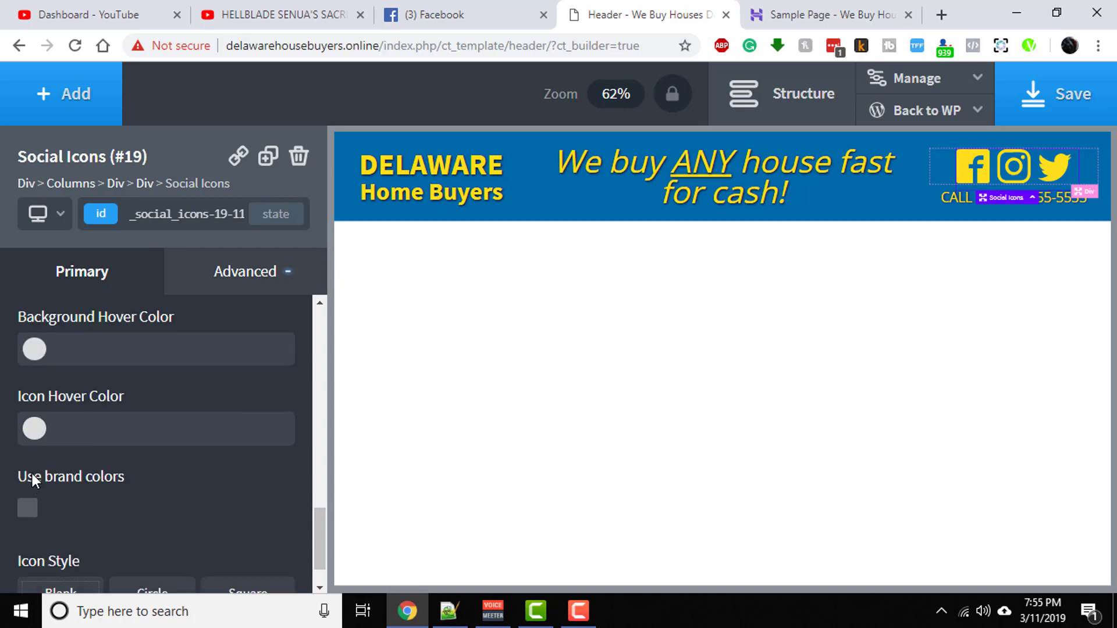
{"action": "left_click", "coordinate": [34, 429]}
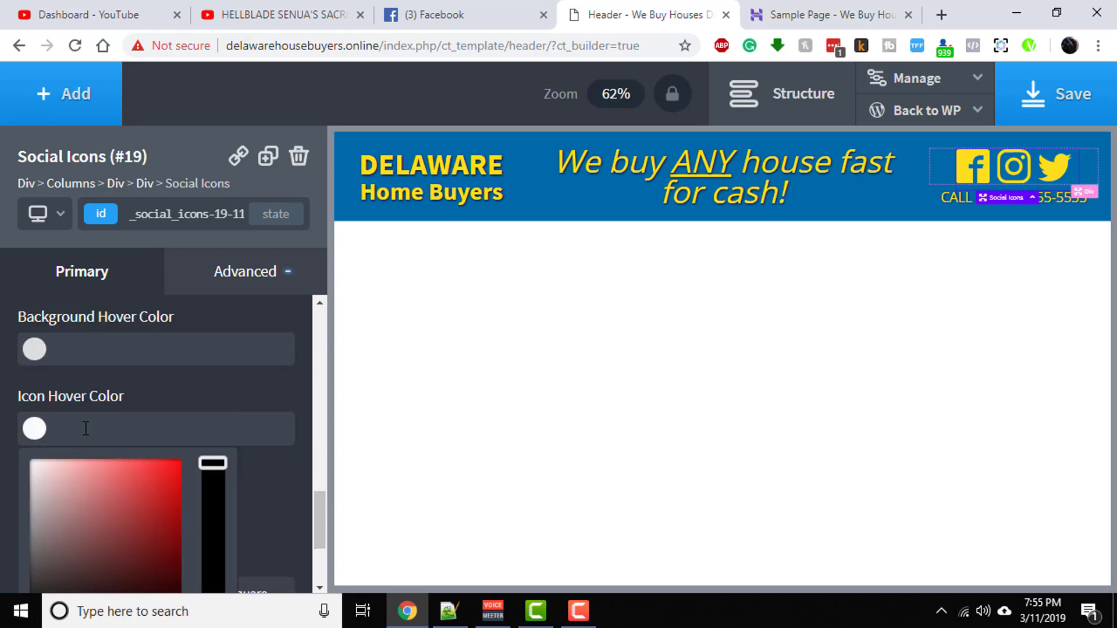
{"action": "scroll", "coordinate": [165, 410], "scroll_direction": "up", "scroll_amount": 3}
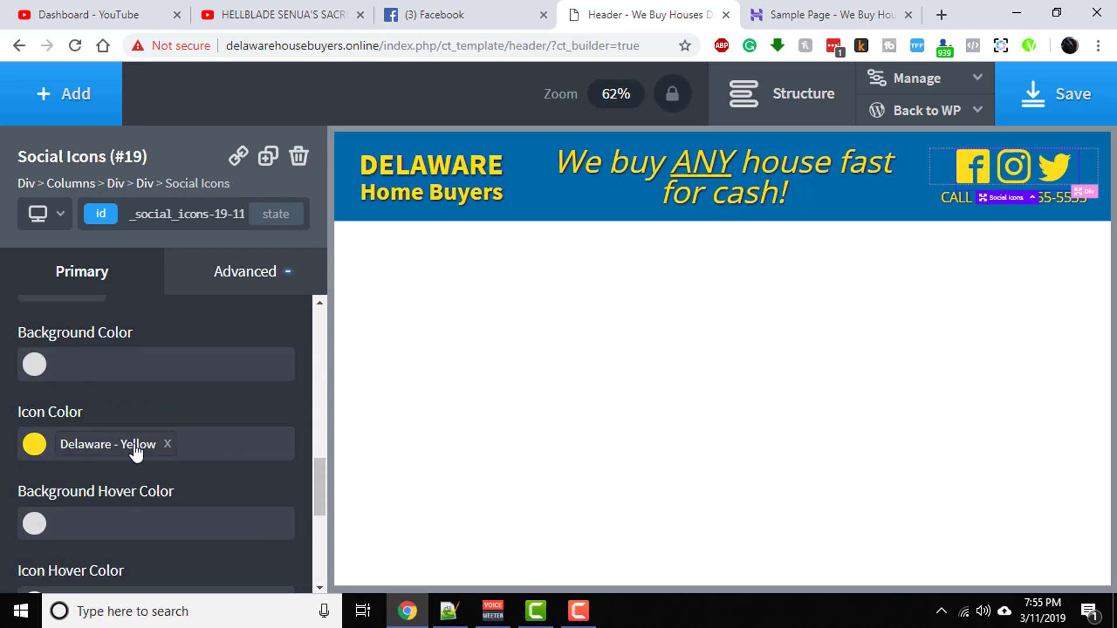
{"action": "scroll", "coordinate": [145, 454], "scroll_direction": "down", "scroll_amount": 5}
{"action": "left_click", "coordinate": [72, 534]}
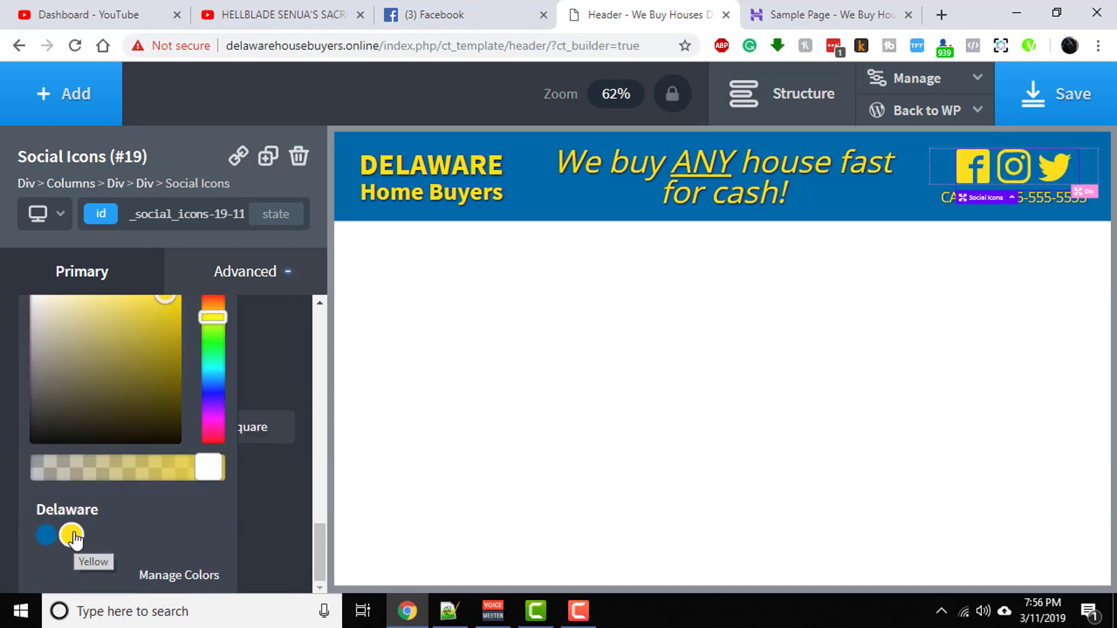
{"action": "left_click", "coordinate": [274, 351]}
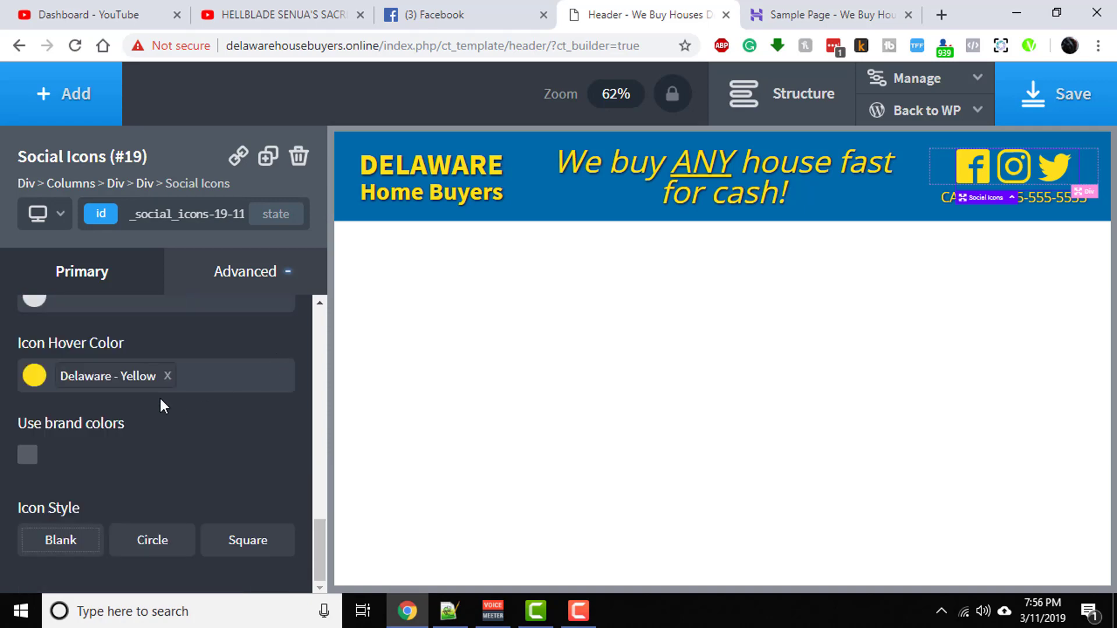
Change the social icons' Icon Hover Color to white, #ffffff.
{"action": "left_click", "coordinate": [47, 379]}
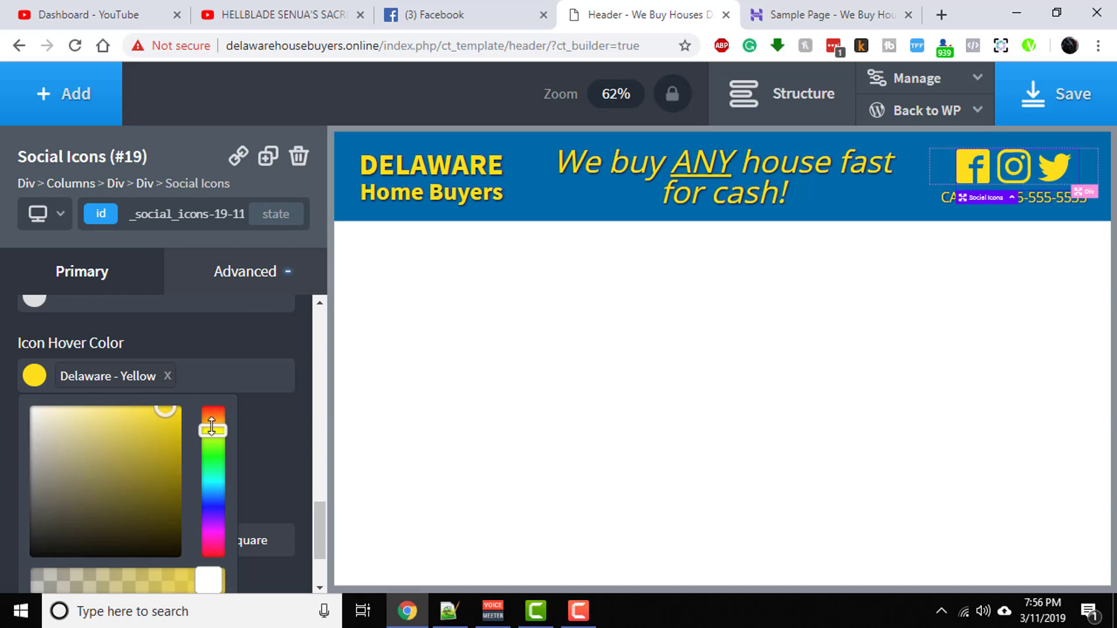
{"action": "left_click_drag", "start_coordinate": [212, 417], "coordinate": [214, 402]}
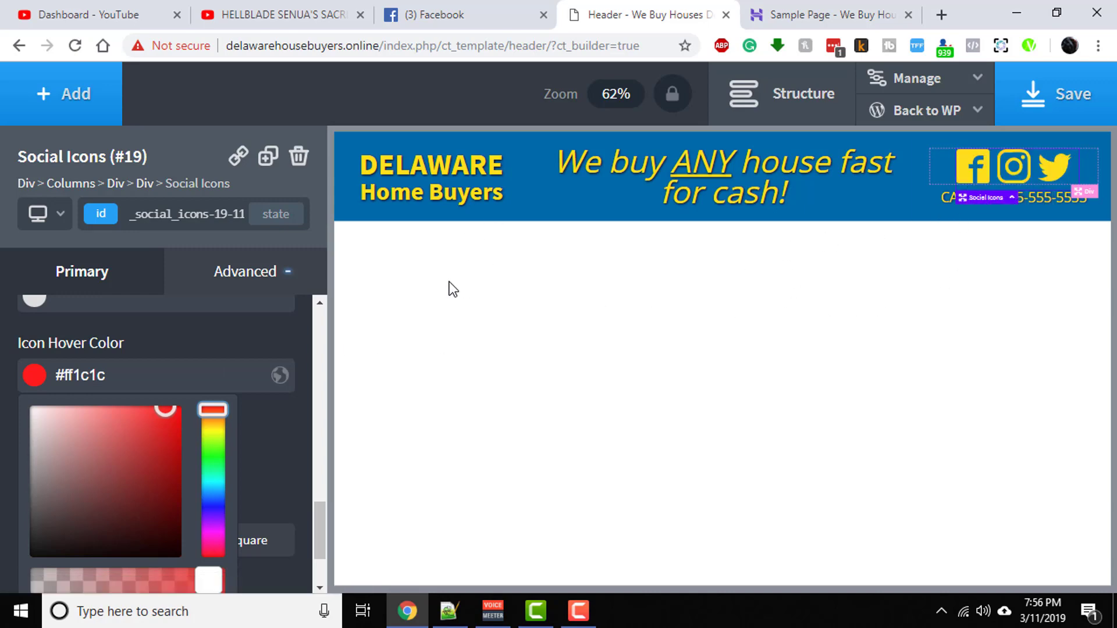
{"action": "left_click_drag", "start_coordinate": [167, 410], "coordinate": [17, 385]}
{"action": "left_click", "coordinate": [134, 347]}
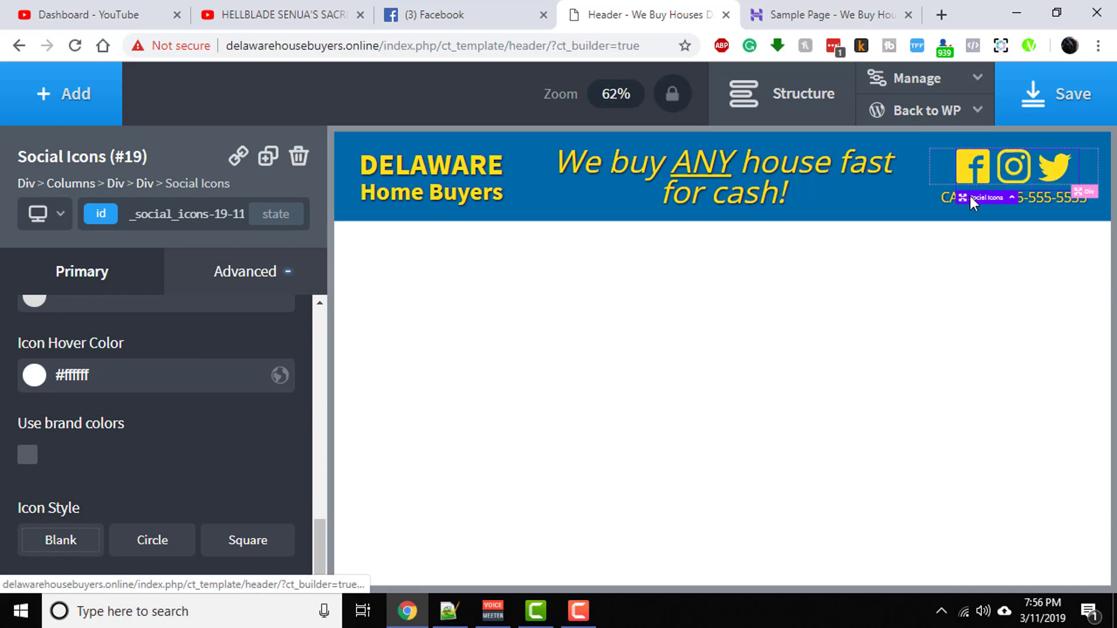
Link only the phone number in the header's CALL US text to a tel: URL containing that phone number.
{"action": "left_click", "coordinate": [948, 201]}
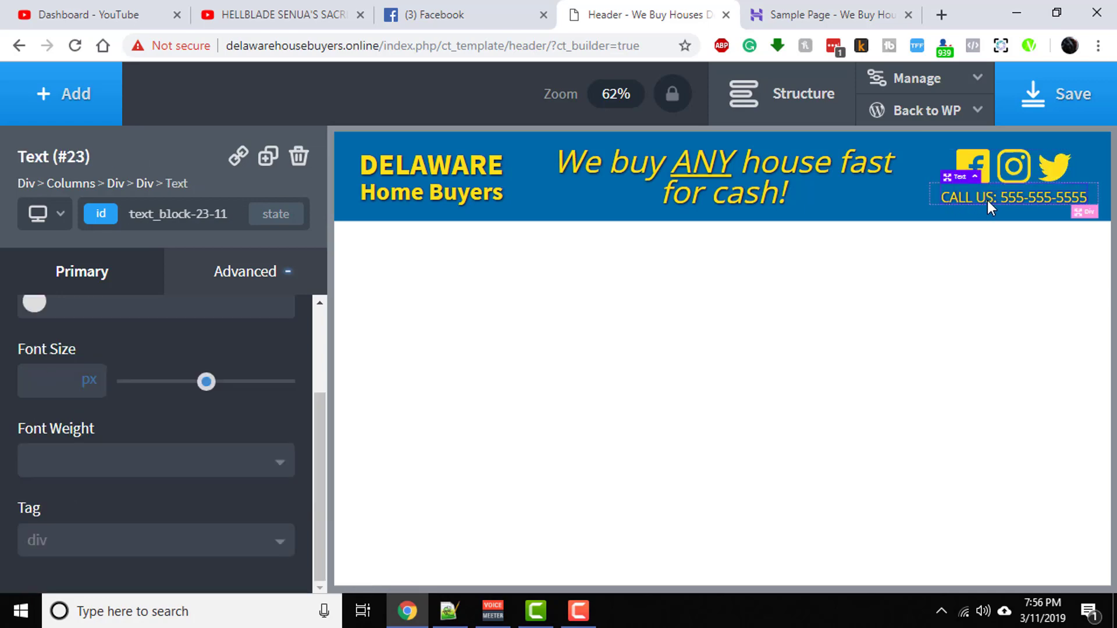
{"action": "double_click", "coordinate": [1004, 195]}
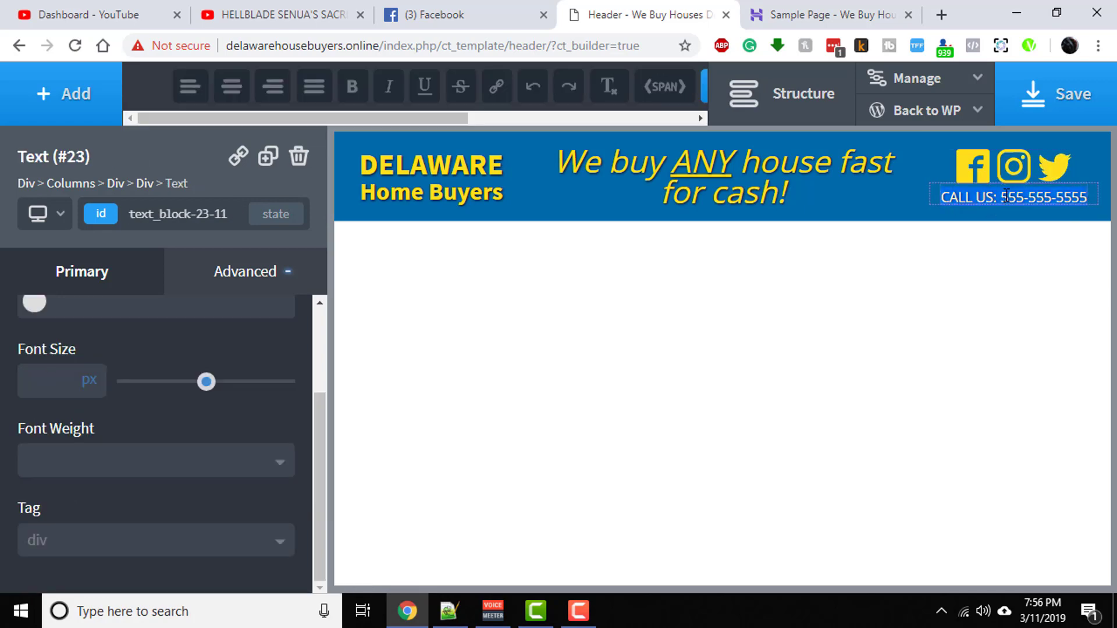
{"action": "left_click", "coordinate": [1002, 197]}
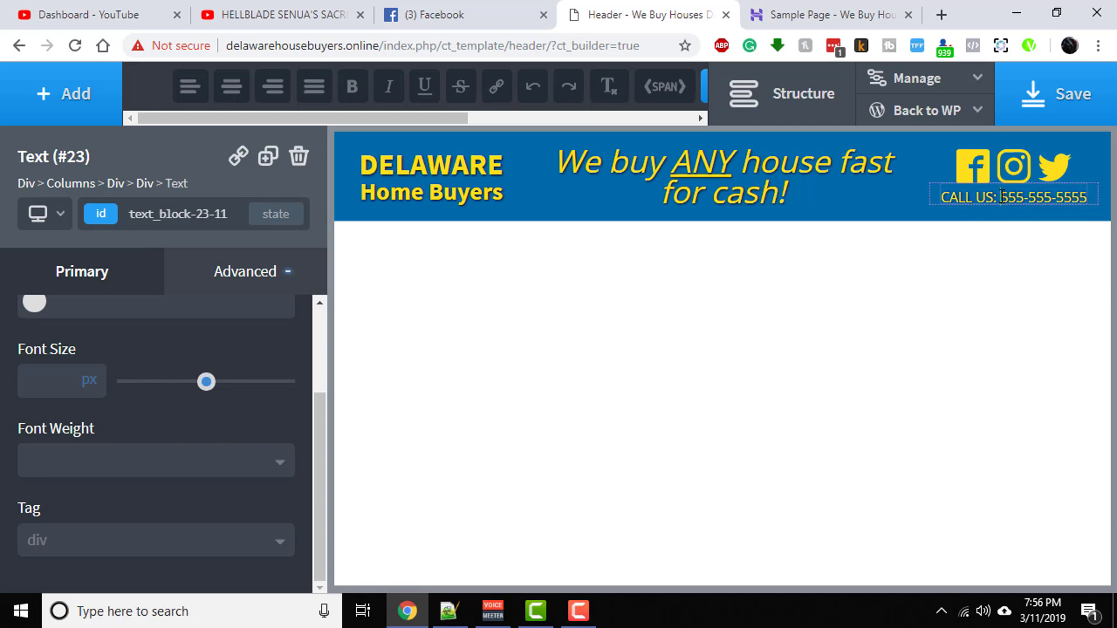
{"action": "left_click_drag", "start_coordinate": [1002, 196], "coordinate": [1089, 196]}
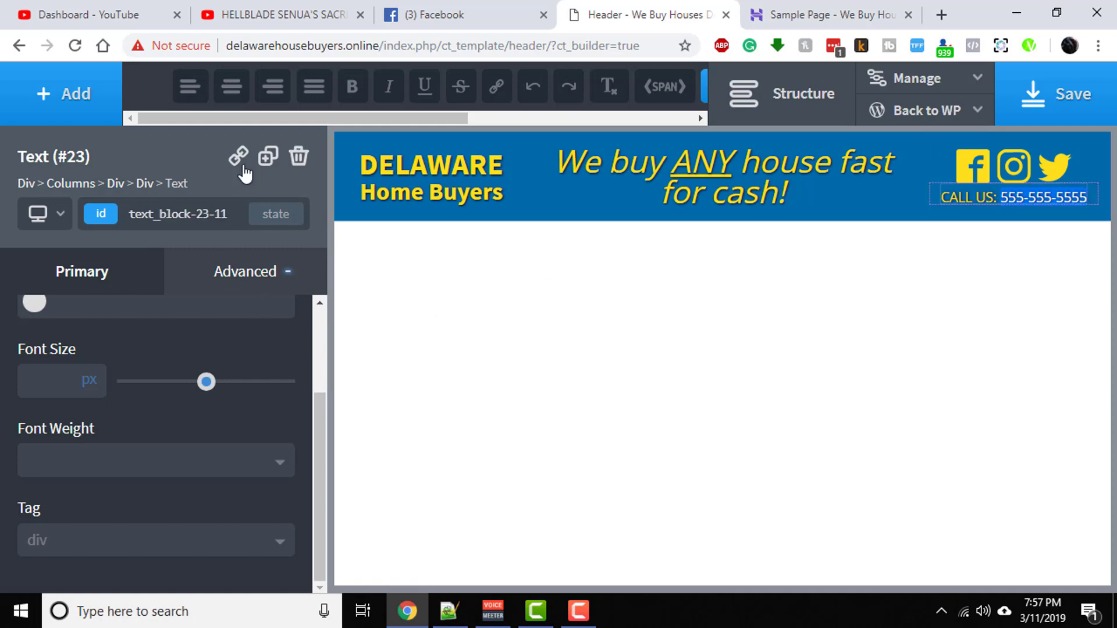
{"action": "left_click", "coordinate": [493, 87]}
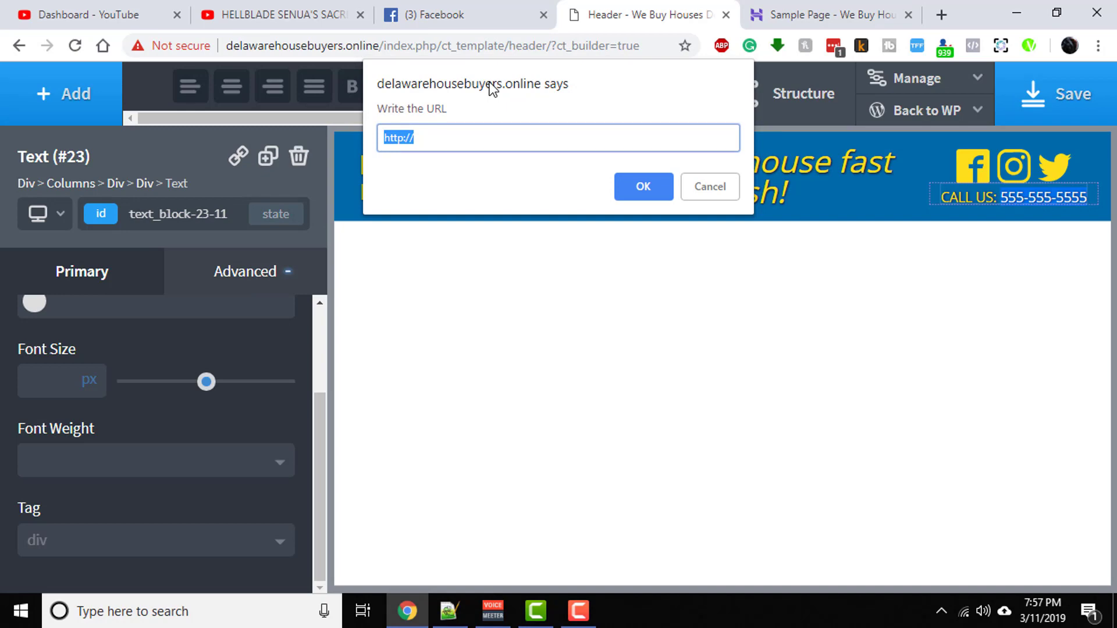
{"action": "type", "text": "tel:/"}
{"action": "key", "text": "BackSpace"}
{"action": "type", "text": "555555555"}
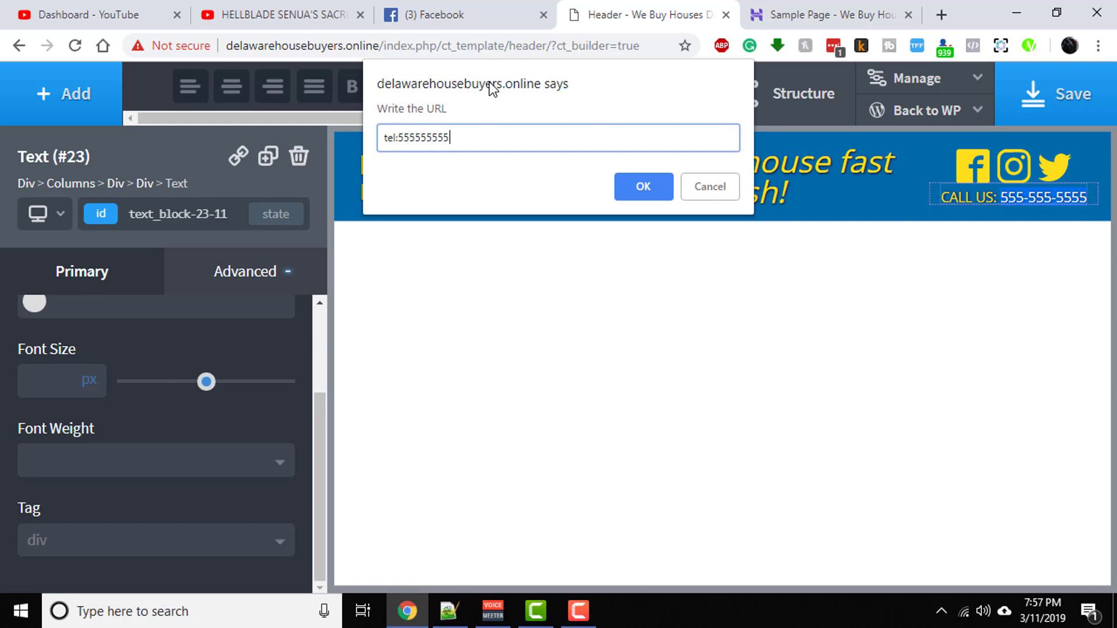
{"action": "type", "text": "5"}
{"action": "left_click_drag", "start_coordinate": [459, 137], "coordinate": [382, 128]}
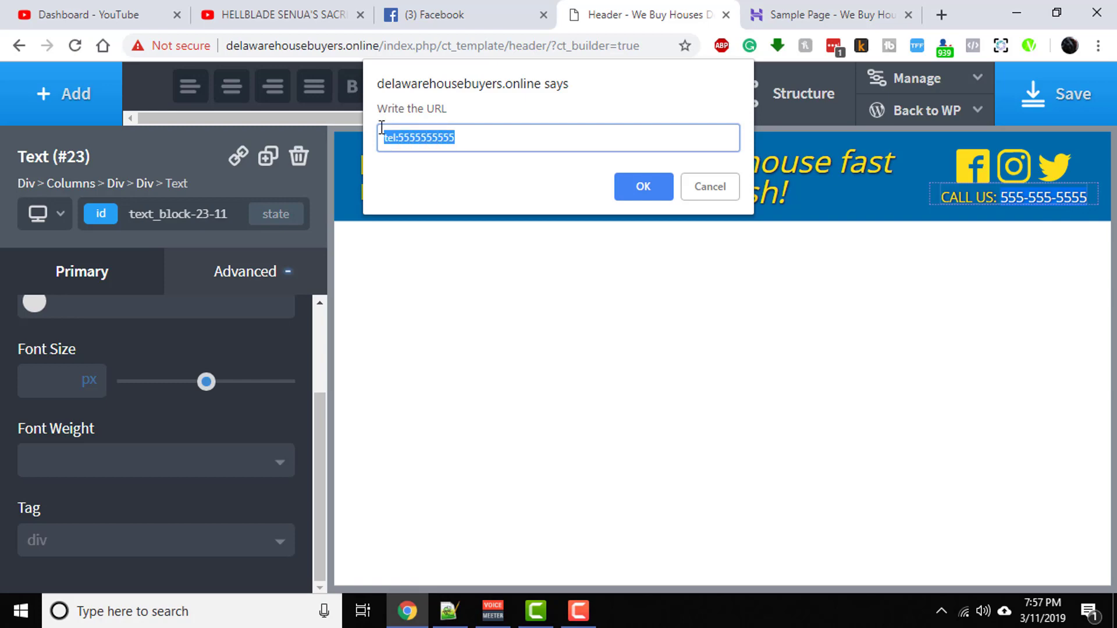
{"action": "left_click", "coordinate": [422, 137]}
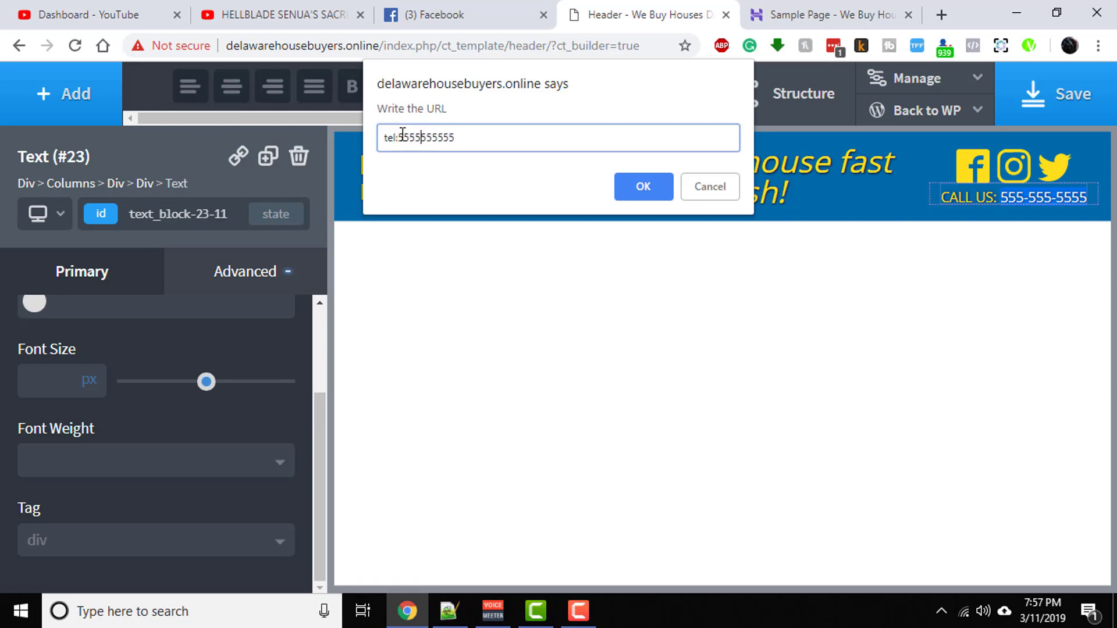
{"action": "left_click", "coordinate": [645, 187]}
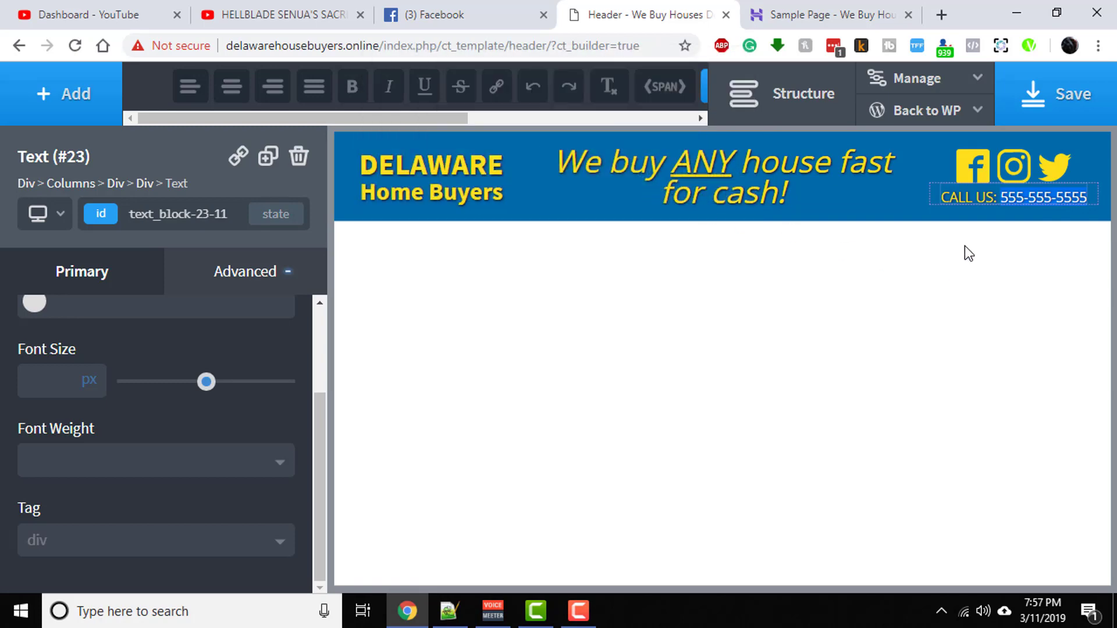
{"action": "left_click", "coordinate": [998, 233]}
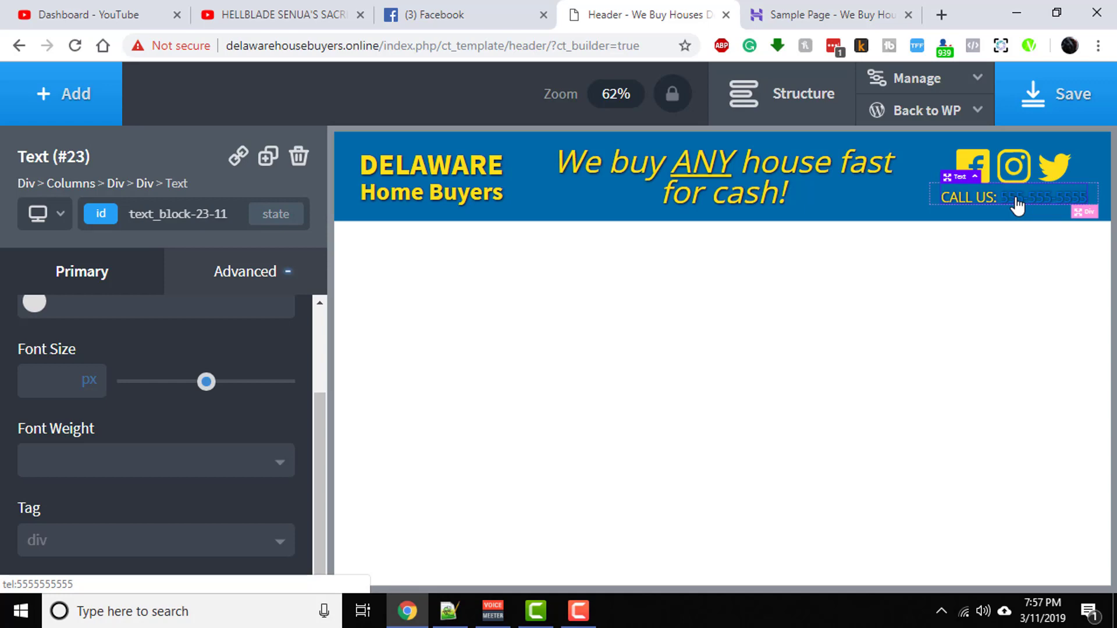
Cut the phone number out of the header's text block, leaving only "CALL US:".
{"action": "double_click", "coordinate": [994, 199]}
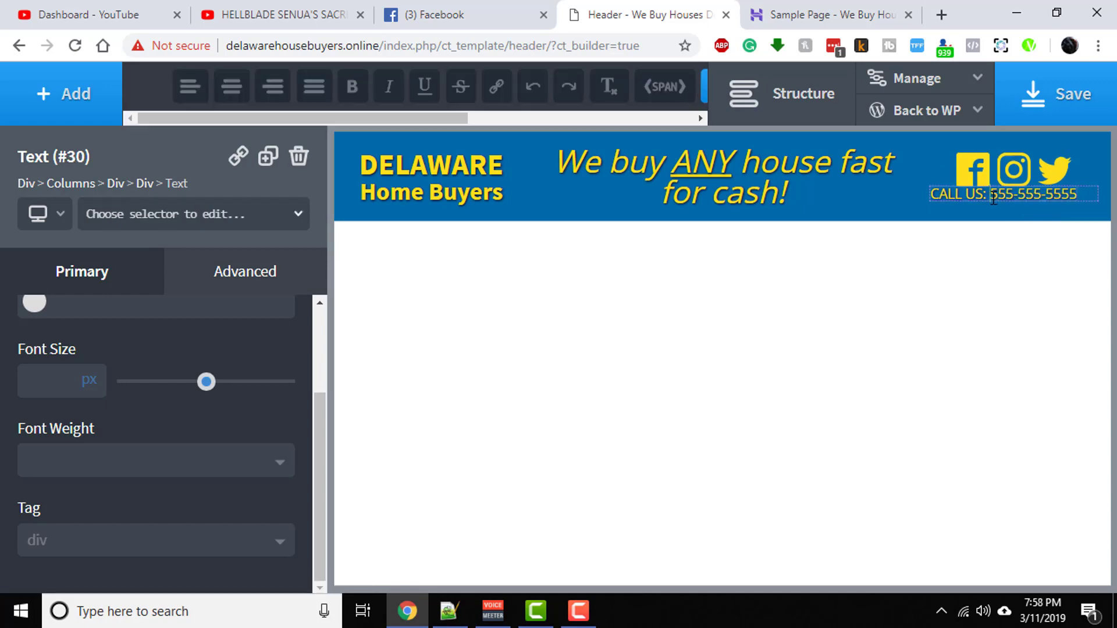
{"action": "left_click_drag", "start_coordinate": [994, 199], "coordinate": [1077, 196]}
{"action": "key", "text": "ctrl+c"}
{"action": "right_click", "coordinate": [1077, 196]}
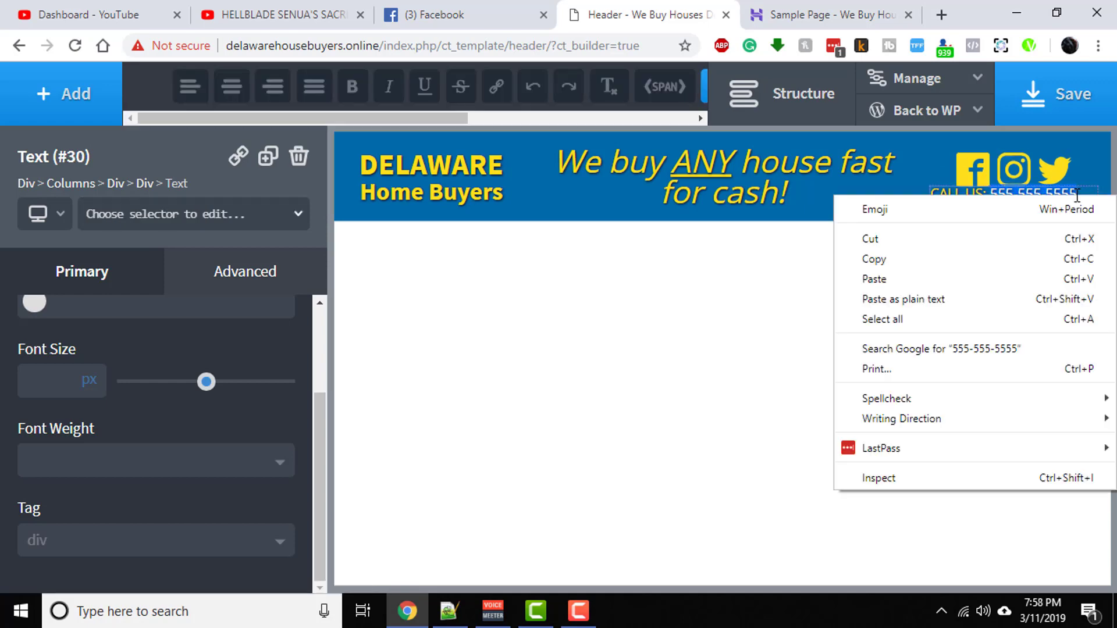
{"action": "left_click", "coordinate": [921, 240]}
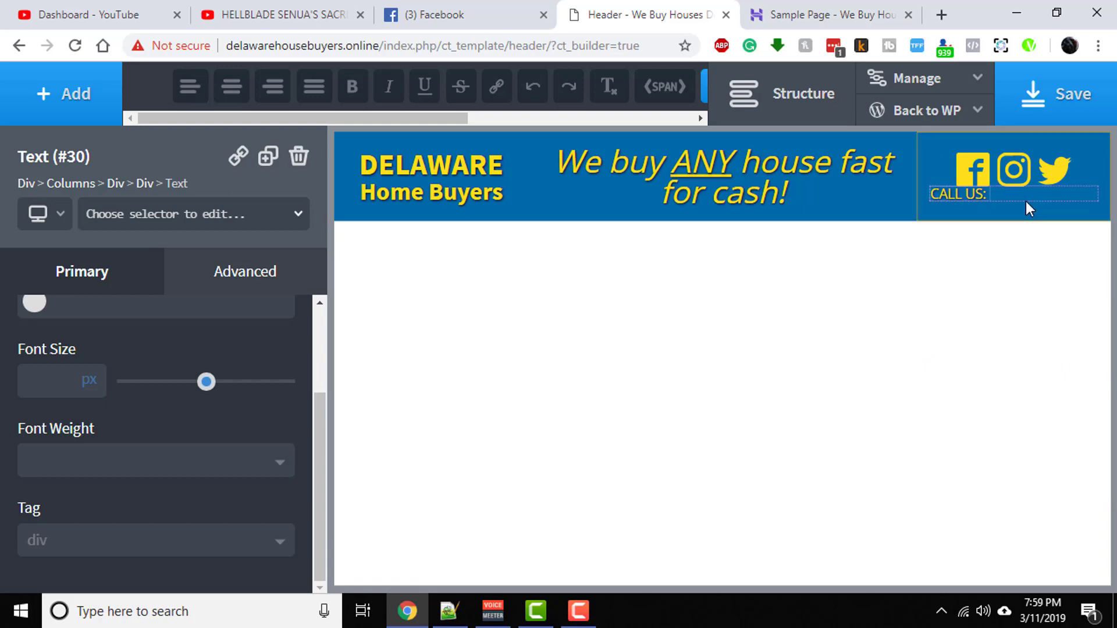
Add a Text element below "CALL US:" in the header and replace its placeholder with the cut phone number.
{"action": "left_click", "coordinate": [993, 216]}
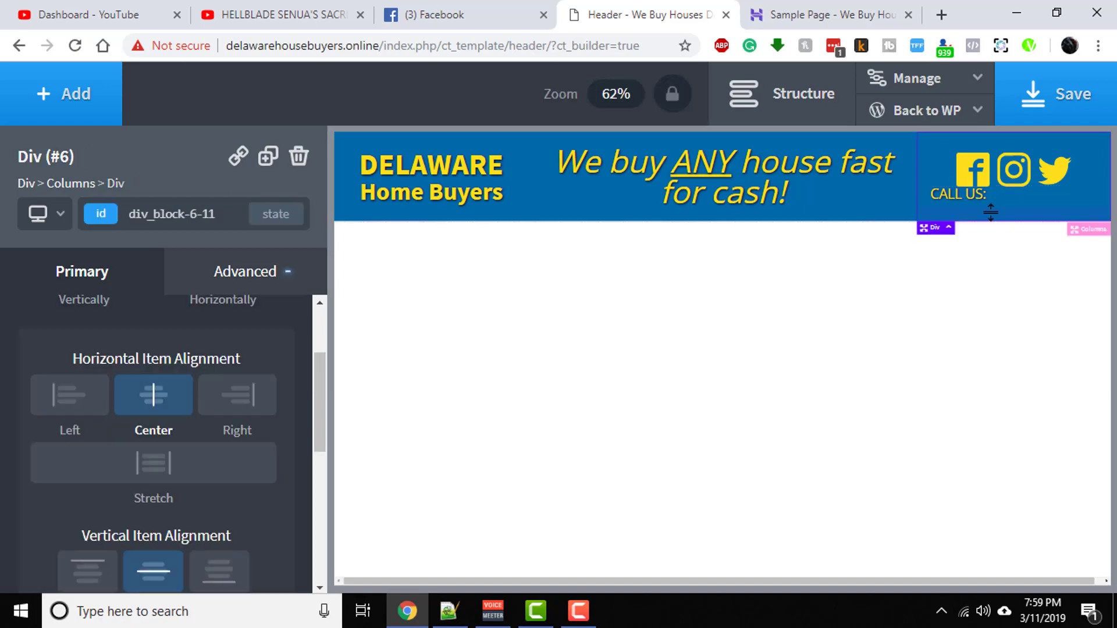
{"action": "left_click", "coordinate": [984, 200]}
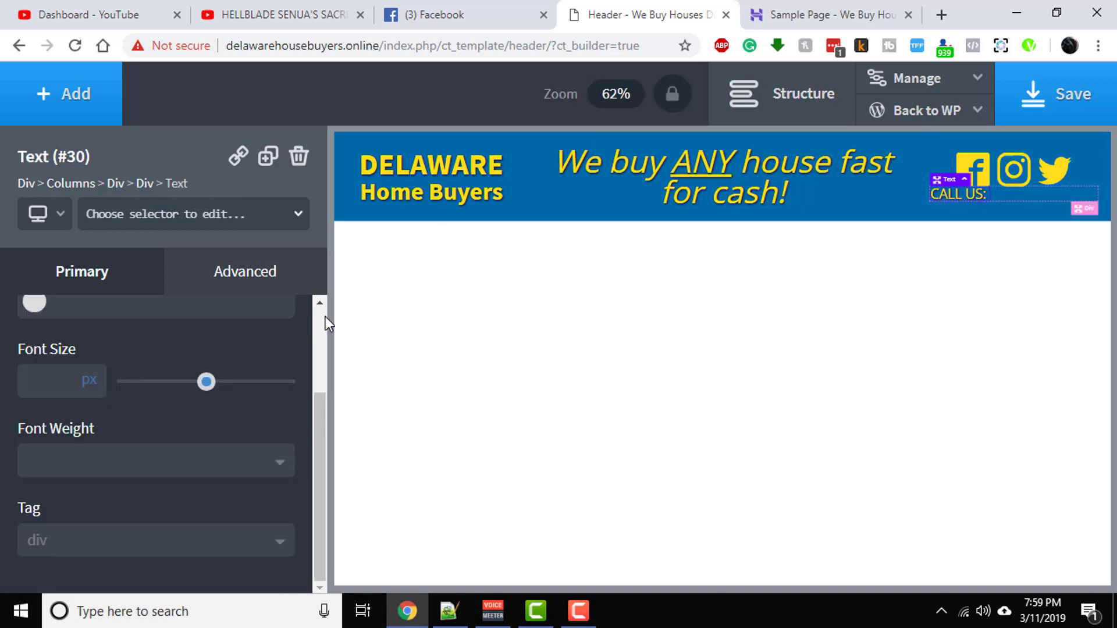
{"action": "left_click", "coordinate": [55, 116]}
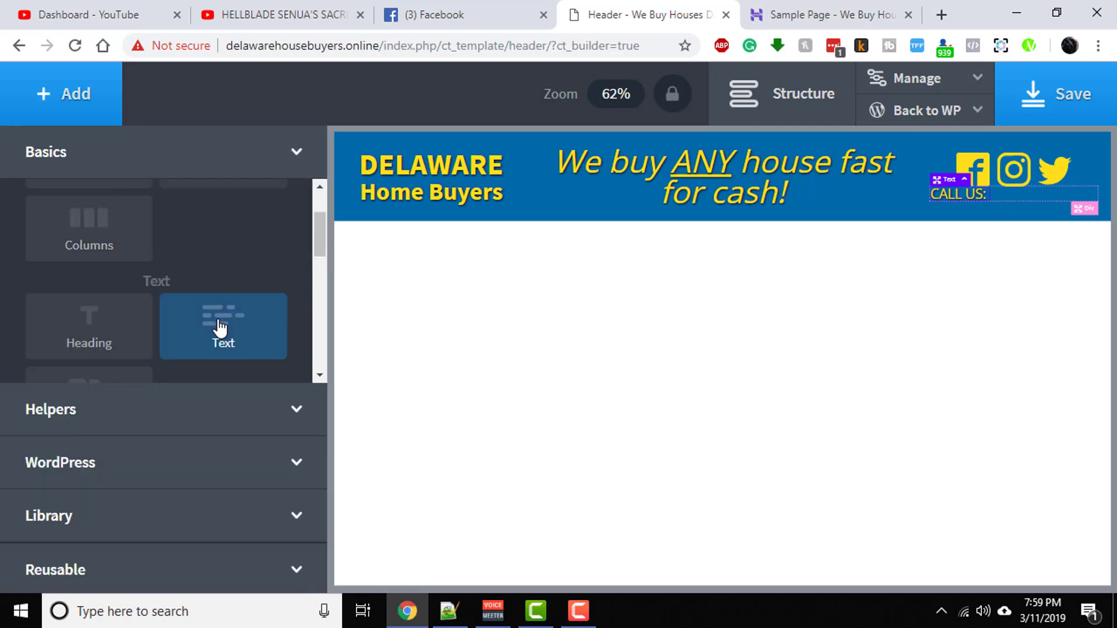
{"action": "left_click", "coordinate": [217, 324]}
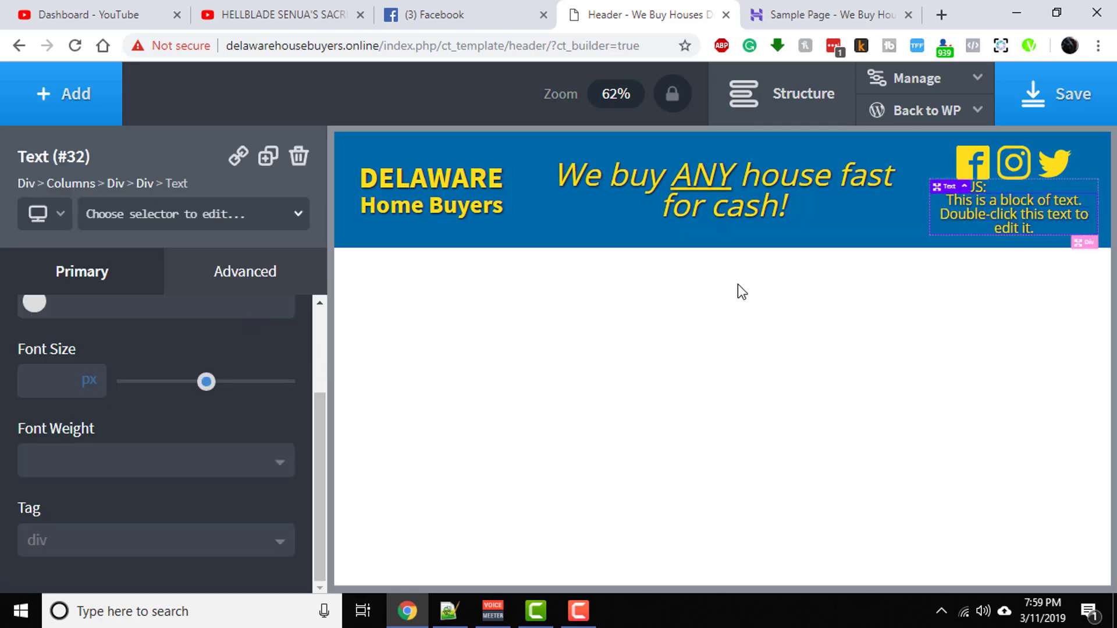
{"action": "double_click", "coordinate": [1003, 219]}
{"action": "right_click", "coordinate": [1003, 218]}
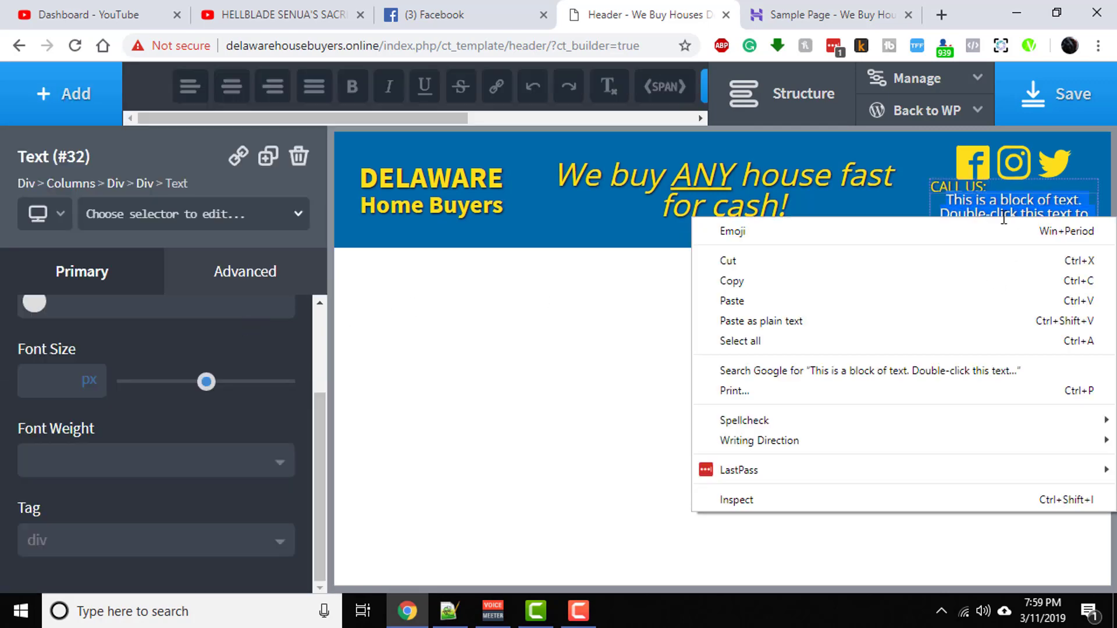
{"action": "left_click", "coordinate": [785, 301]}
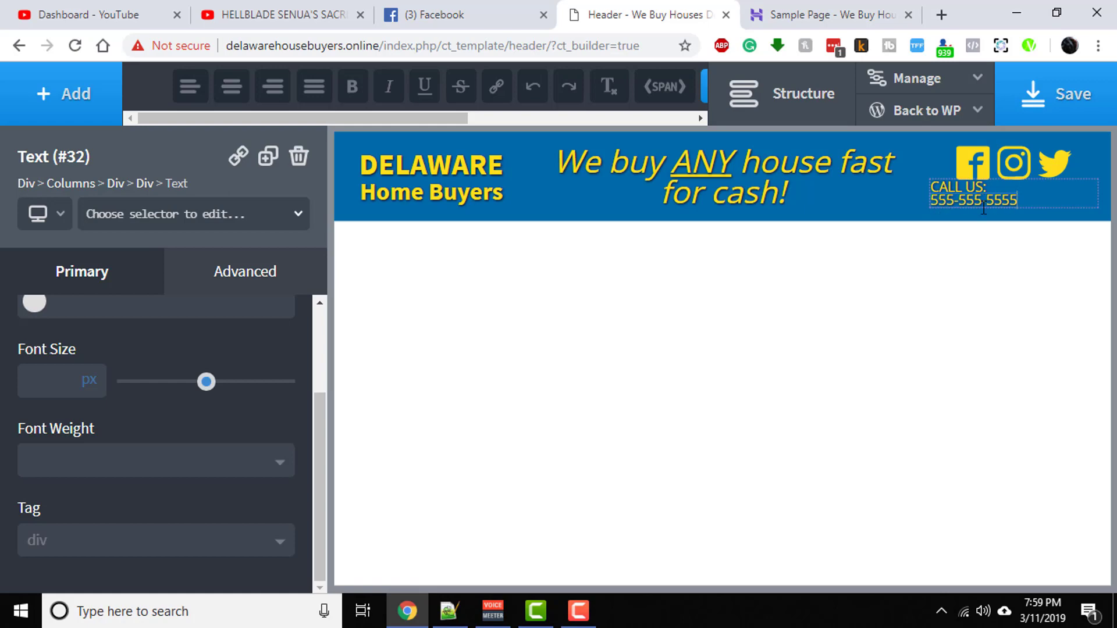
Wrap the phone number's text element in a Link Wrapper.
{"action": "double_click", "coordinate": [1014, 190]}
{"action": "left_click_drag", "start_coordinate": [1018, 200], "coordinate": [930, 201]}
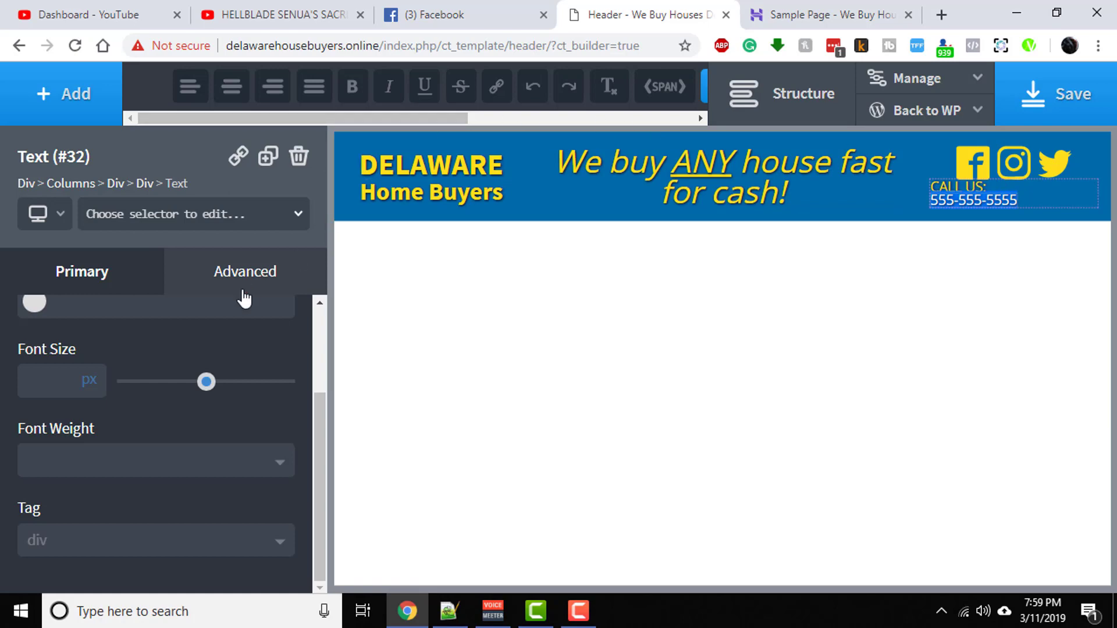
{"action": "left_click", "coordinate": [76, 108]}
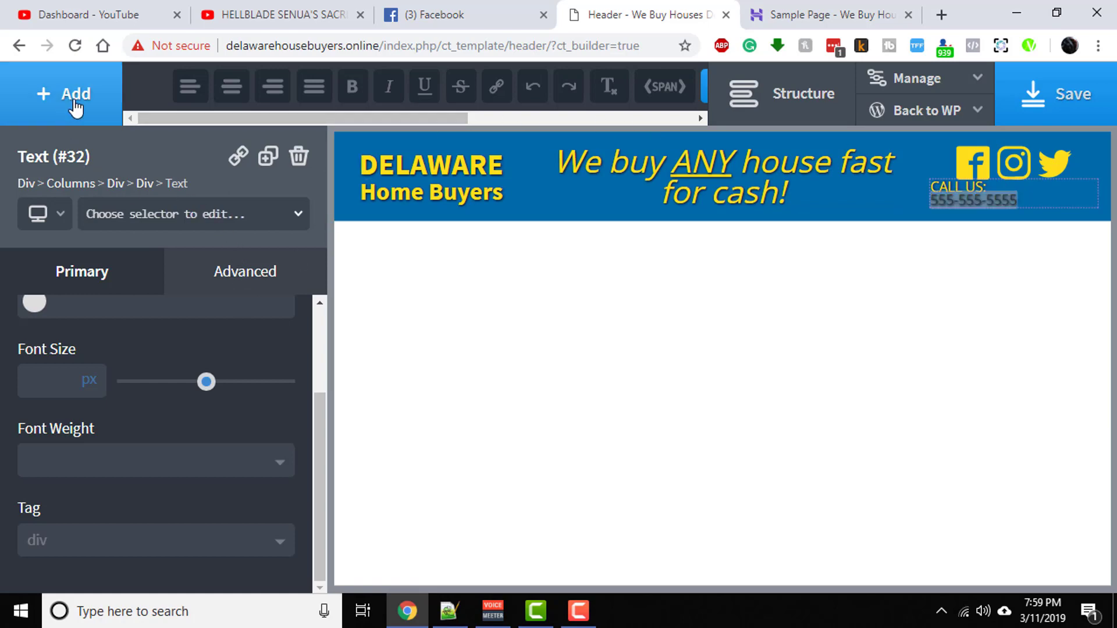
{"action": "scroll", "coordinate": [149, 311], "scroll_direction": "down", "scroll_amount": 3}
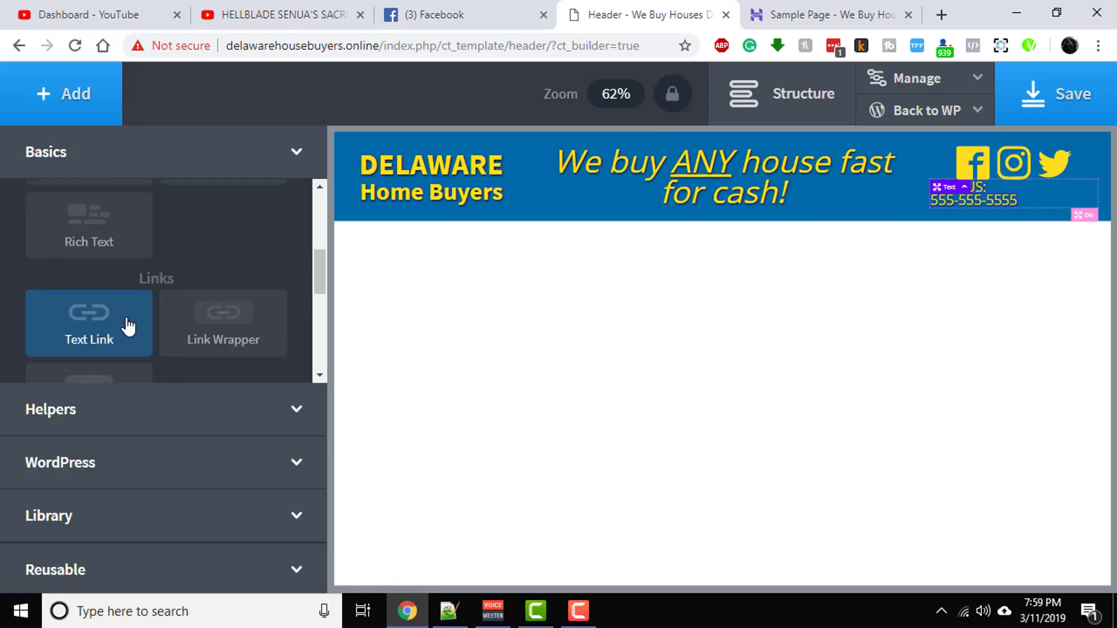
{"action": "left_click", "coordinate": [221, 317]}
{"action": "left_click_drag", "start_coordinate": [1014, 199], "coordinate": [970, 236]}
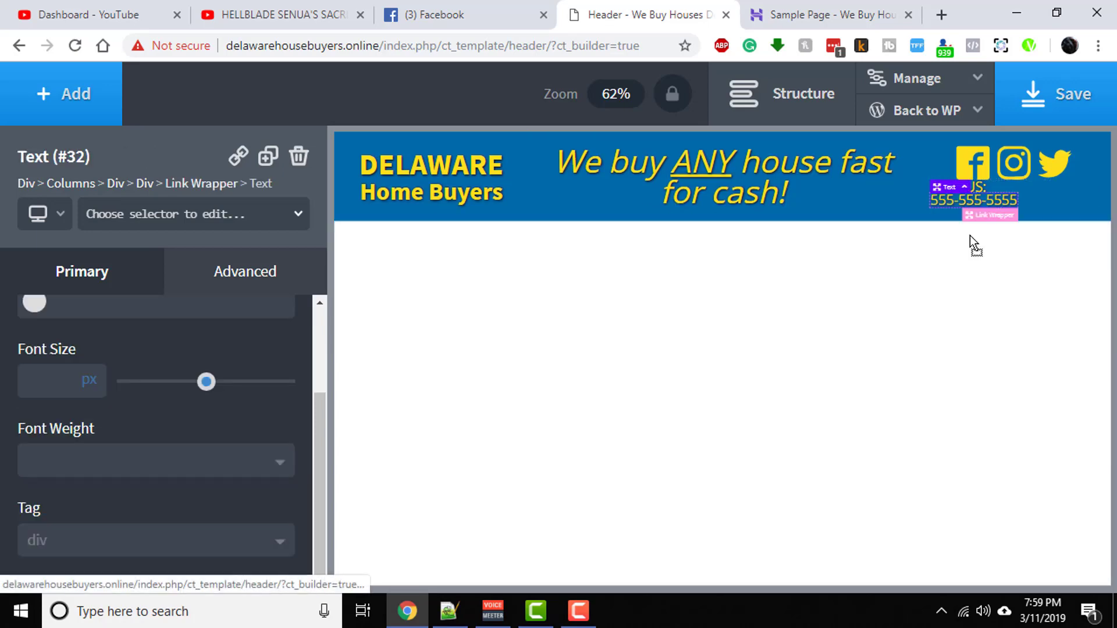
Set the Link Wrapper's URL to tel: followed by the phone number's digits, and the phone number text's font size to 37 px.
{"action": "left_click", "coordinate": [850, 99]}
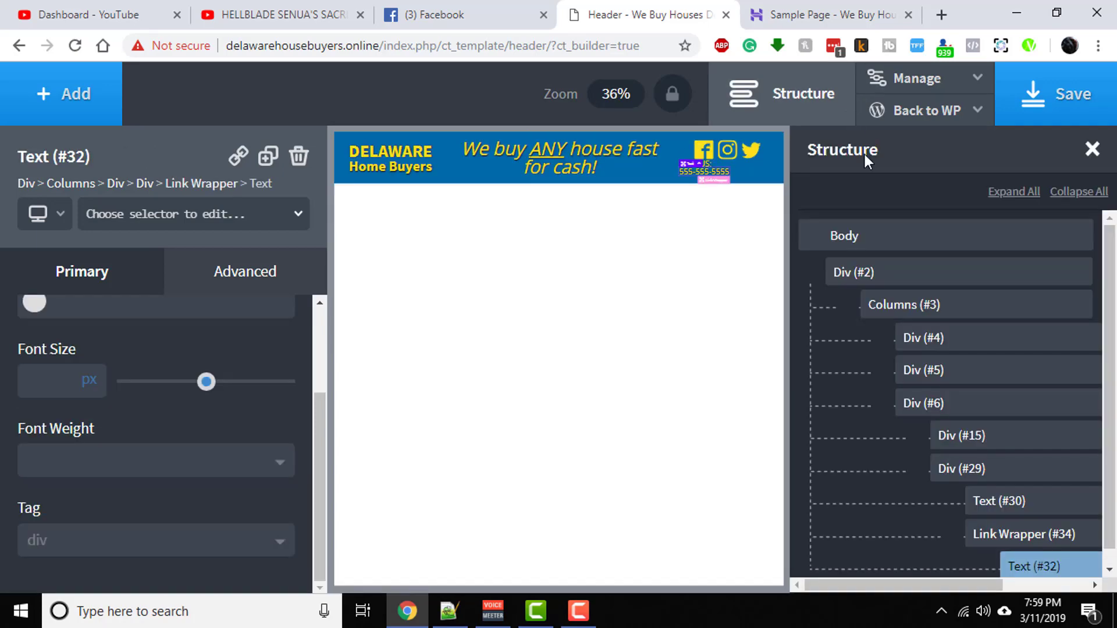
{"action": "left_click", "coordinate": [1013, 525]}
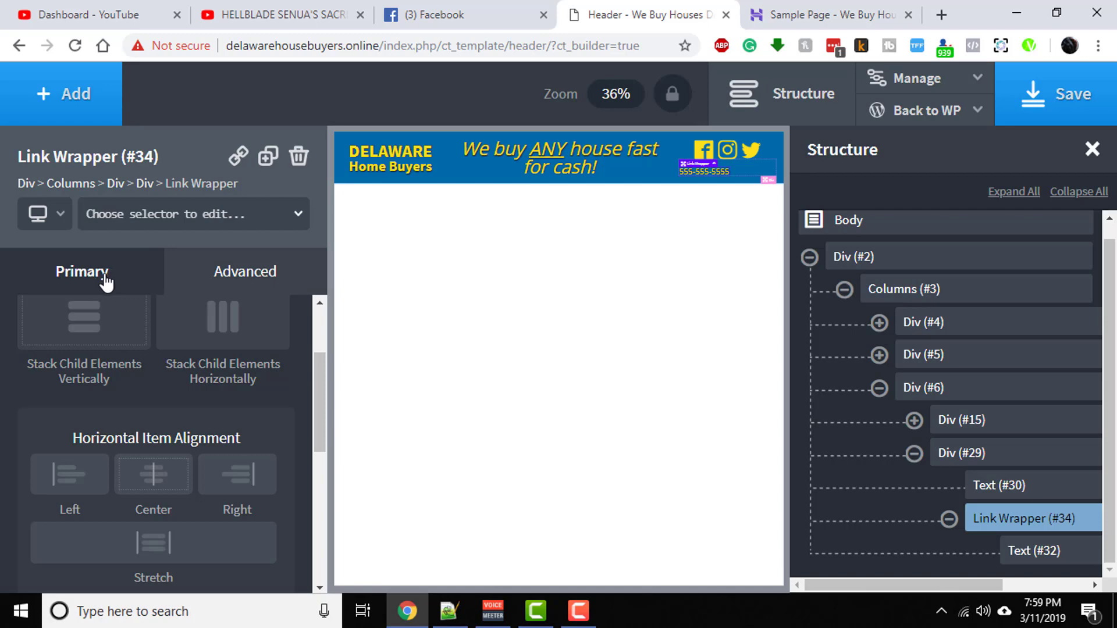
{"action": "scroll", "coordinate": [216, 367], "scroll_direction": "up", "scroll_amount": 3}
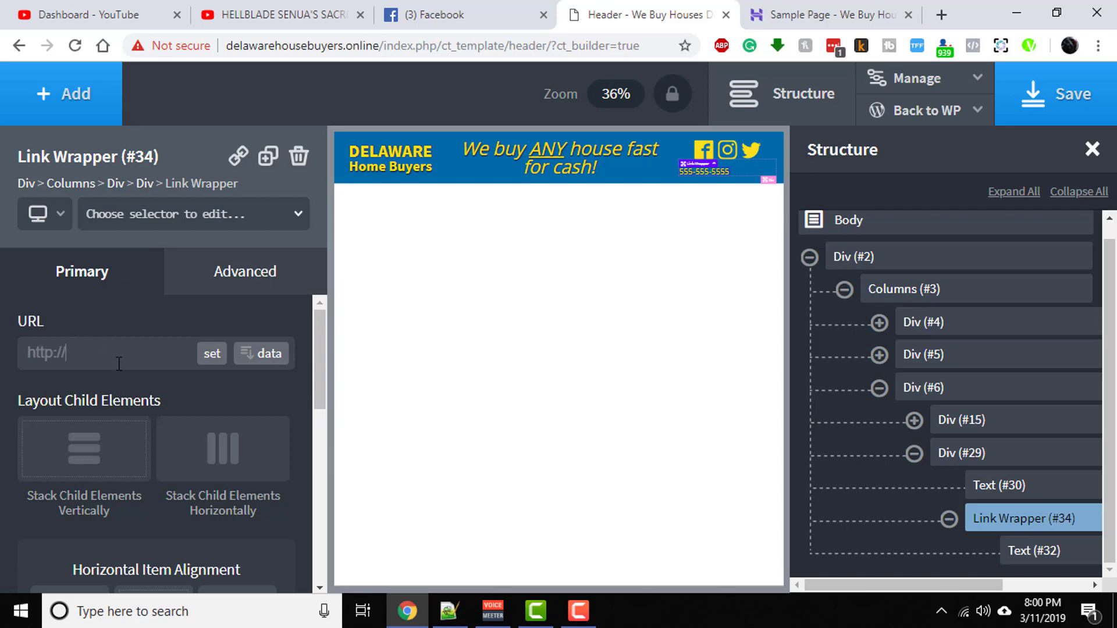
{"action": "left_click_drag", "start_coordinate": [72, 359], "coordinate": [1, 367]}
{"action": "type", "text": "te"}
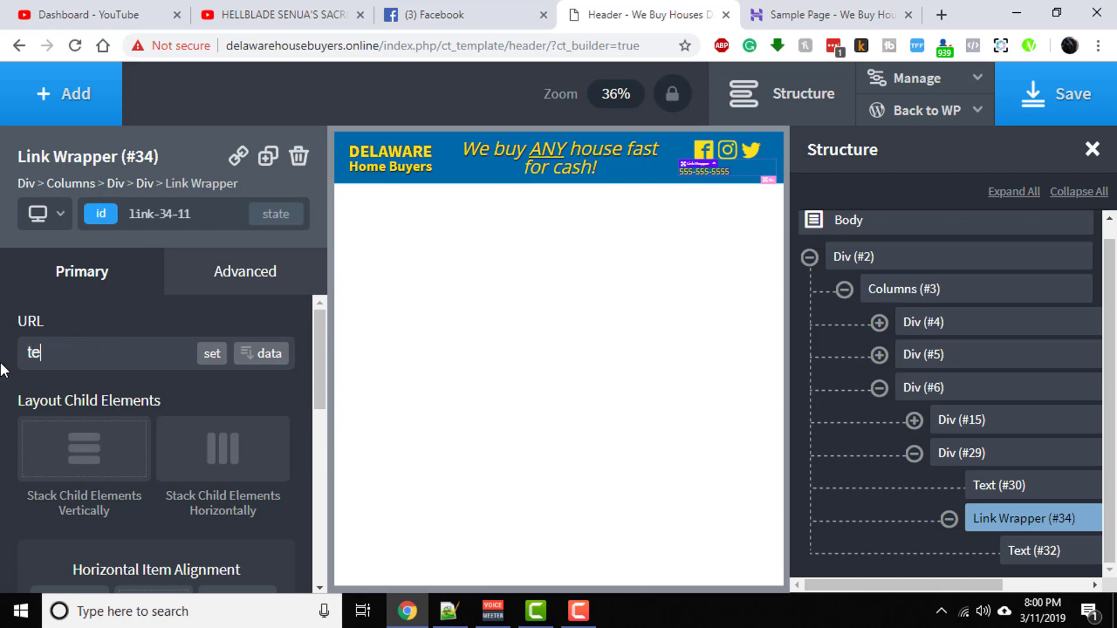
{"action": "type", "text": "l:5555555555"}
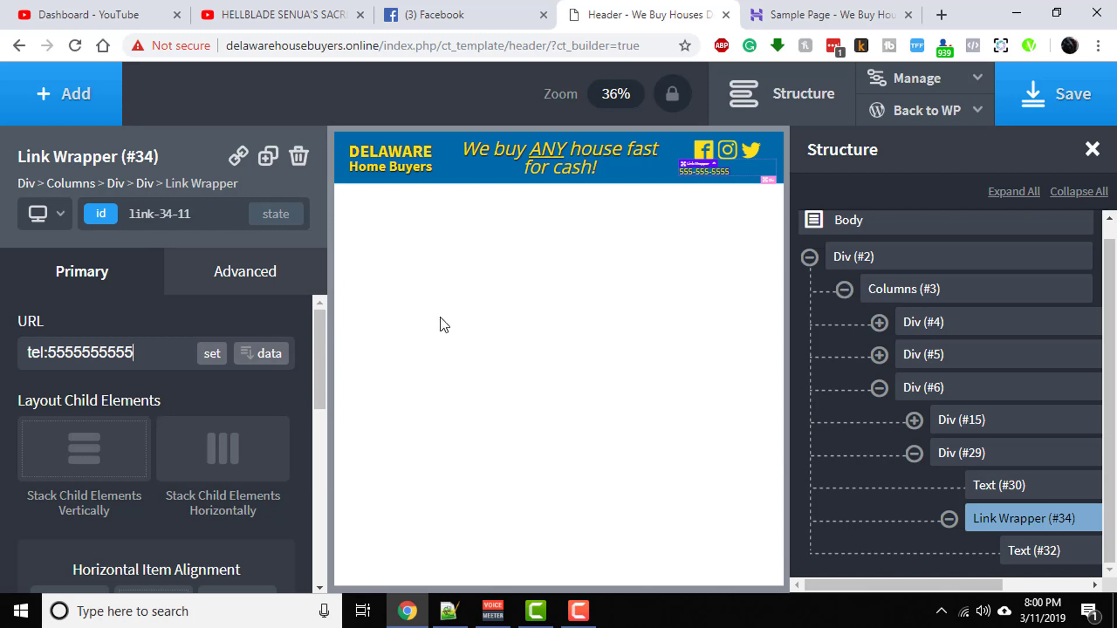
{"action": "left_click", "coordinate": [698, 175]}
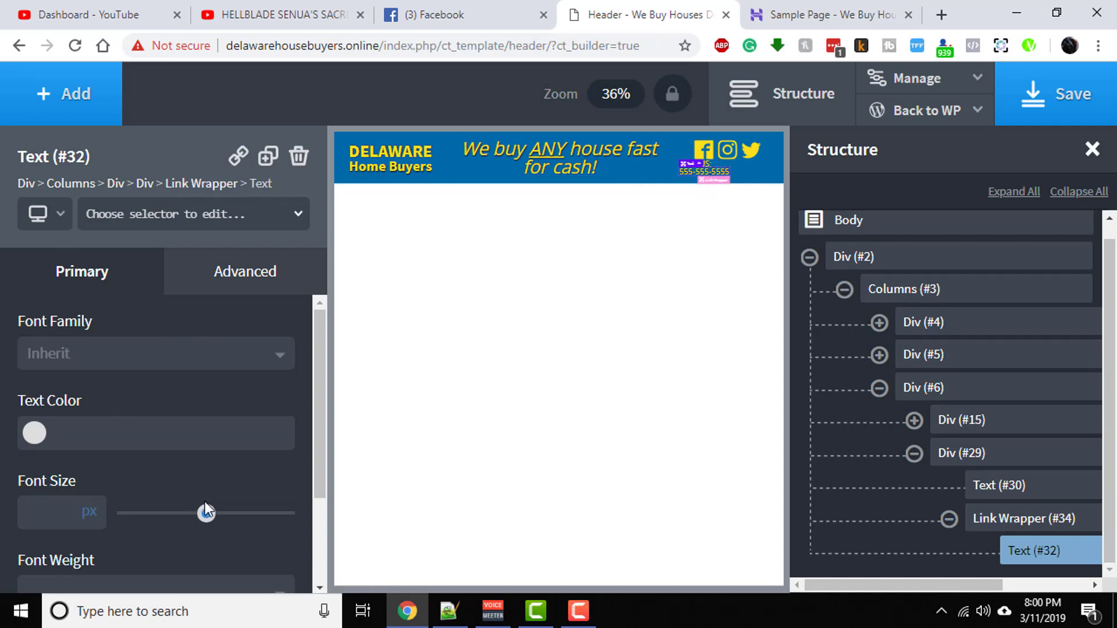
{"action": "left_click_drag", "start_coordinate": [205, 504], "coordinate": [186, 518]}
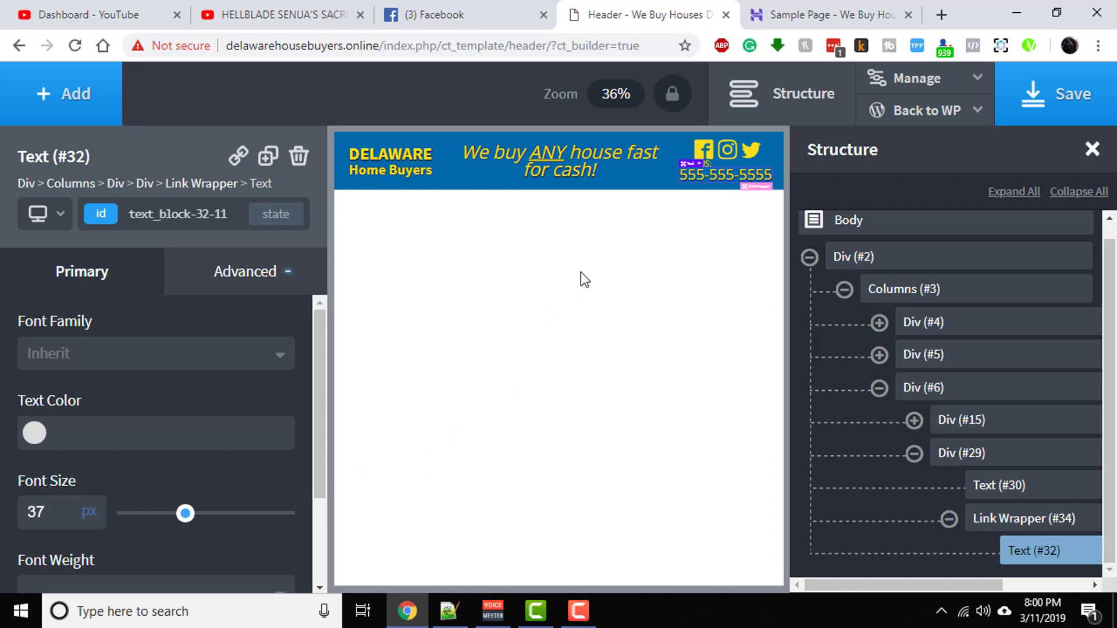
Cut "CALL US:" out of its separate text block and delete that emptied block.
{"action": "double_click", "coordinate": [706, 163]}
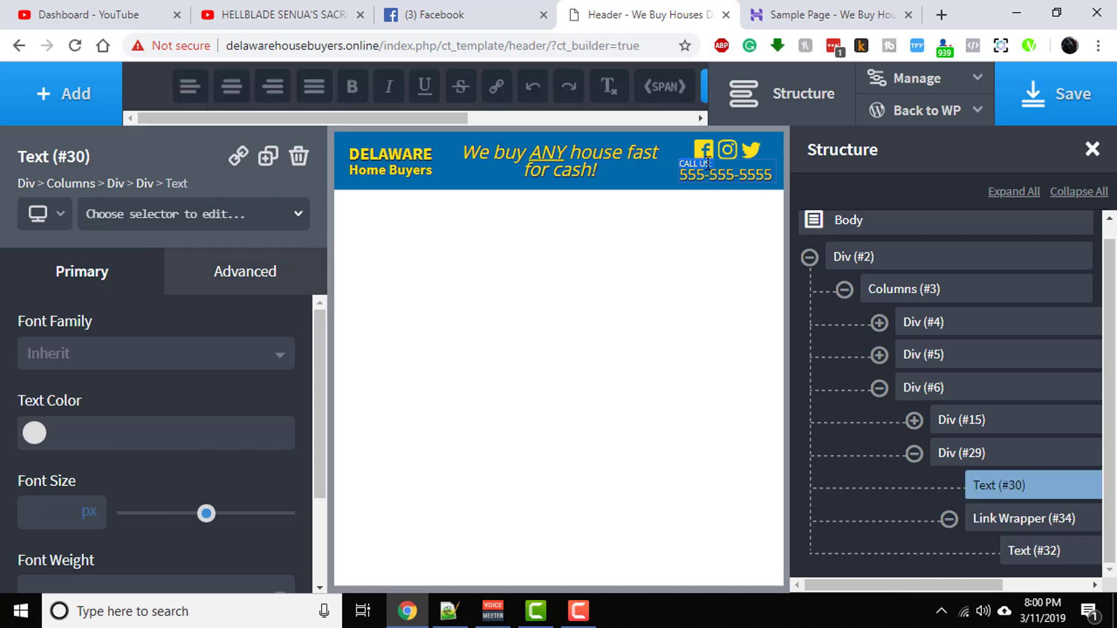
{"action": "right_click", "coordinate": [707, 164]}
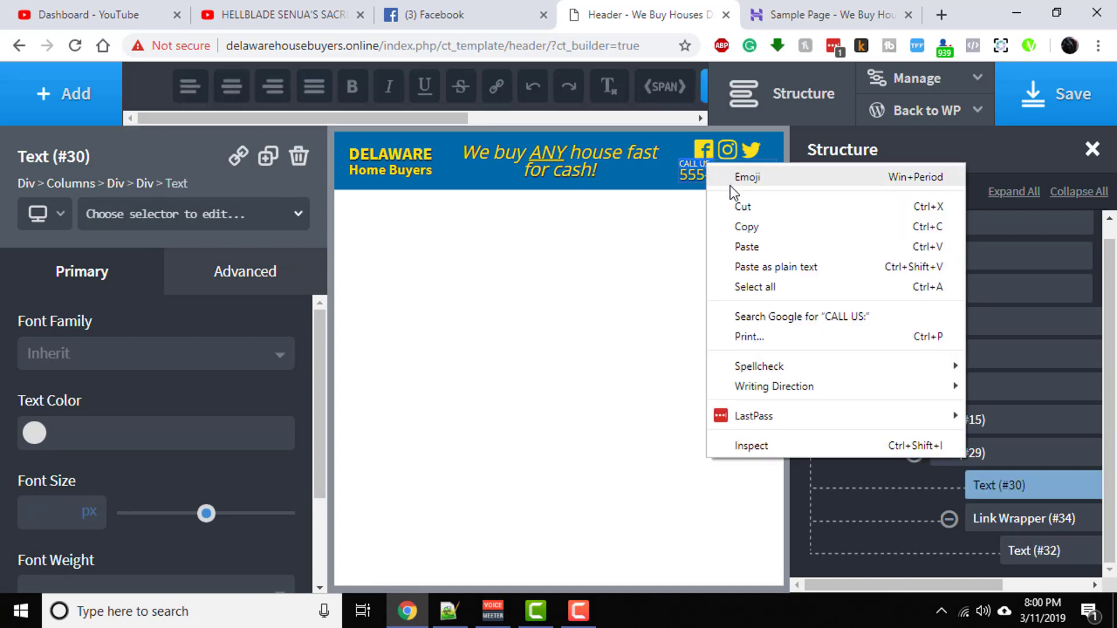
{"action": "left_click", "coordinate": [741, 206]}
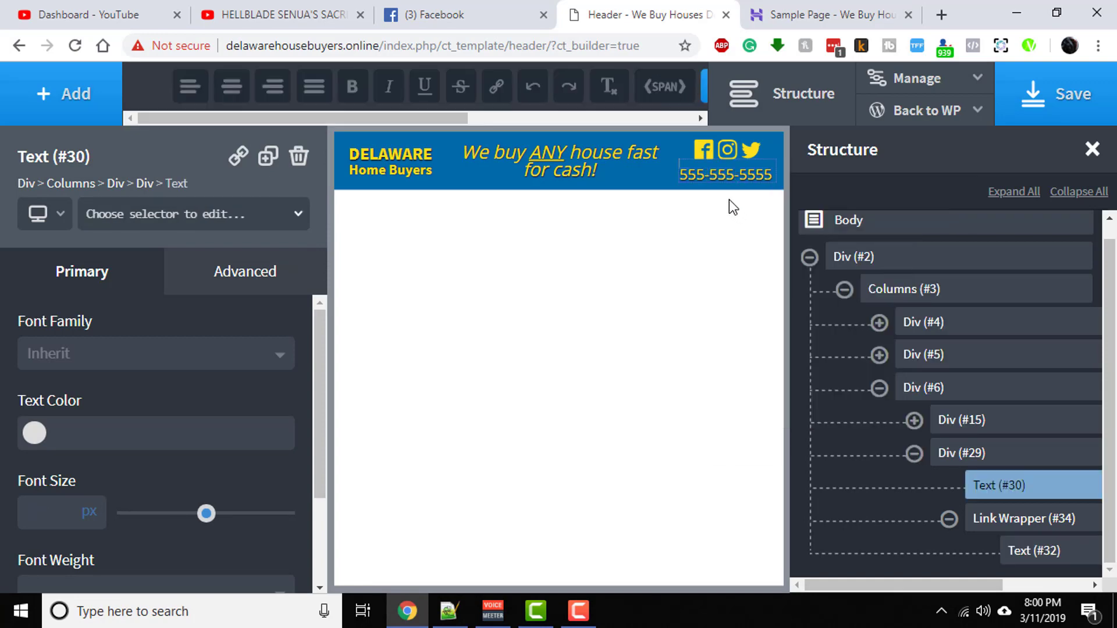
{"action": "left_click", "coordinate": [304, 170]}
{"action": "left_click", "coordinate": [300, 158]}
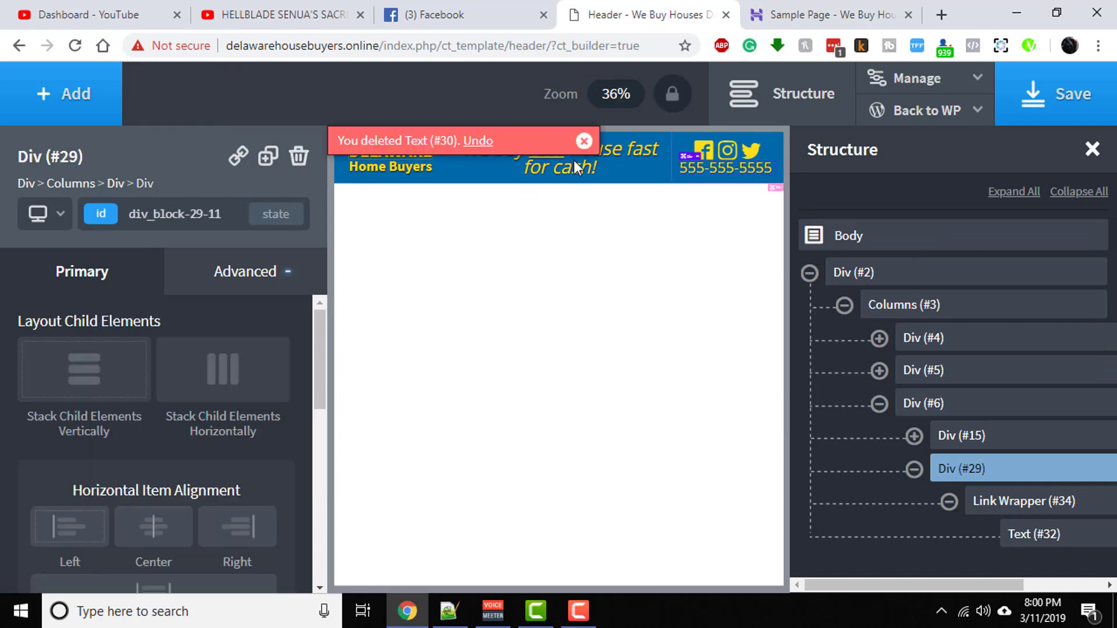
Insert "CALL US:" on its own line above the phone number in the linked text element.
{"action": "double_click", "coordinate": [736, 170]}
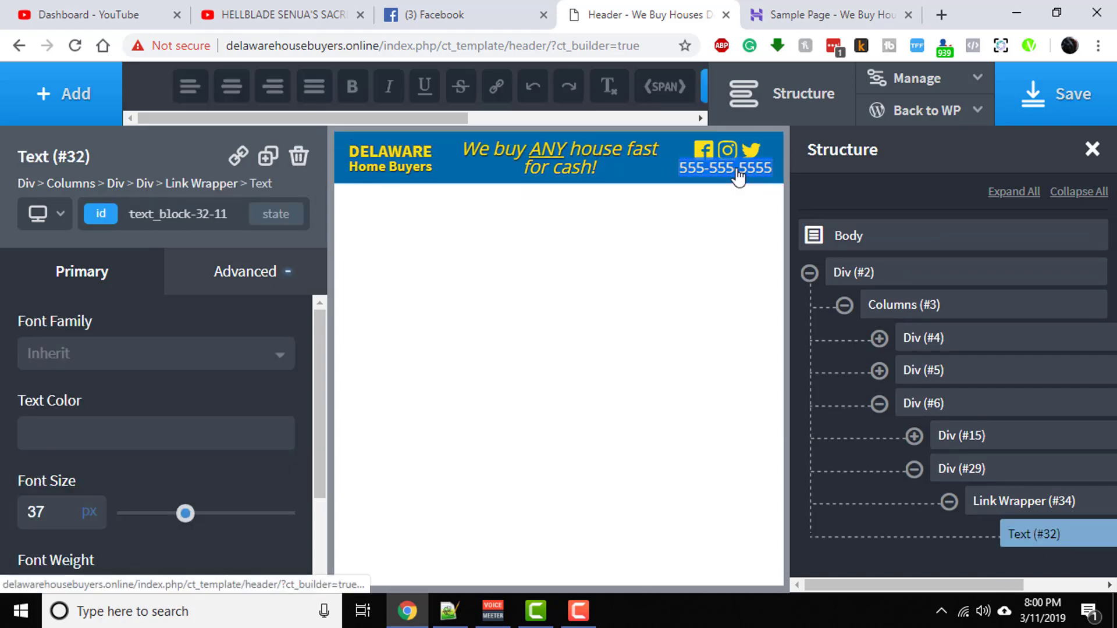
{"action": "left_click", "coordinate": [684, 171]}
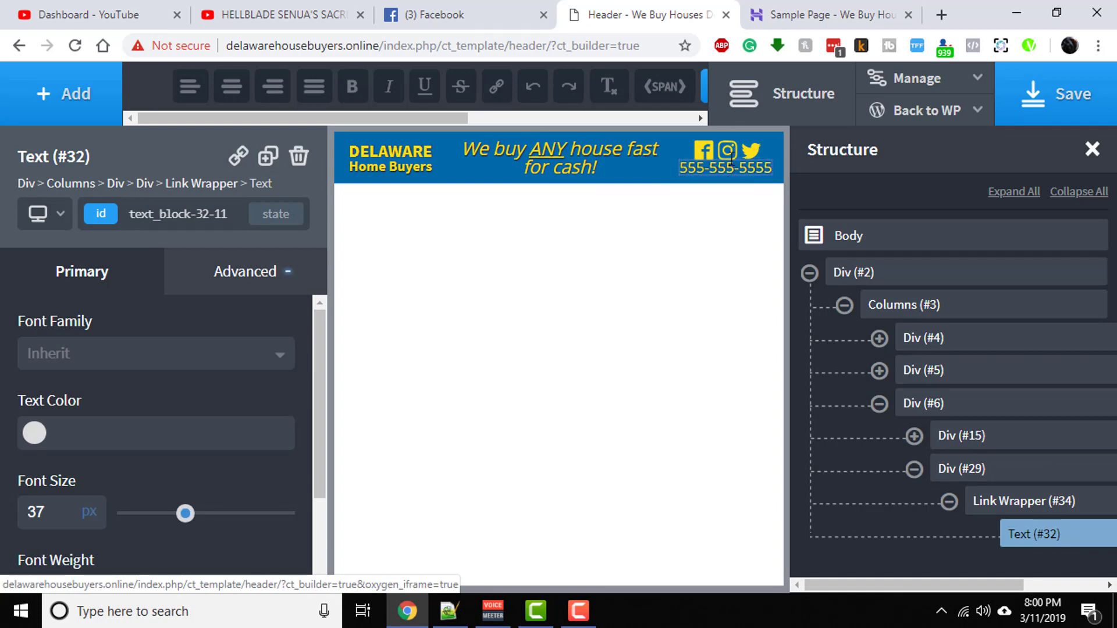
{"action": "type", "text": "CALL US:"}
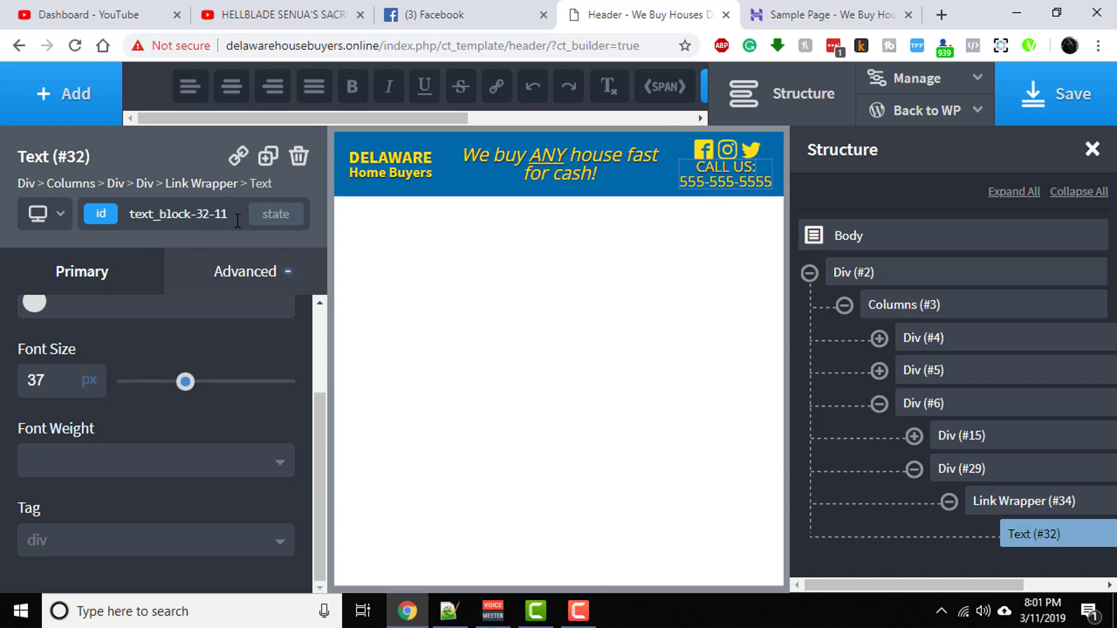
Give the linked "CALL US:" text element a top padding of 10 px.
{"action": "left_click", "coordinate": [244, 266]}
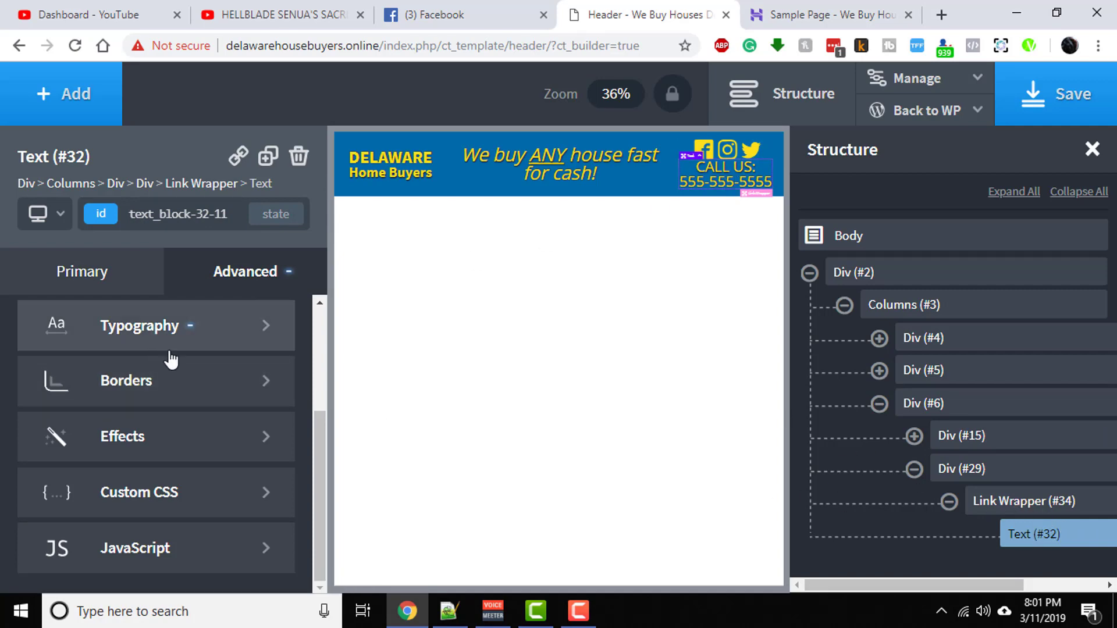
{"action": "scroll", "coordinate": [169, 359], "scroll_direction": "up", "scroll_amount": 3}
{"action": "left_click", "coordinate": [135, 406]}
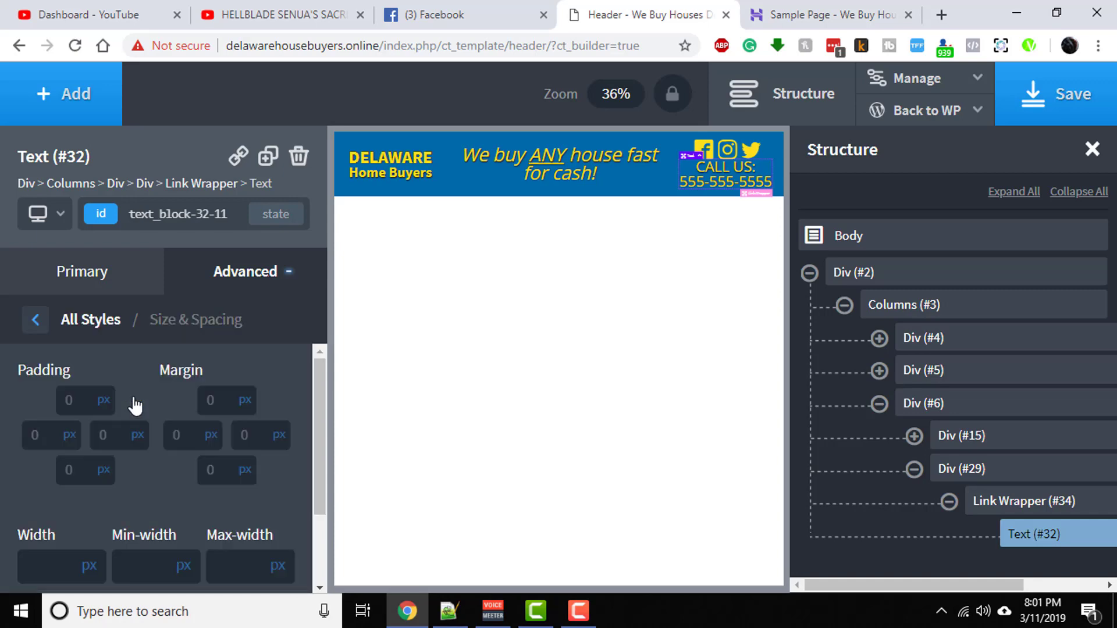
{"action": "left_click", "coordinate": [85, 406]}
{"action": "type", "text": "10"}
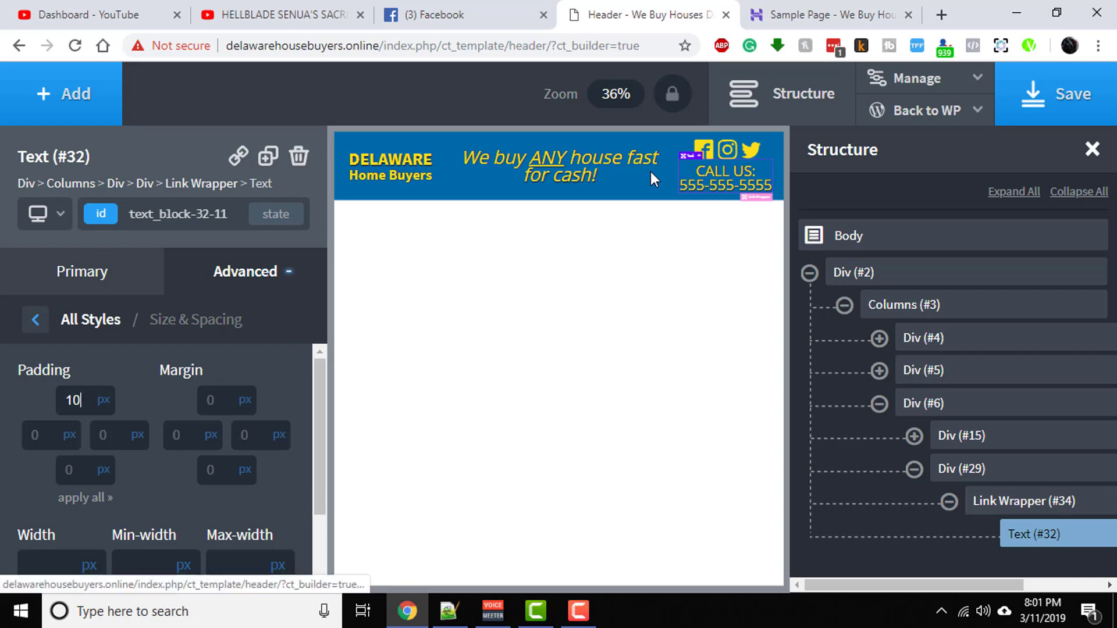
Save the header template and reload the live Sample Page to check the header.
{"action": "left_click", "coordinate": [1032, 95]}
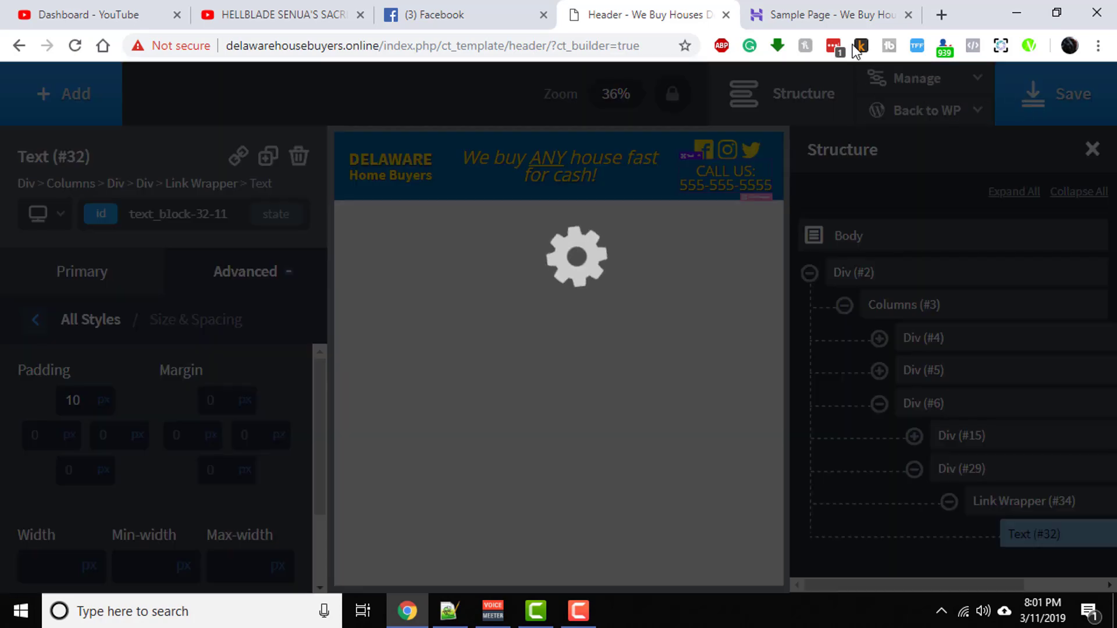
{"action": "left_click", "coordinate": [822, 17]}
{"action": "left_click", "coordinate": [74, 46]}
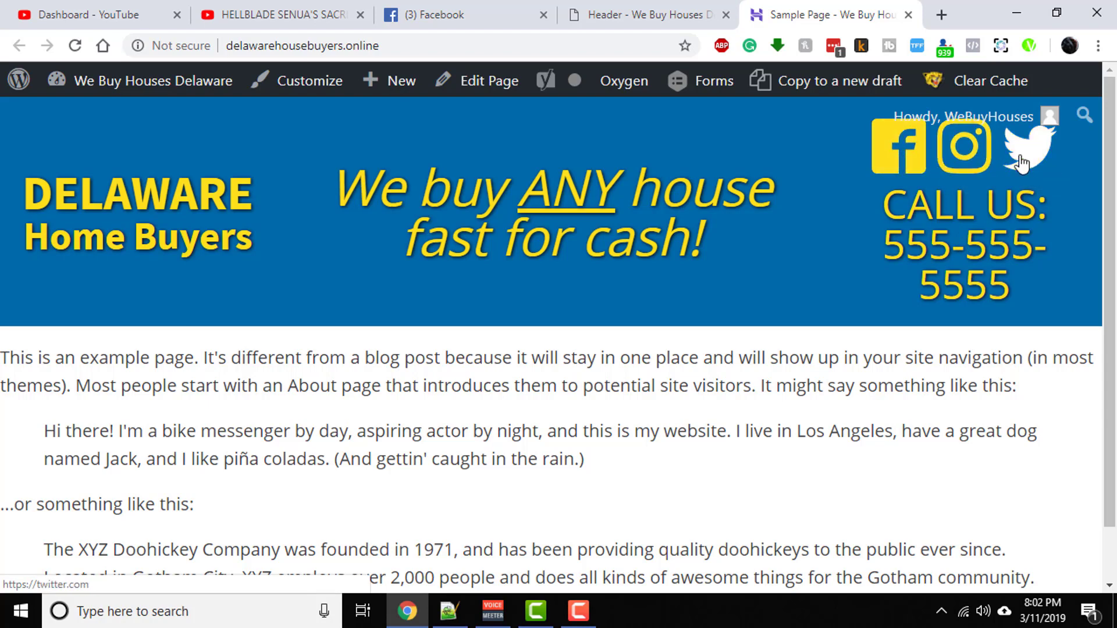
Compare the Delaware House Buyers page's content in the WordPress editor with how it displays under the header on the live page.
{"action": "left_click", "coordinate": [651, 16]}
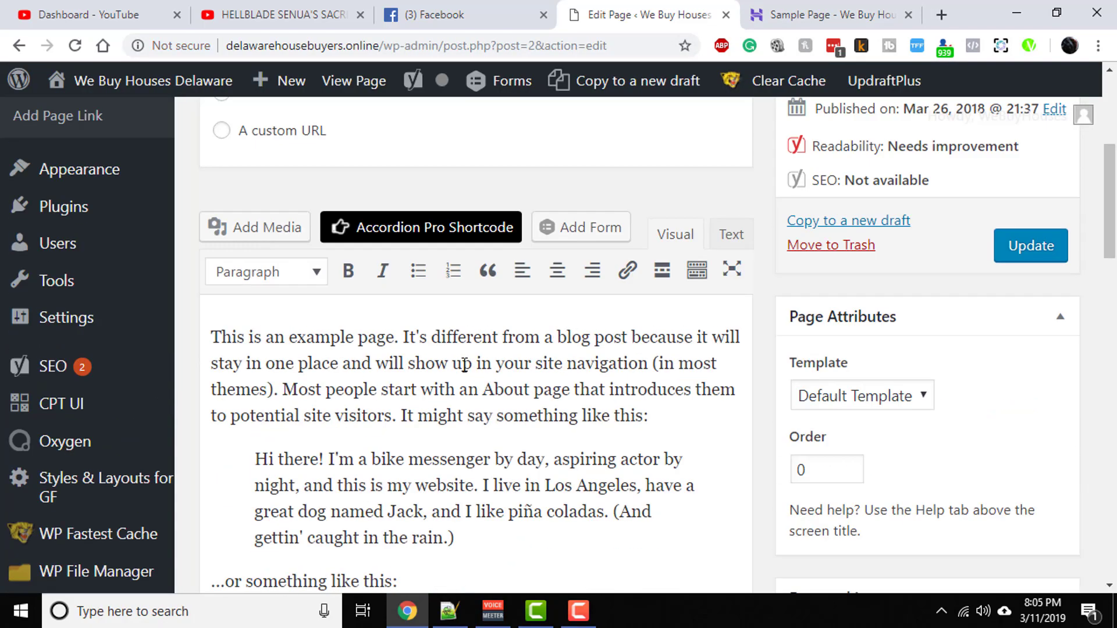
{"action": "scroll", "coordinate": [468, 373], "scroll_direction": "up", "scroll_amount": 5}
{"action": "scroll", "coordinate": [467, 372], "scroll_direction": "up", "scroll_amount": 2}
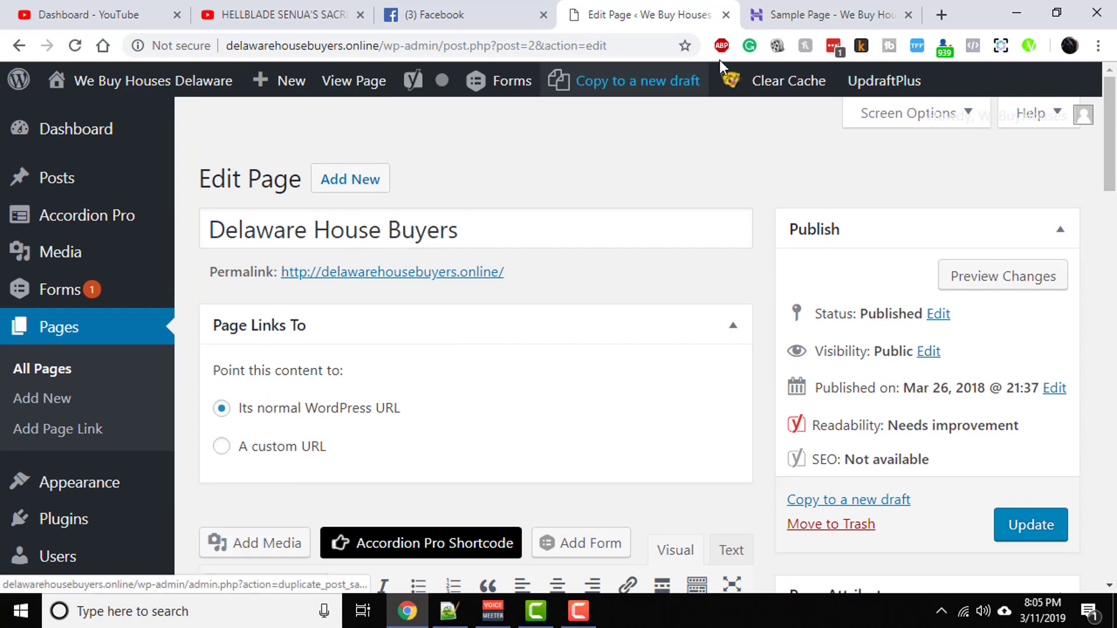
{"action": "left_click", "coordinate": [812, 13]}
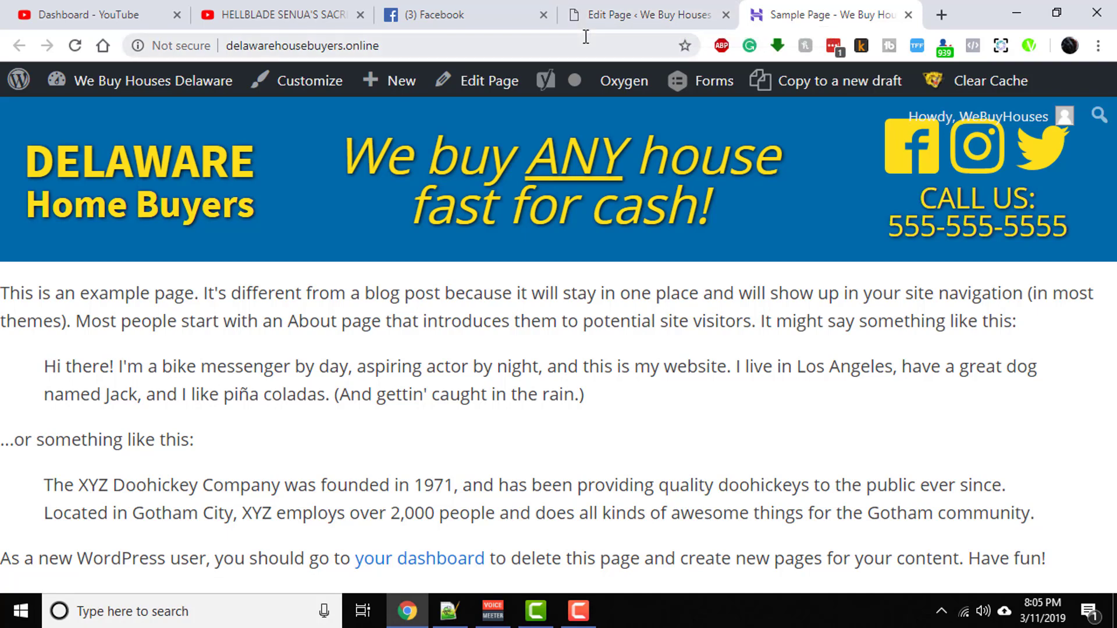
{"action": "left_click", "coordinate": [592, 21]}
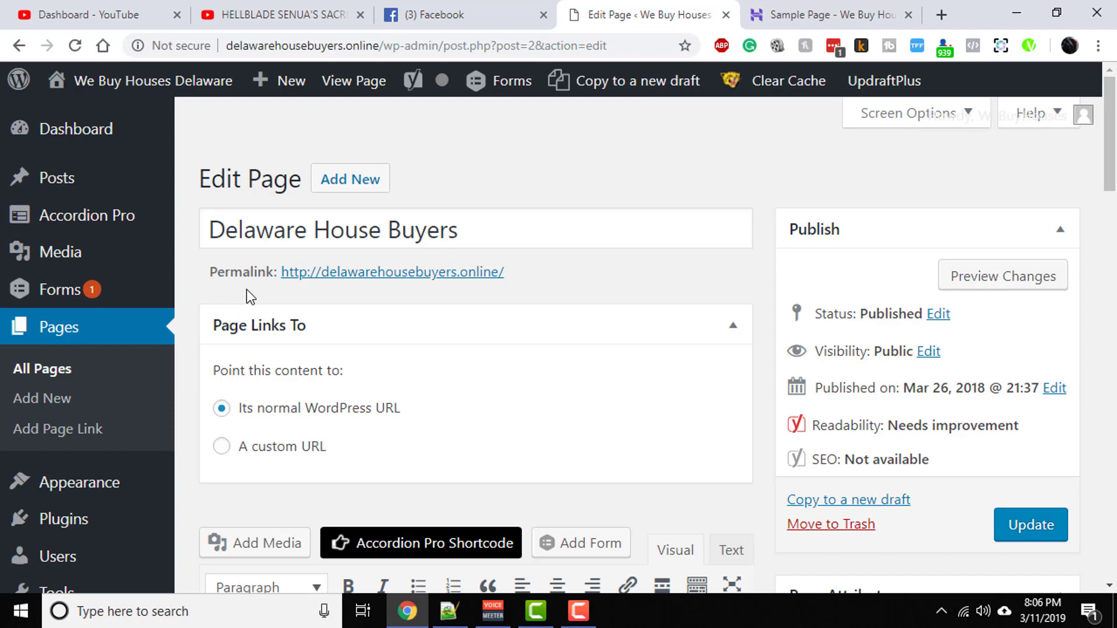
{"action": "scroll", "coordinate": [250, 297], "scroll_direction": "down", "scroll_amount": 3}
{"action": "scroll", "coordinate": [314, 326], "scroll_direction": "down", "scroll_amount": 1}
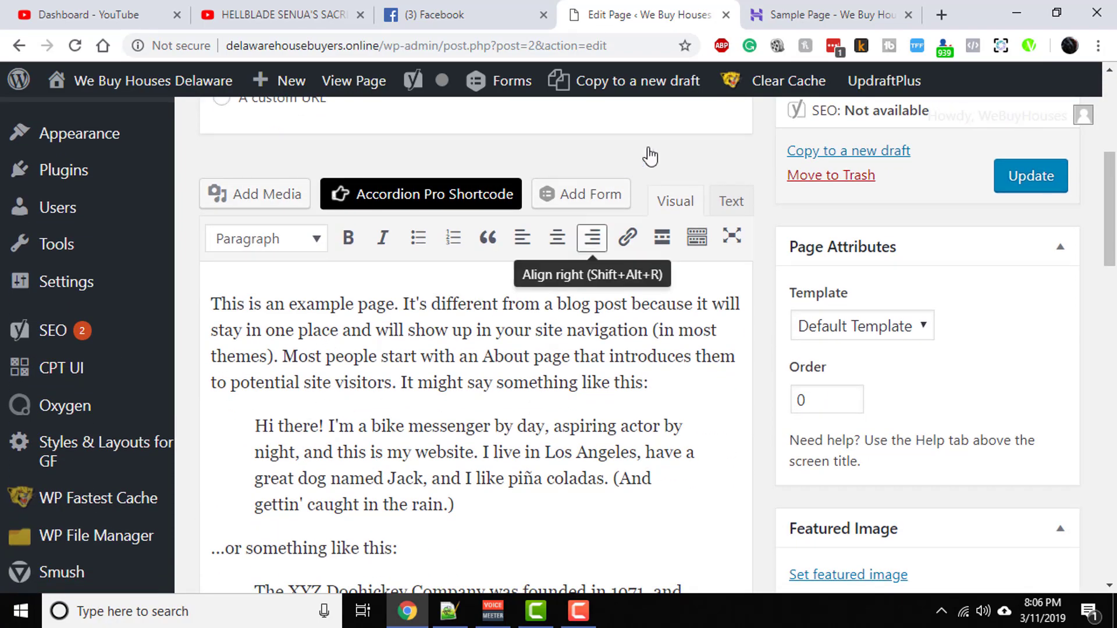
{"action": "left_click", "coordinate": [768, 7]}
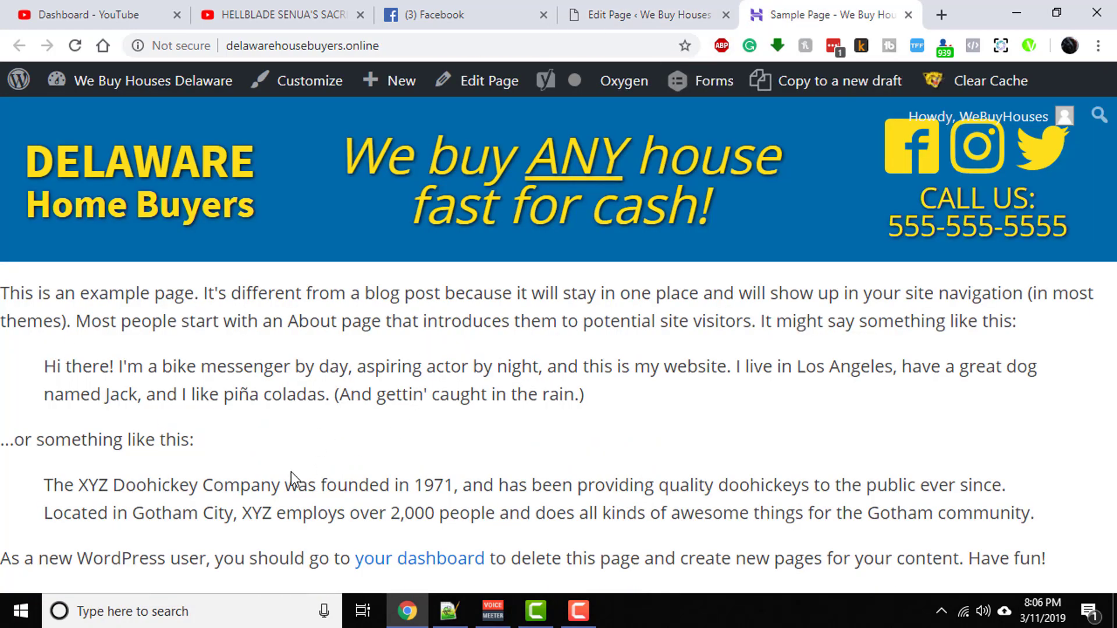
In the WordPress page editor, delete the content from the "Hi there!" quote through the closing "Have fun!" sentence.
{"action": "left_click", "coordinate": [668, 8]}
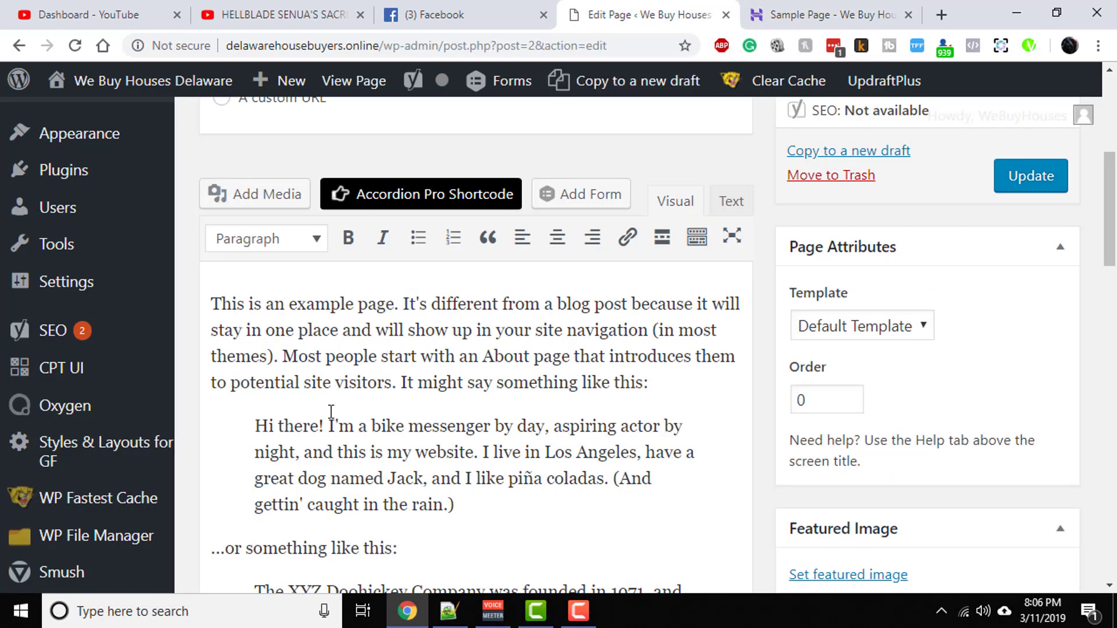
{"action": "left_click_drag", "start_coordinate": [329, 426], "coordinate": [339, 426]}
{"action": "left_click_drag", "start_coordinate": [436, 544], "coordinate": [501, 562]}
{"action": "scroll", "coordinate": [500, 561], "scroll_direction": "down", "scroll_amount": 15}
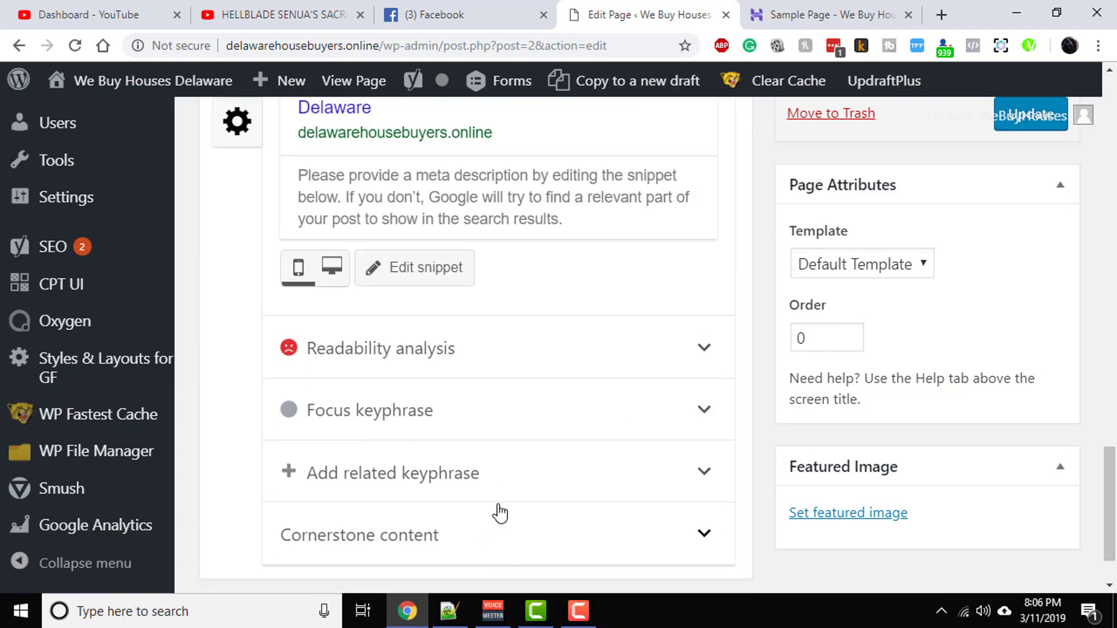
{"action": "scroll", "coordinate": [503, 506], "scroll_direction": "up", "scroll_amount": 6}
{"action": "scroll", "coordinate": [508, 486], "scroll_direction": "up", "scroll_amount": 9}
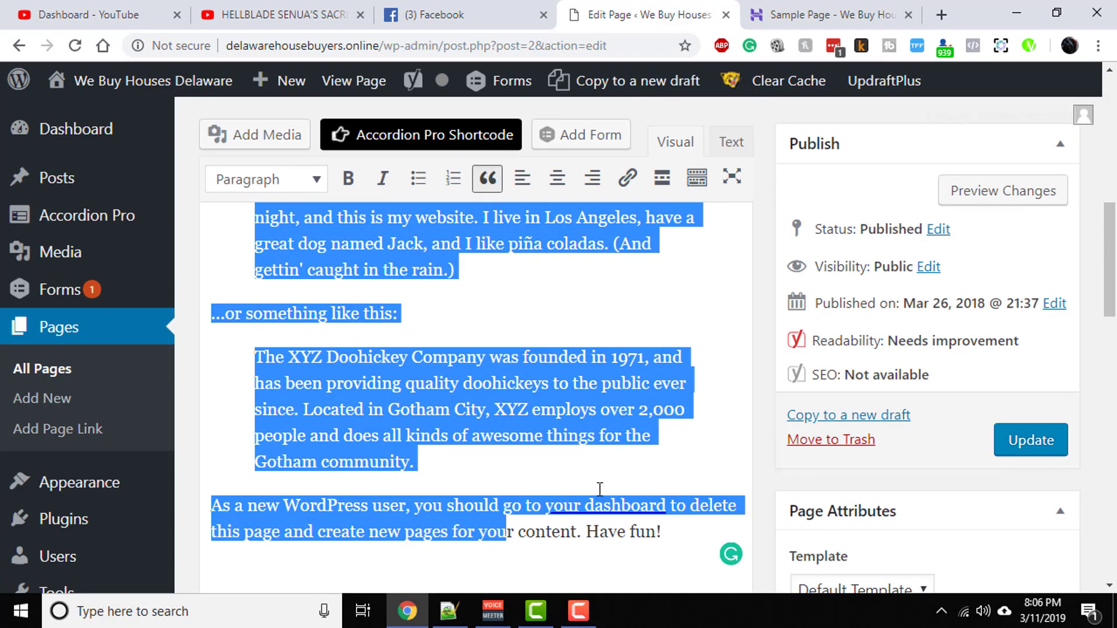
{"action": "key", "text": "BackSpace"}
{"action": "scroll", "coordinate": [599, 489], "scroll_direction": "up", "scroll_amount": 5}
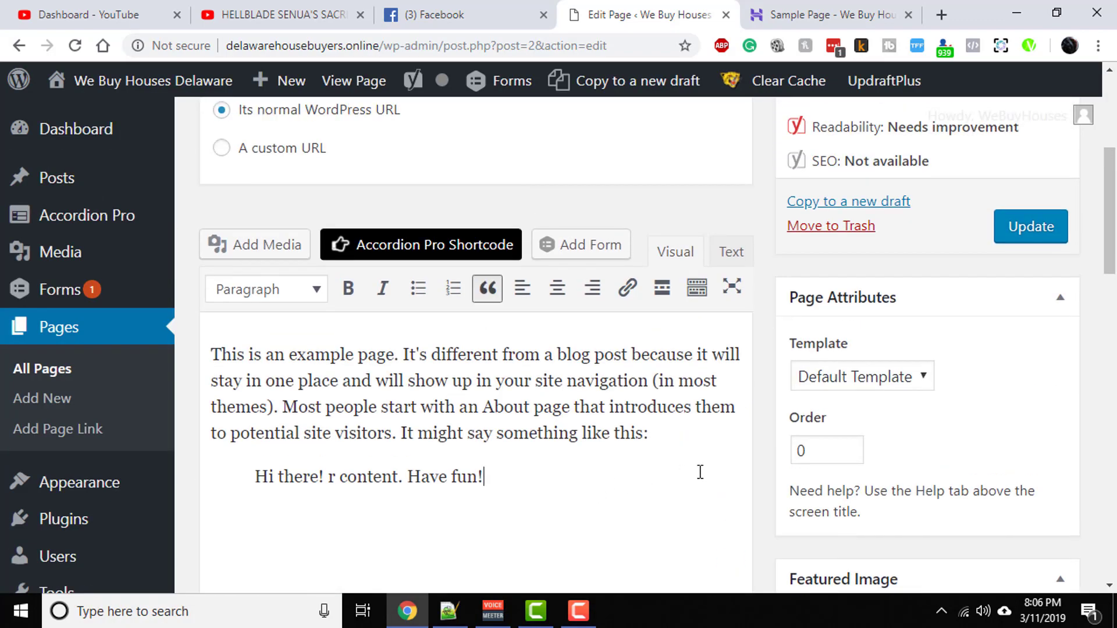
{"action": "key", "text": "shift+Home"}
{"action": "key", "text": "BackSpace"}
{"action": "key", "text": "BackSpace"}
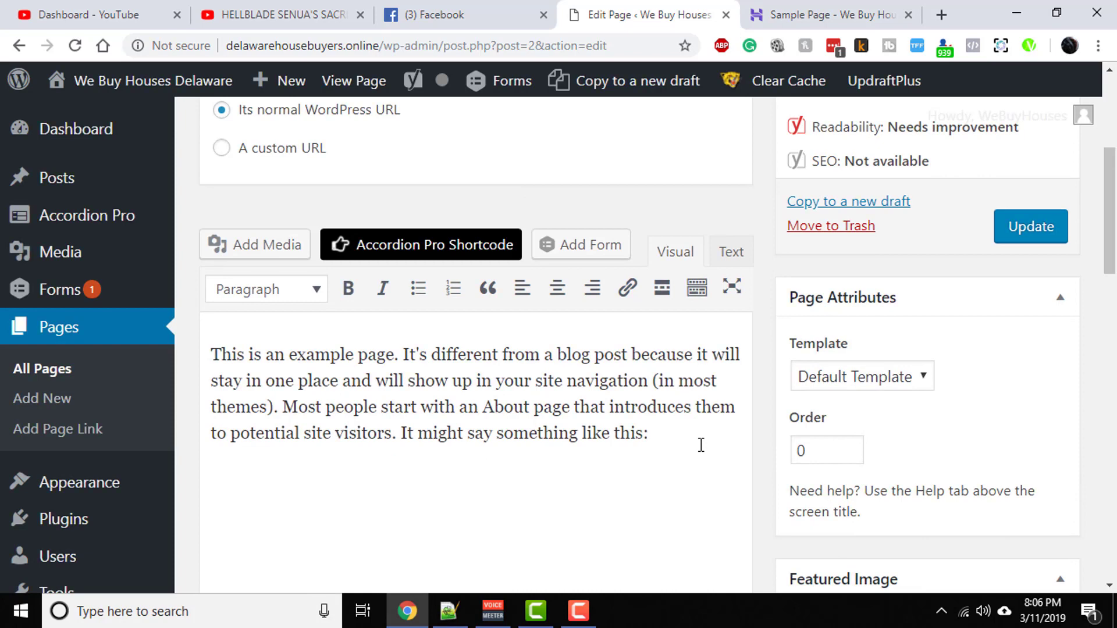
Remove the trailing sentence "It might say something like this:" from the page content and update the page.
{"action": "key", "text": "BackSpace"}
{"action": "key", "text": "BackSpace"}
{"action": "key", "text": "BackSpace"}
{"action": "key", "text": "BackSpace"}
{"action": "key", "text": "BackSpace"}
{"action": "key", "text": "BackSpace"}
{"action": "key", "text": "BackSpace"}
{"action": "key", "text": "BackSpace"}
{"action": "key", "text": "BackSpace"}
{"action": "key", "text": "BackSpace"}
{"action": "key", "text": "BackSpace"}
{"action": "key", "text": "BackSpace"}
{"action": "key", "text": "BackSpace"}
{"action": "key", "text": "BackSpace"}
{"action": "key", "text": "BackSpace"}
{"action": "key", "text": "BackSpace"}
{"action": "key", "text": "BackSpace"}
{"action": "key", "text": "BackSpace"}
{"action": "key", "text": "BackSpace"}
{"action": "key", "text": "BackSpace"}
{"action": "key", "text": "BackSpace"}
{"action": "key", "text": "BackSpace"}
{"action": "key", "text": "BackSpace"}
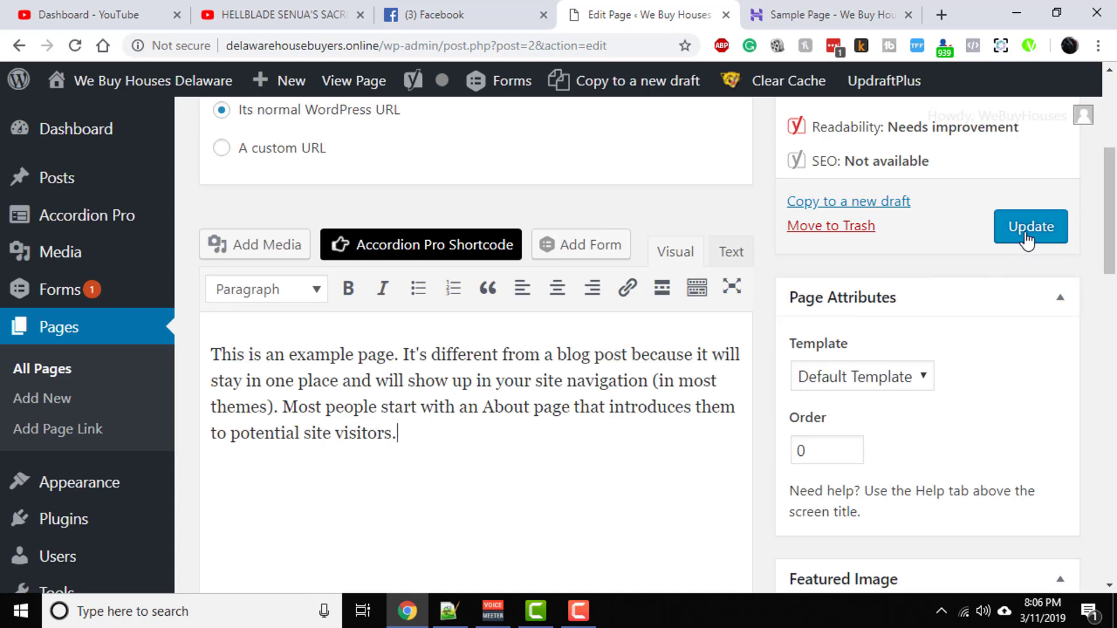
{"action": "left_click", "coordinate": [1025, 235]}
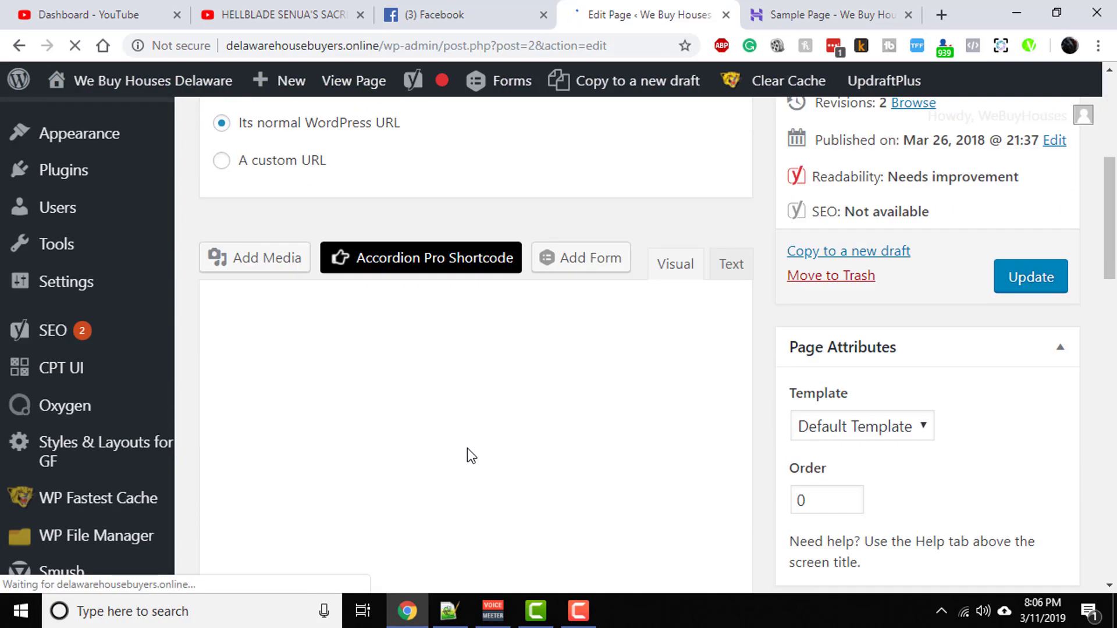
Open the page in the Oxygen builder and insert a Columns element with the 60 40 layout below the header.
{"action": "scroll", "coordinate": [531, 449], "scroll_direction": "down", "scroll_amount": 5}
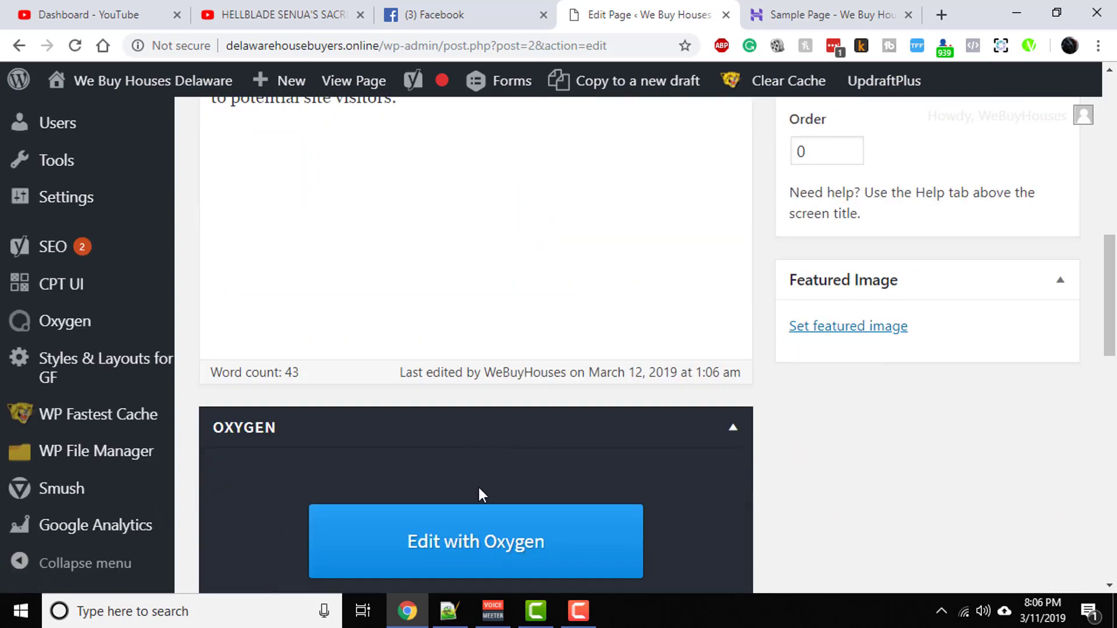
{"action": "left_click", "coordinate": [497, 531]}
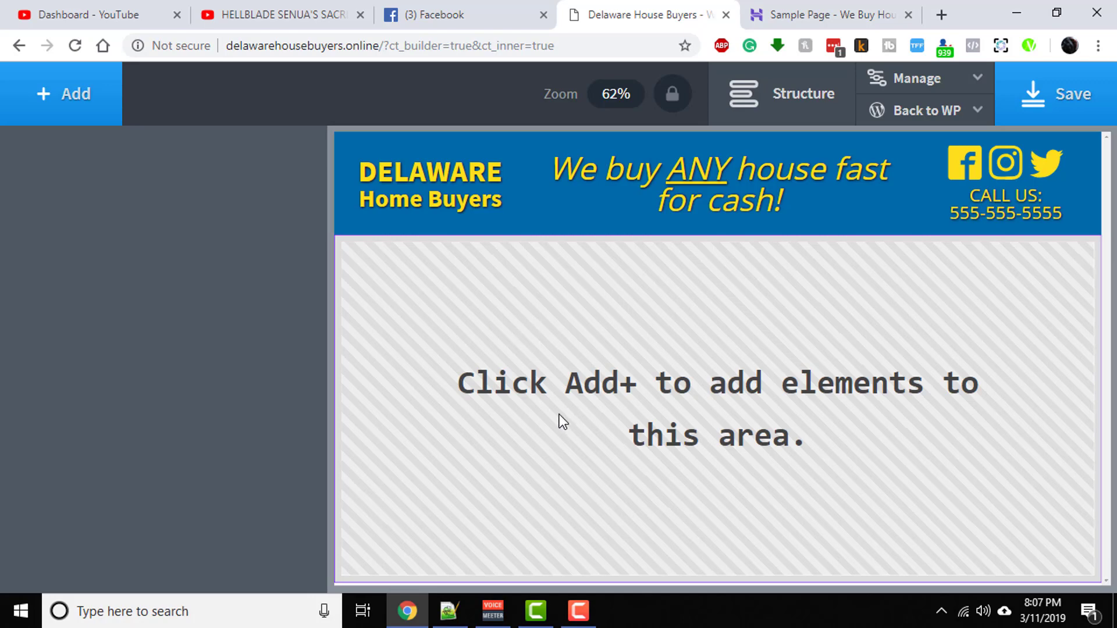
{"action": "left_click", "coordinate": [90, 99]}
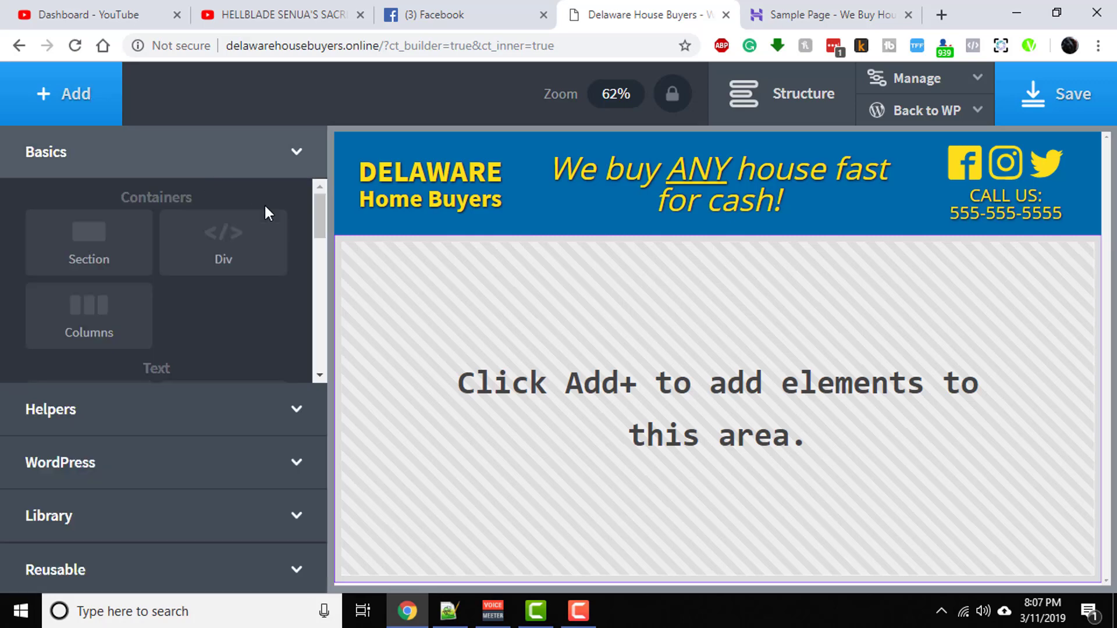
{"action": "left_click", "coordinate": [104, 330]}
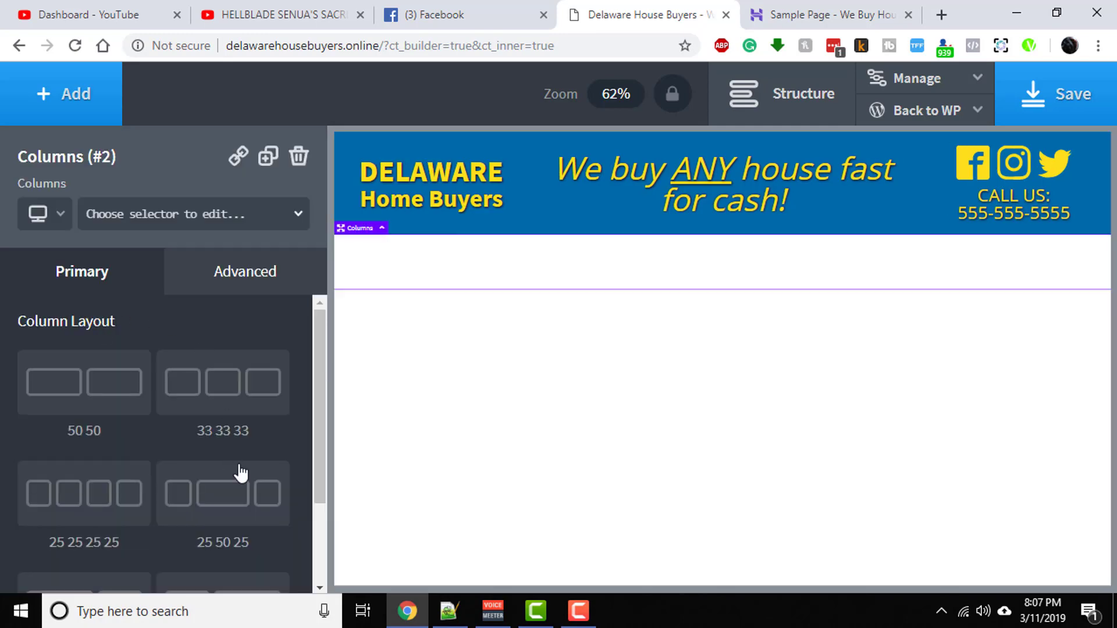
{"action": "scroll", "coordinate": [225, 456], "scroll_direction": "down", "scroll_amount": 2}
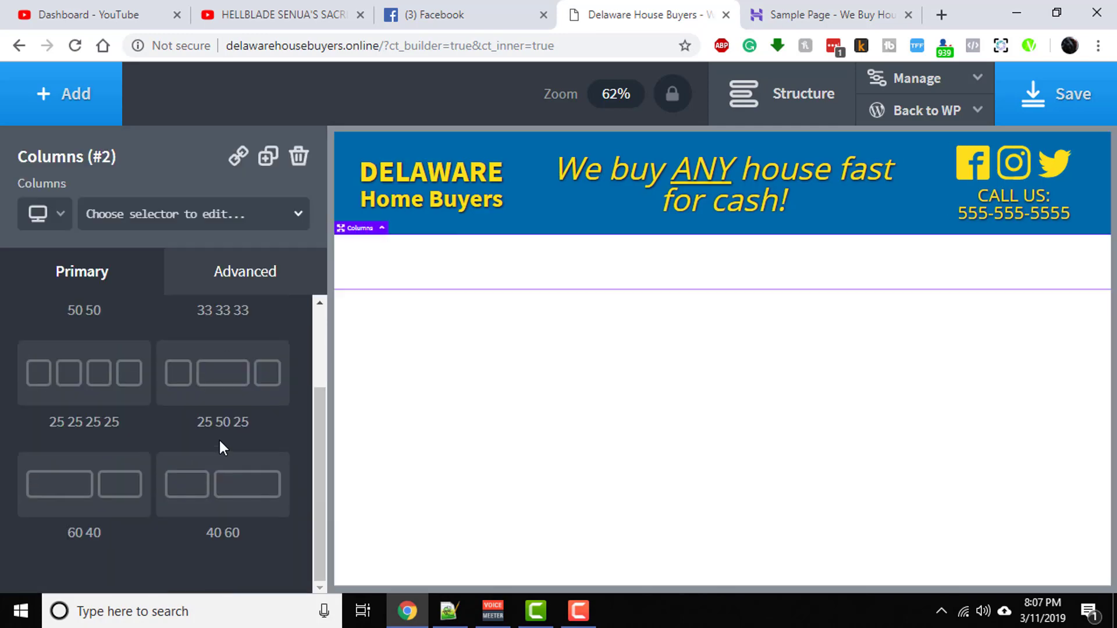
{"action": "left_click", "coordinate": [111, 496]}
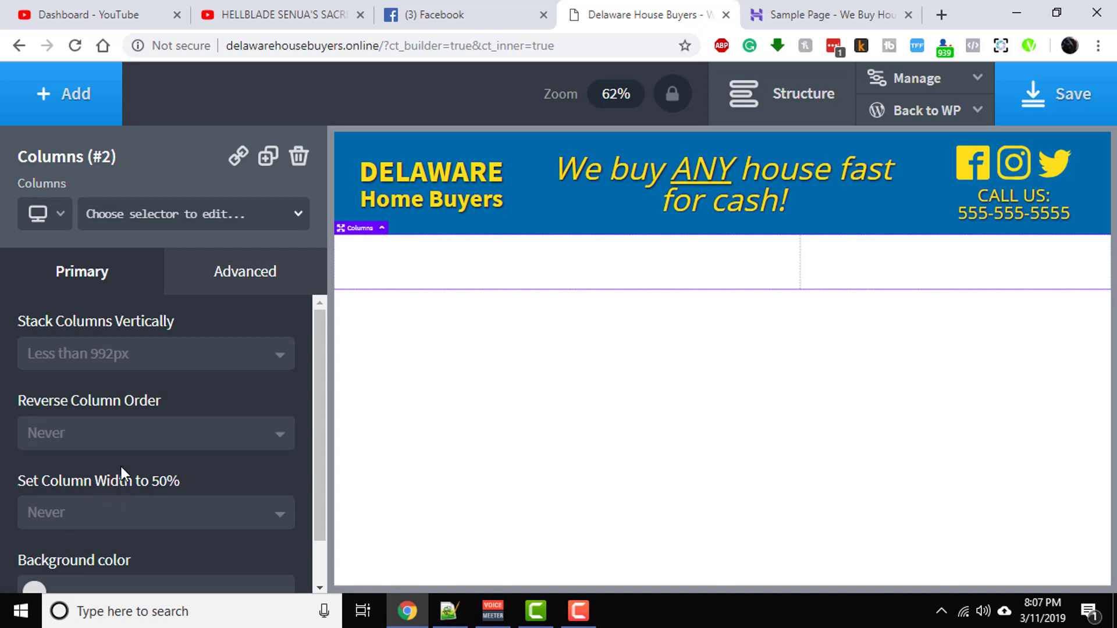
{"action": "scroll", "coordinate": [163, 419], "scroll_direction": "down", "scroll_amount": 1}
{"action": "scroll", "coordinate": [204, 354], "scroll_direction": "up", "scroll_amount": 1}
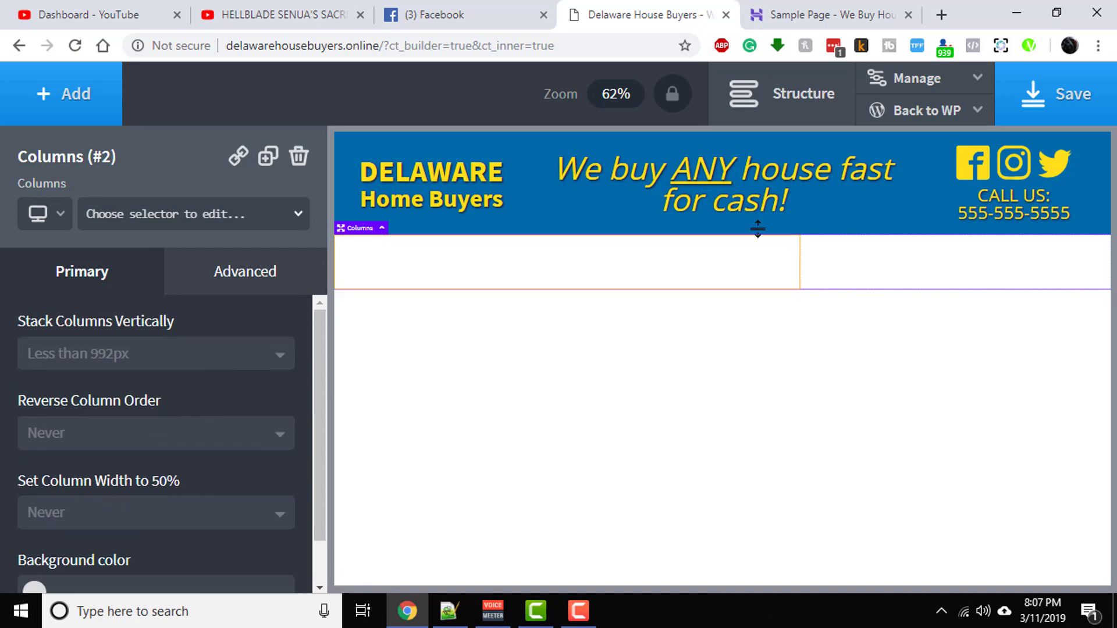
Insert the WordPress Form widget into the narrower 40% column.
{"action": "left_click", "coordinate": [703, 259]}
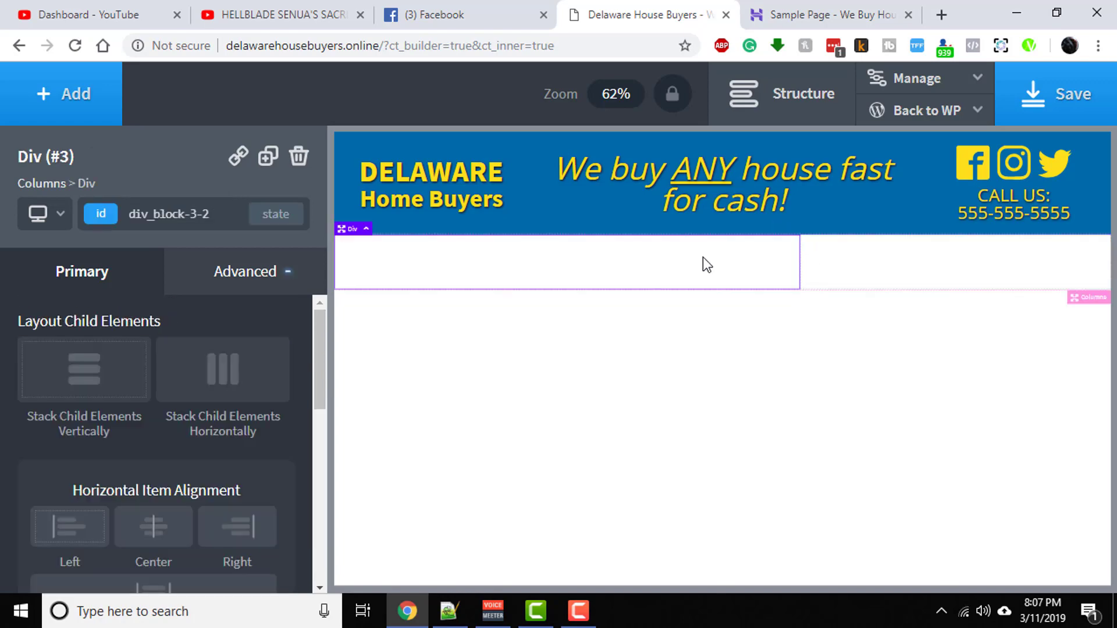
{"action": "left_click", "coordinate": [917, 250]}
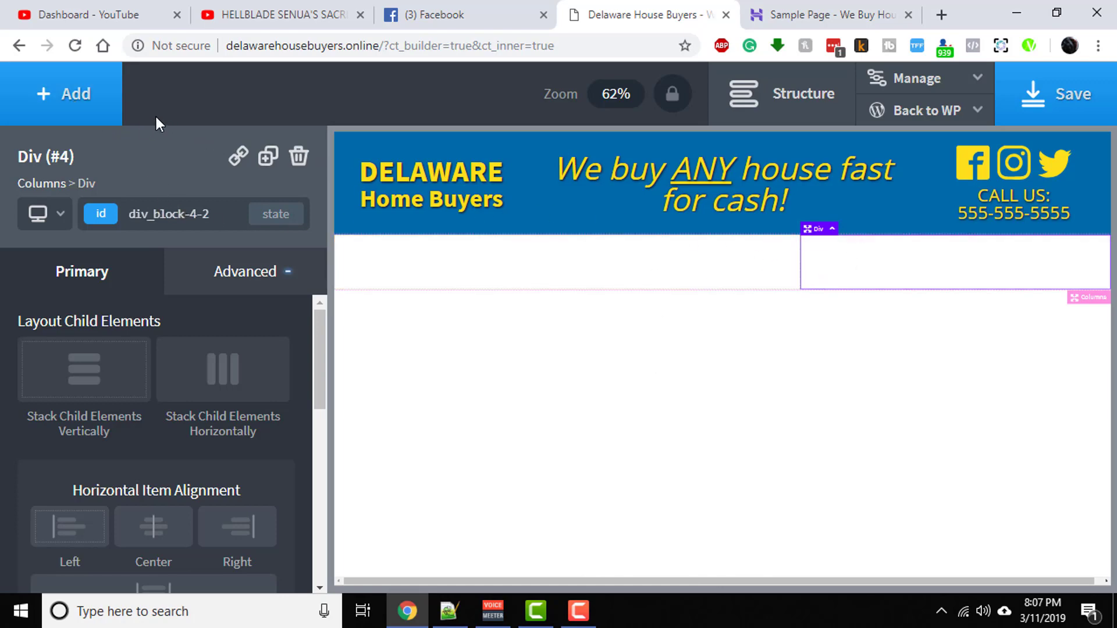
{"action": "left_click", "coordinate": [67, 94]}
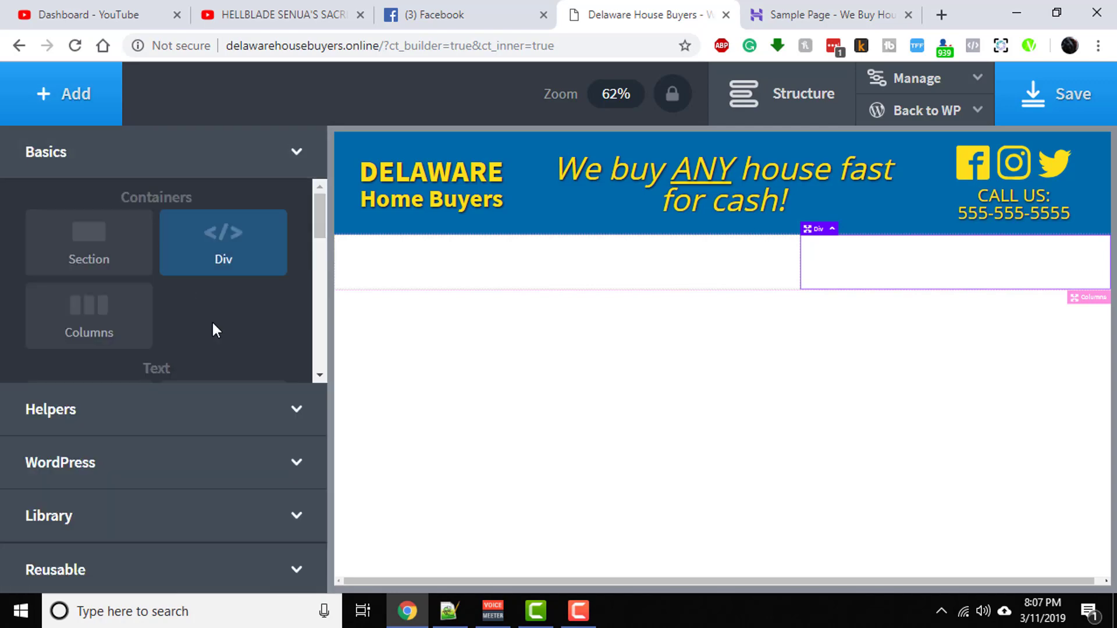
{"action": "left_click", "coordinate": [215, 463]}
{"action": "scroll", "coordinate": [216, 463], "scroll_direction": "down", "scroll_amount": 5}
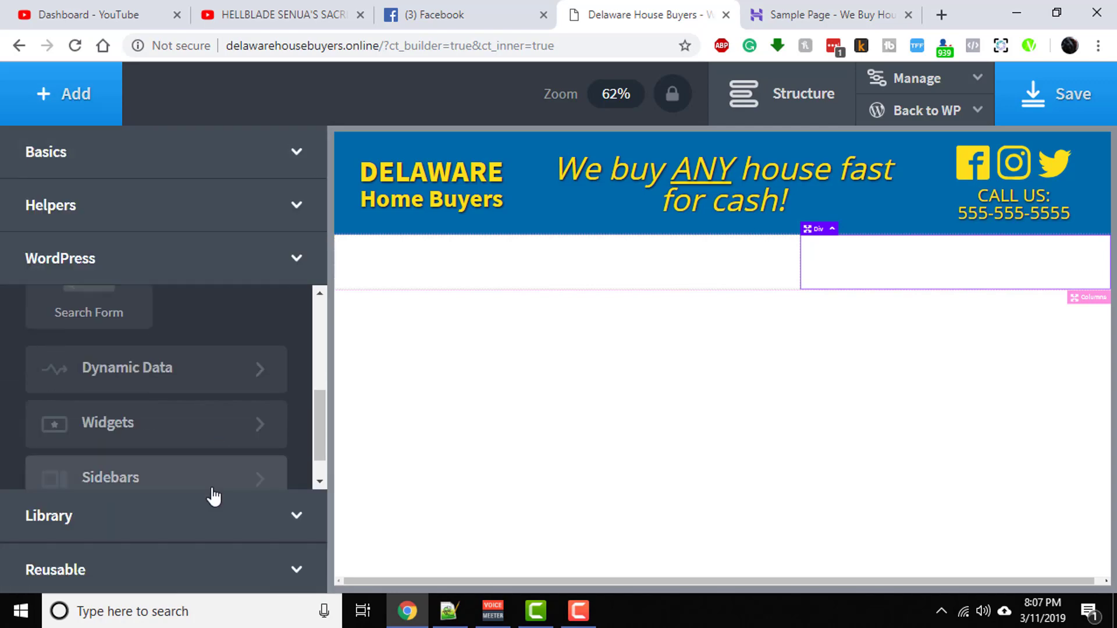
{"action": "scroll", "coordinate": [226, 445], "scroll_direction": "down", "scroll_amount": 2}
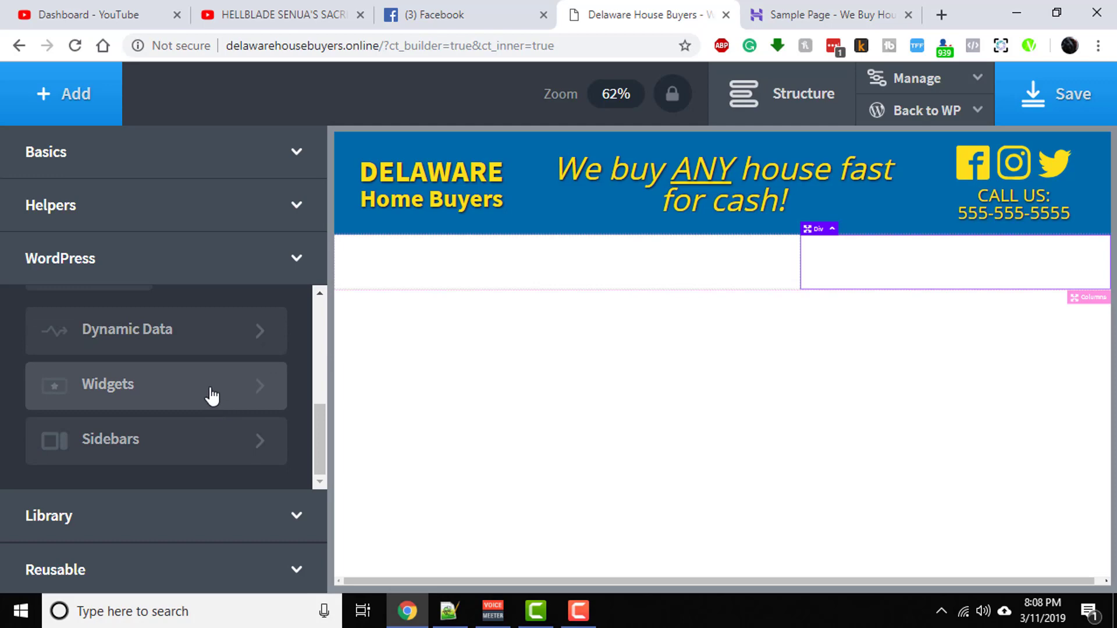
{"action": "left_click", "coordinate": [212, 392]}
{"action": "scroll", "coordinate": [211, 396], "scroll_direction": "down", "scroll_amount": 6}
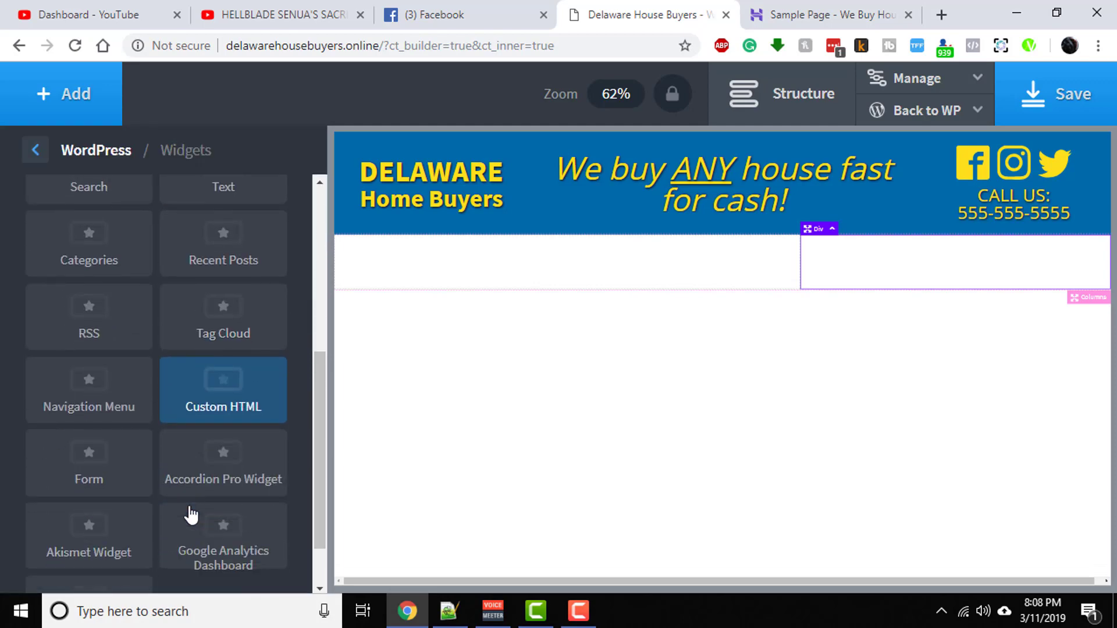
{"action": "left_click", "coordinate": [95, 459]}
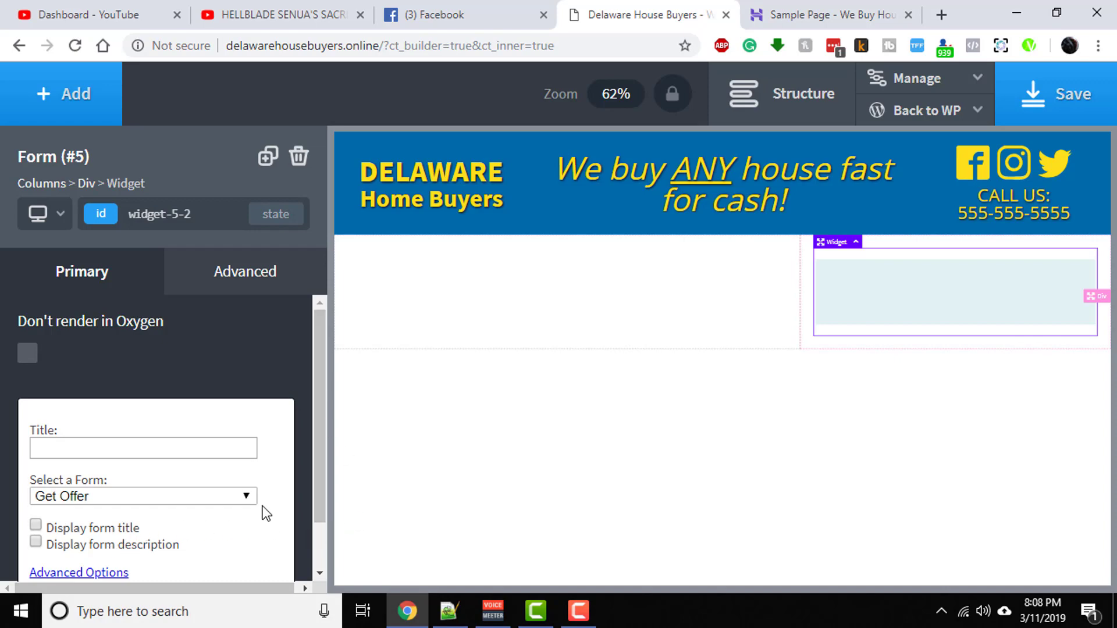
Enable Ajax in the Form widget's advanced options and apply the settings with the Get Offer form selected.
{"action": "scroll", "coordinate": [233, 515], "scroll_direction": "down", "scroll_amount": 1}
{"action": "left_click", "coordinate": [107, 517]}
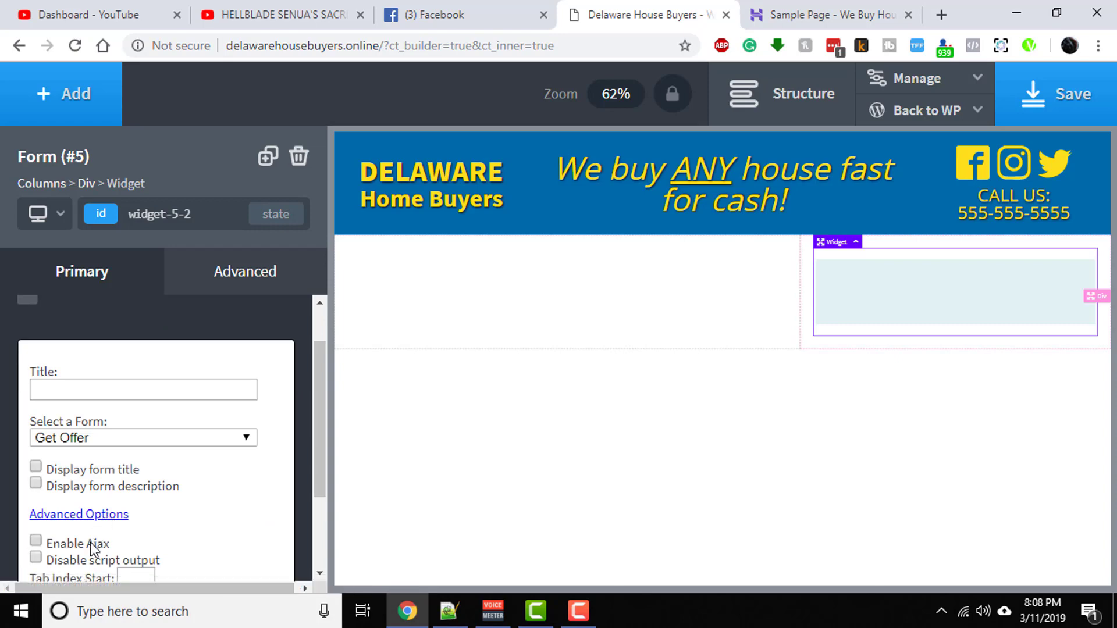
{"action": "scroll", "coordinate": [192, 501], "scroll_direction": "down", "scroll_amount": 2}
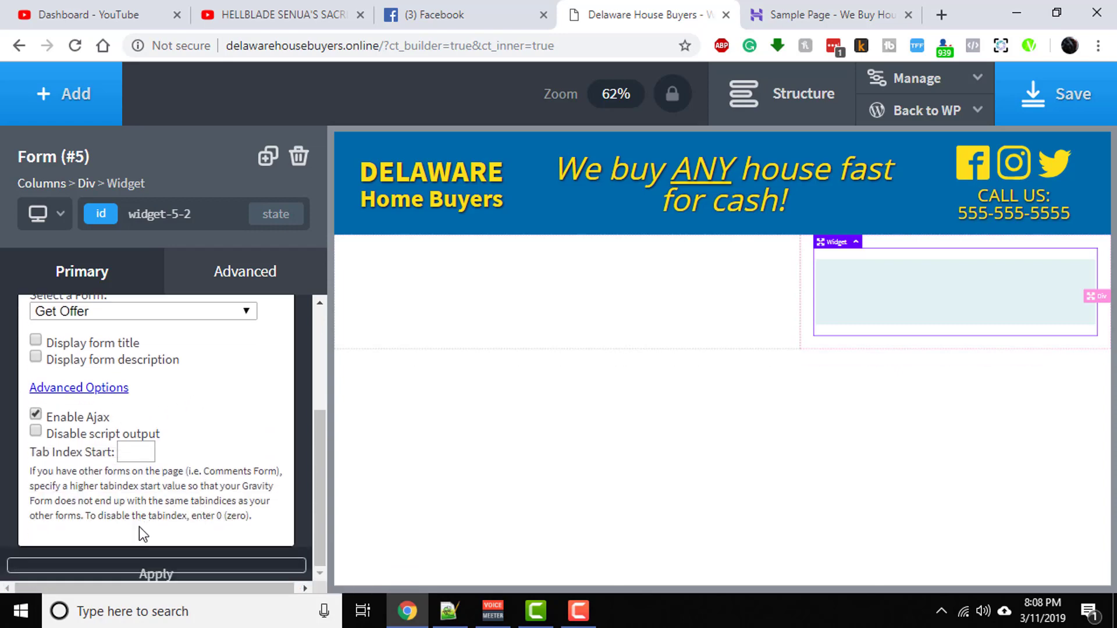
{"action": "left_click", "coordinate": [167, 573]}
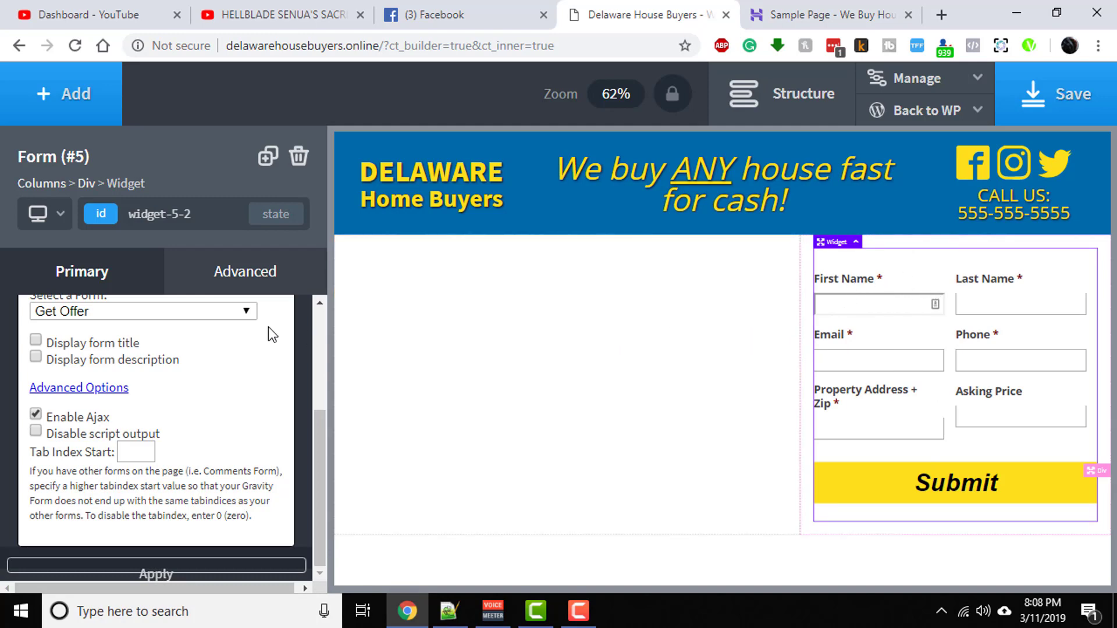
{"action": "scroll", "coordinate": [316, 327], "scroll_direction": "up", "scroll_amount": 3}
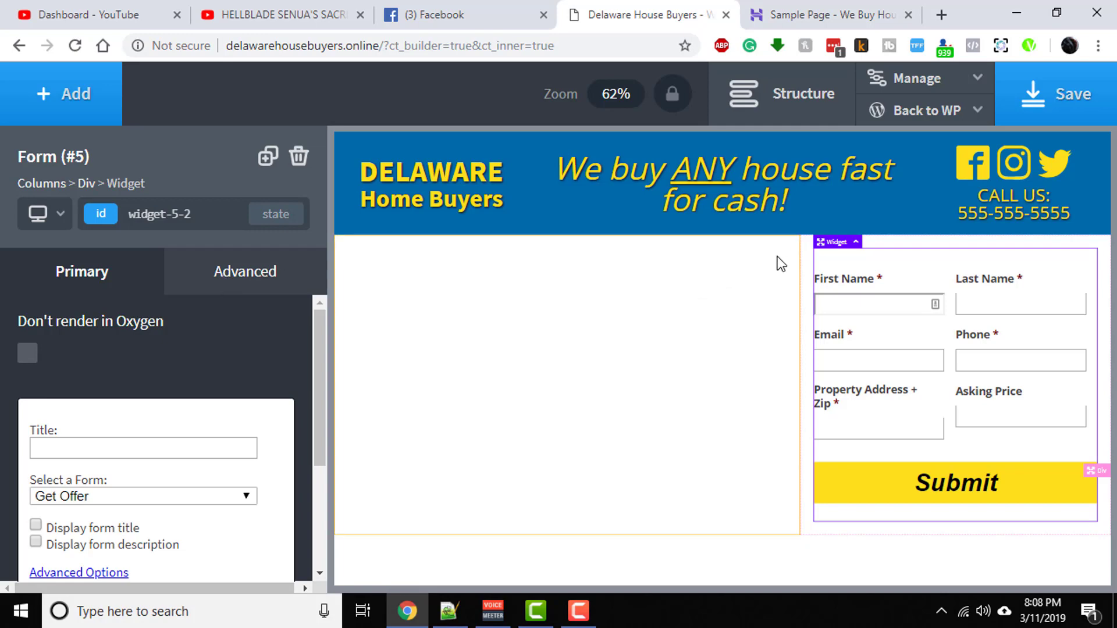
Set the background color of the column div holding the form to the blue from the Delaware color set.
{"action": "left_click", "coordinate": [804, 256]}
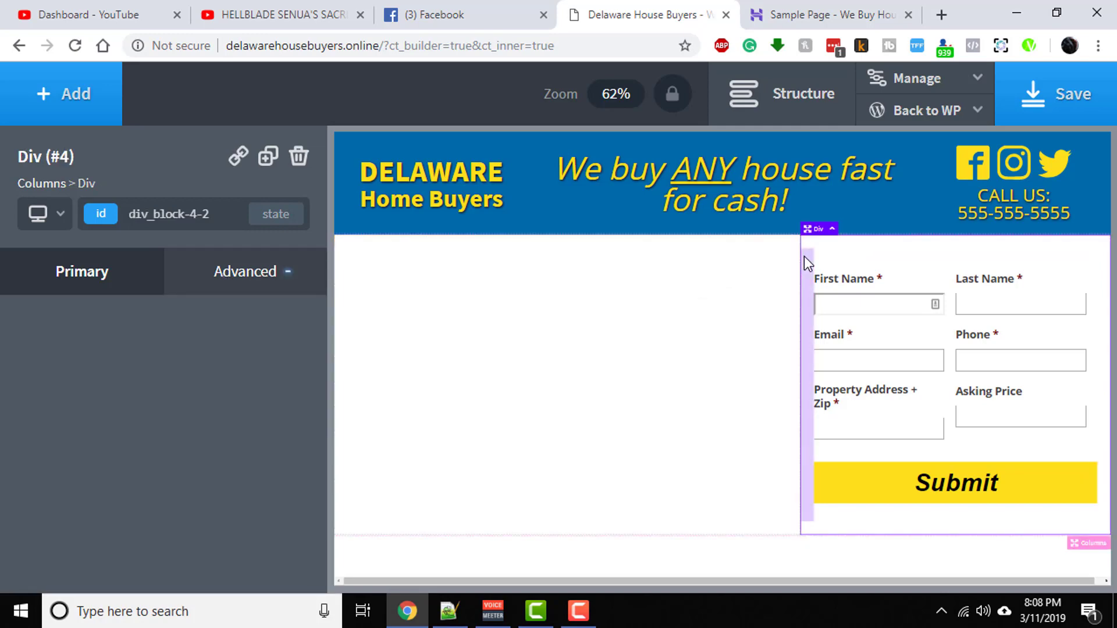
{"action": "left_click", "coordinate": [262, 277]}
{"action": "left_click", "coordinate": [146, 349]}
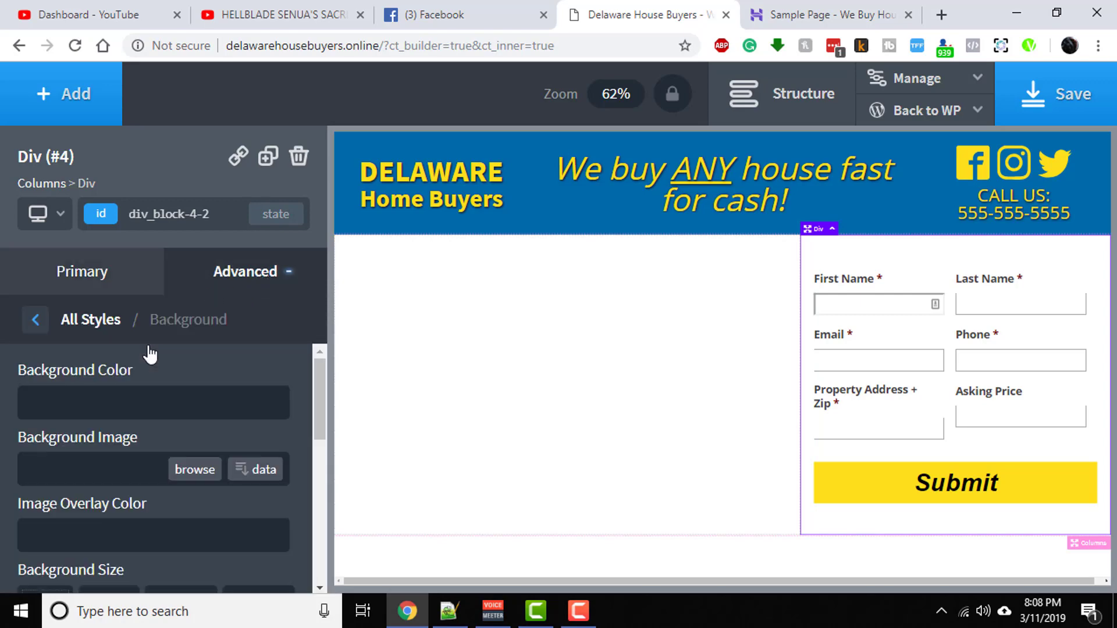
{"action": "left_click", "coordinate": [35, 402]}
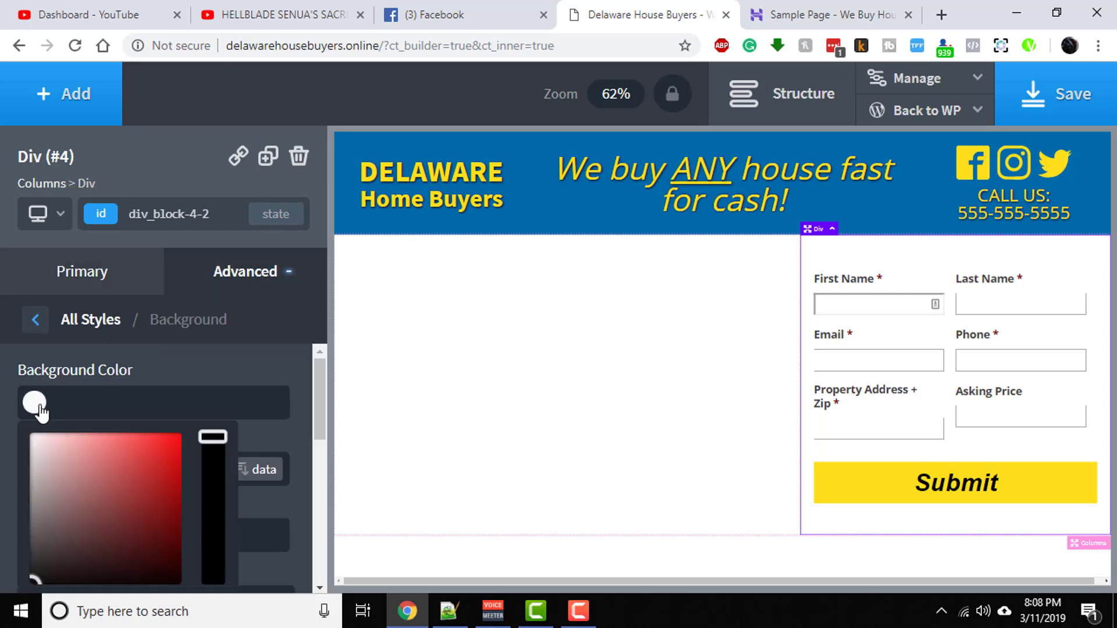
{"action": "scroll", "coordinate": [57, 421], "scroll_direction": "down", "scroll_amount": 3}
{"action": "left_click", "coordinate": [46, 502]}
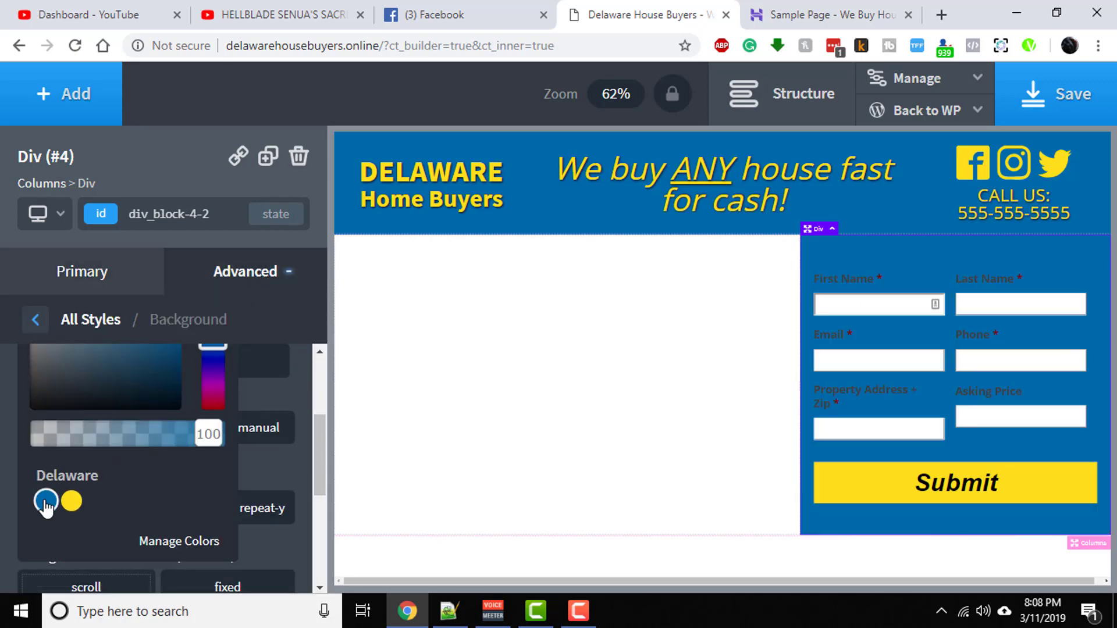
{"action": "left_click", "coordinate": [256, 424]}
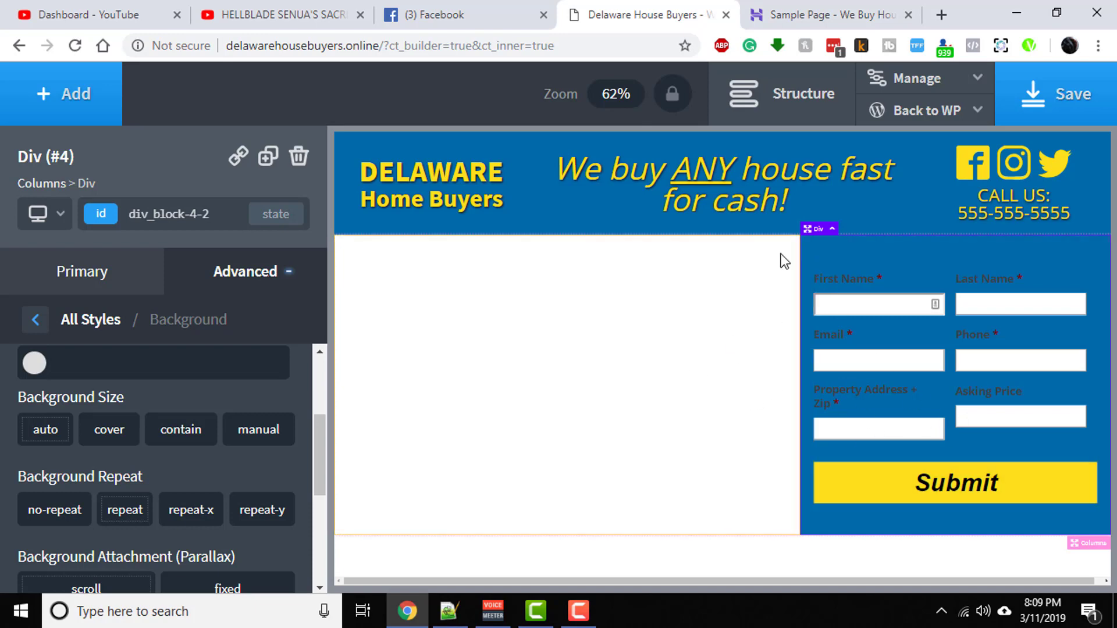
Save the page and reload the live site to check the form column under the header.
{"action": "left_click", "coordinate": [1070, 93]}
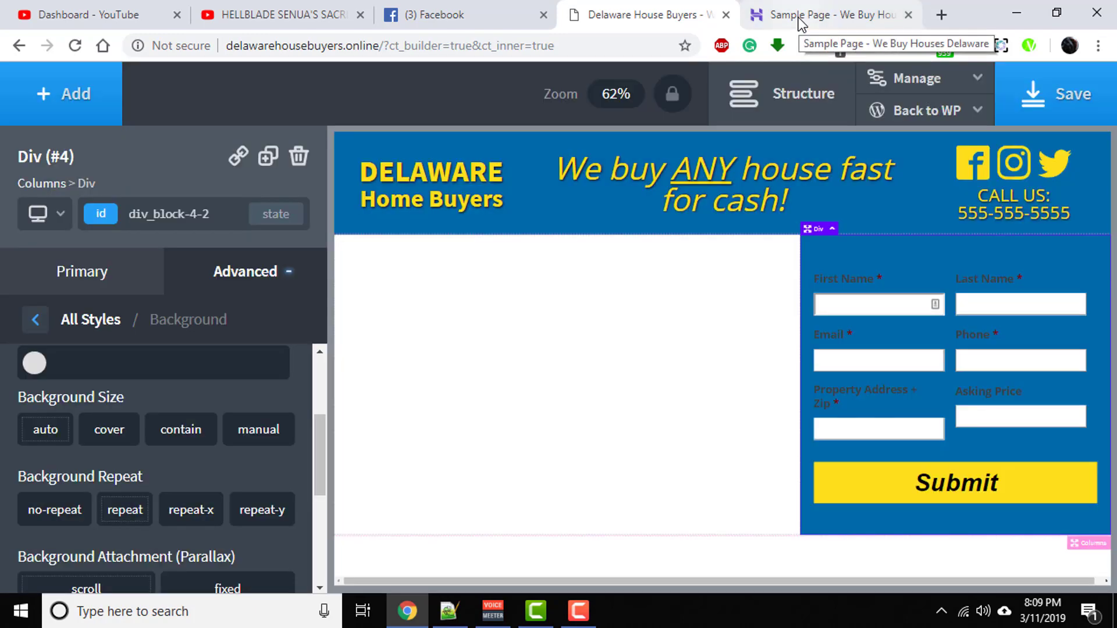
{"action": "left_click", "coordinate": [798, 19]}
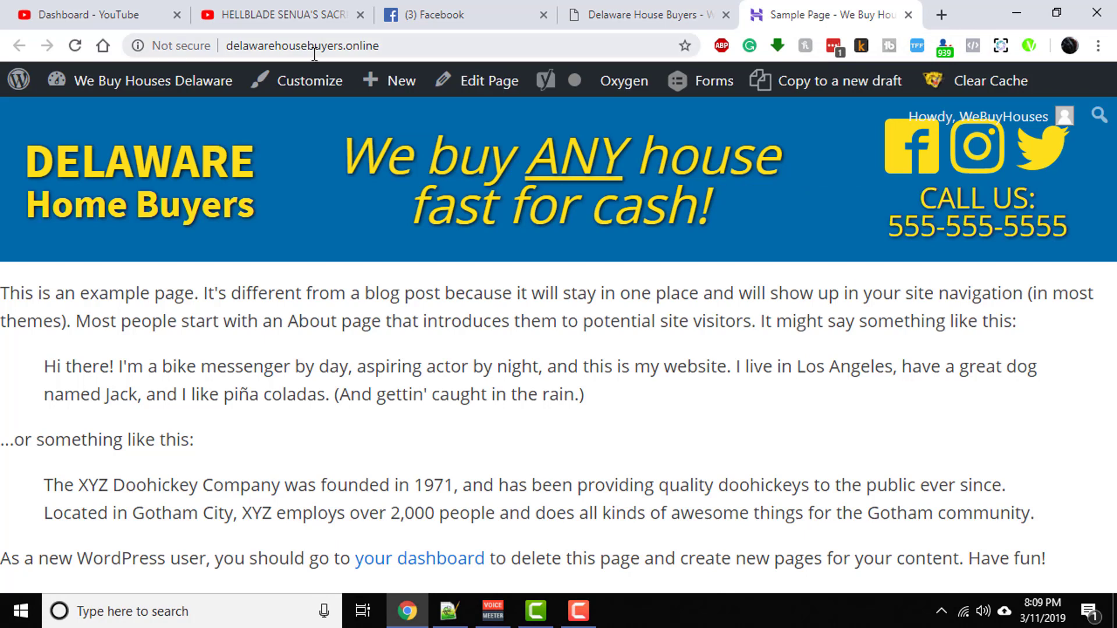
{"action": "left_click", "coordinate": [74, 46]}
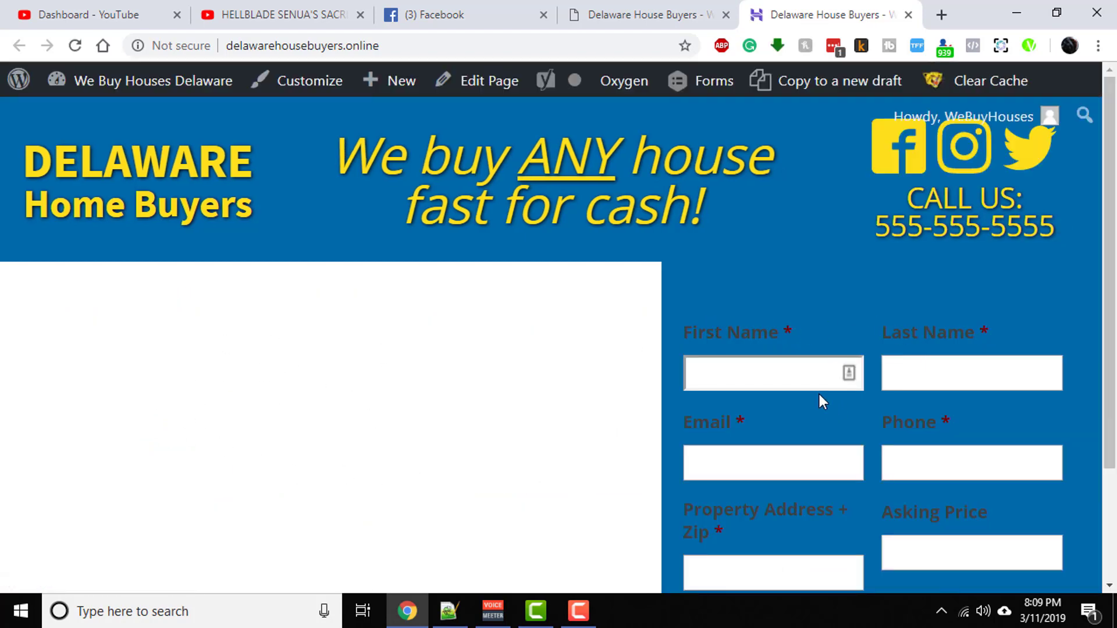
{"action": "scroll", "coordinate": [724, 434], "scroll_direction": "down", "scroll_amount": 2}
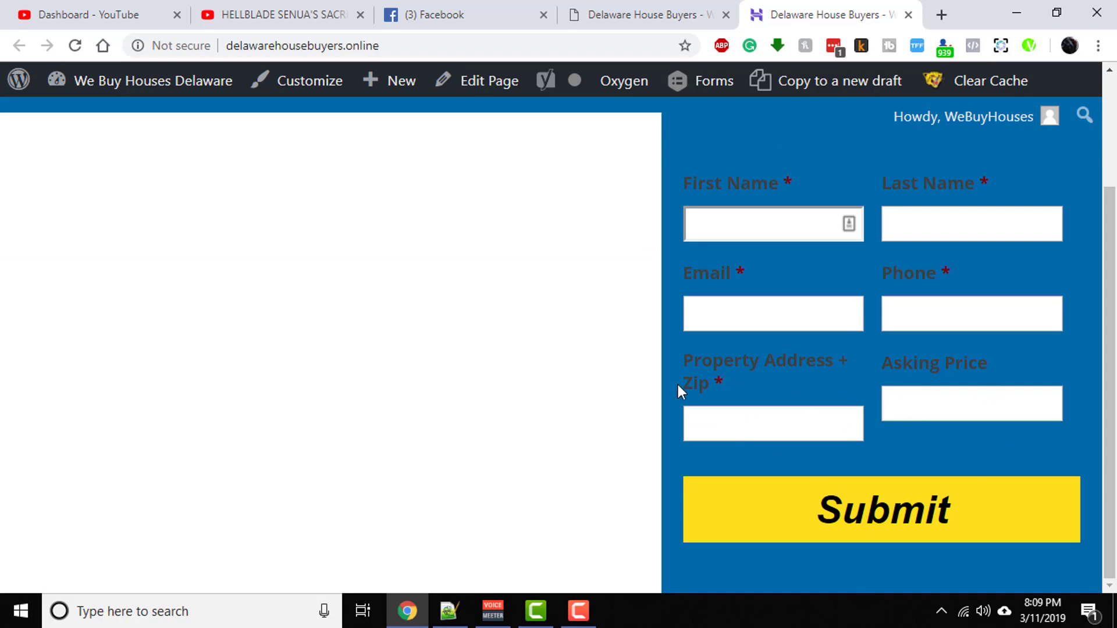
{"action": "scroll", "coordinate": [558, 385], "scroll_direction": "up", "scroll_amount": 2}
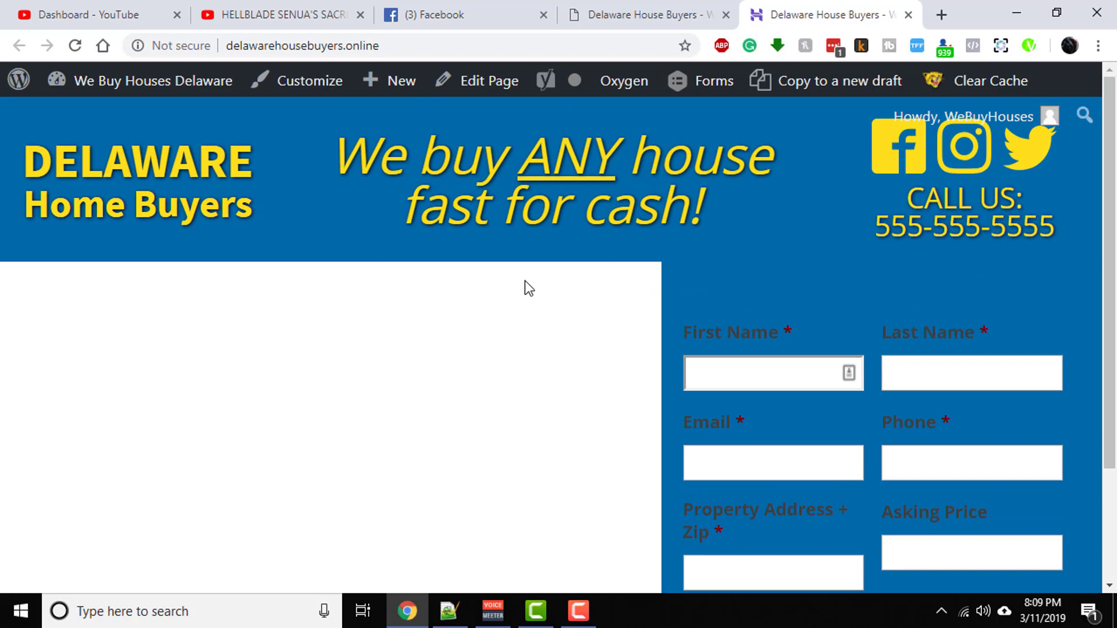
Return to the Oxygen builder and add a heading with a text block beneath it in the empty 60% column.
{"action": "left_click", "coordinate": [605, 16]}
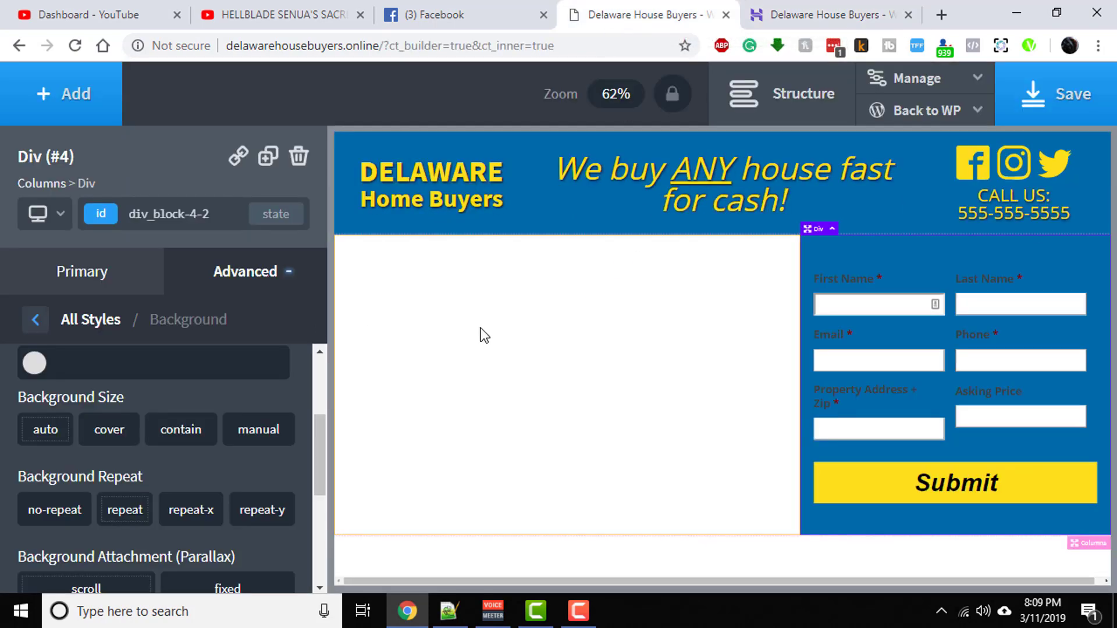
{"action": "left_click", "coordinate": [467, 307]}
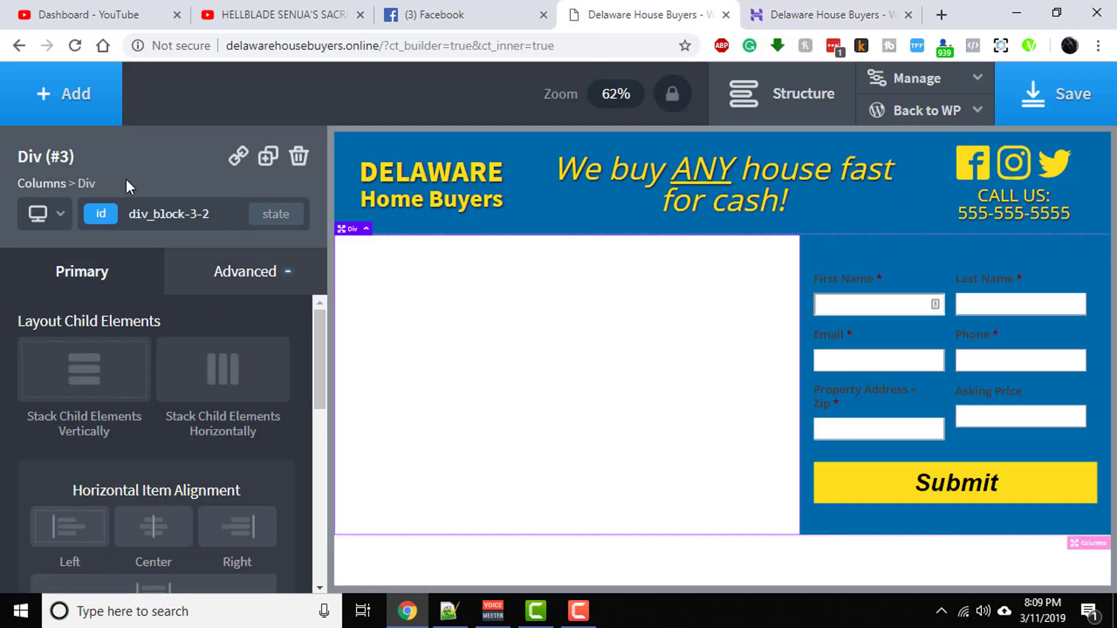
{"action": "left_click", "coordinate": [41, 110]}
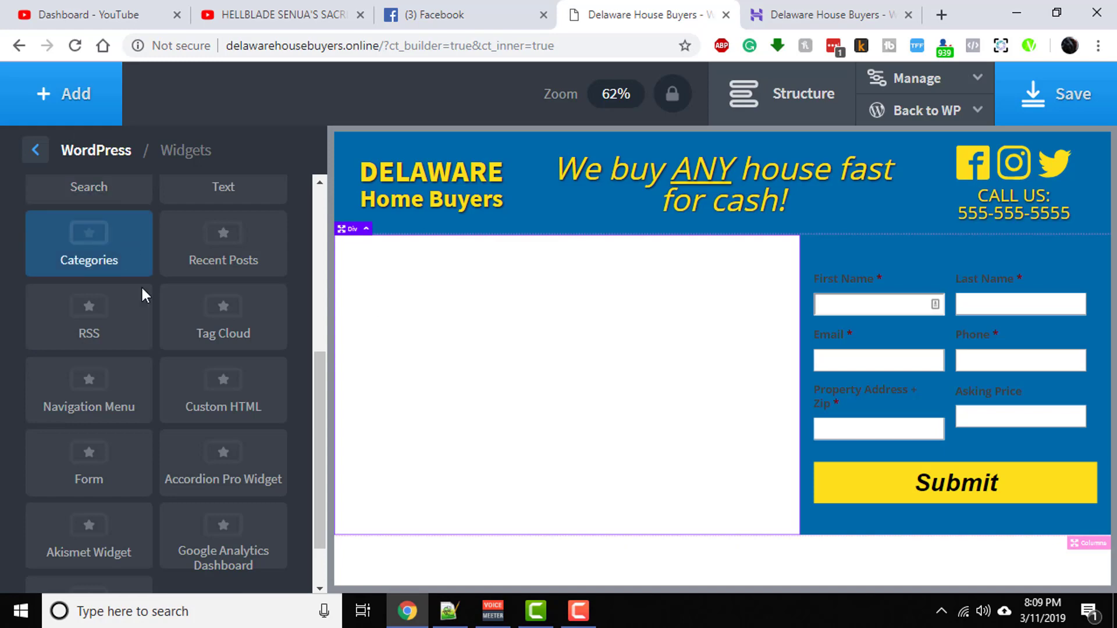
{"action": "scroll", "coordinate": [182, 357], "scroll_direction": "up", "scroll_amount": 5}
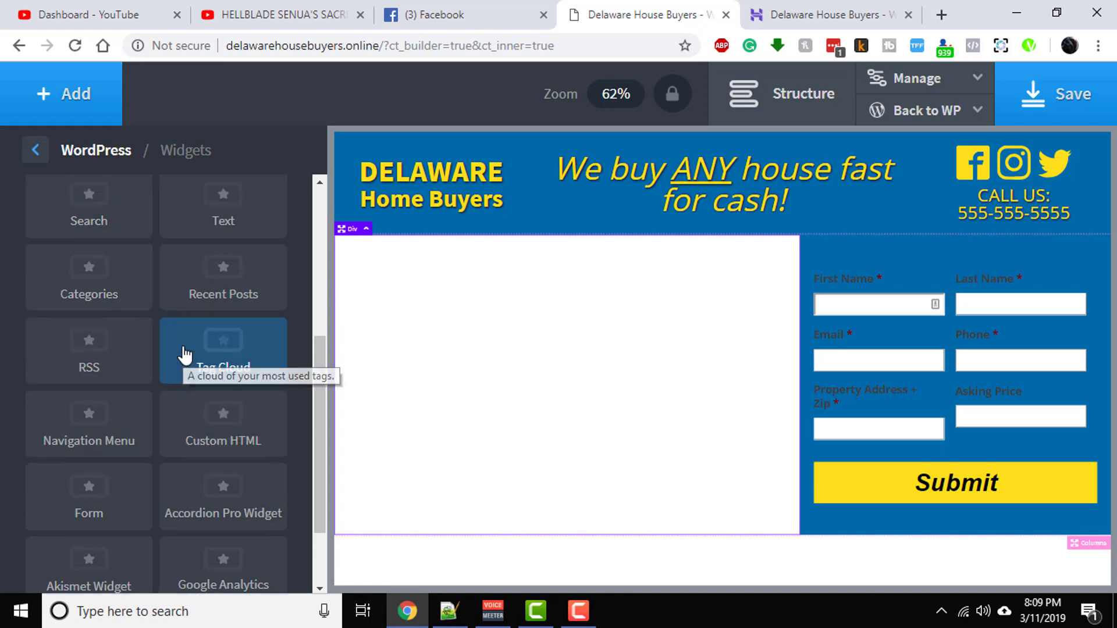
{"action": "left_click", "coordinate": [29, 153]}
{"action": "left_click", "coordinate": [75, 164]}
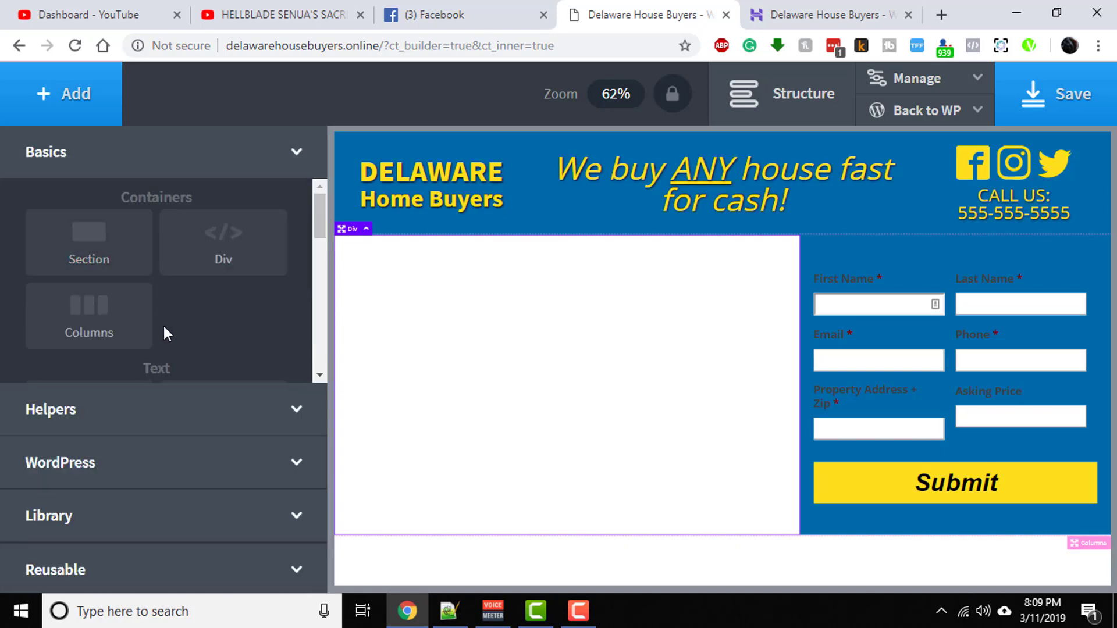
{"action": "scroll", "coordinate": [163, 323], "scroll_direction": "down", "scroll_amount": 3}
{"action": "left_click", "coordinate": [88, 235]}
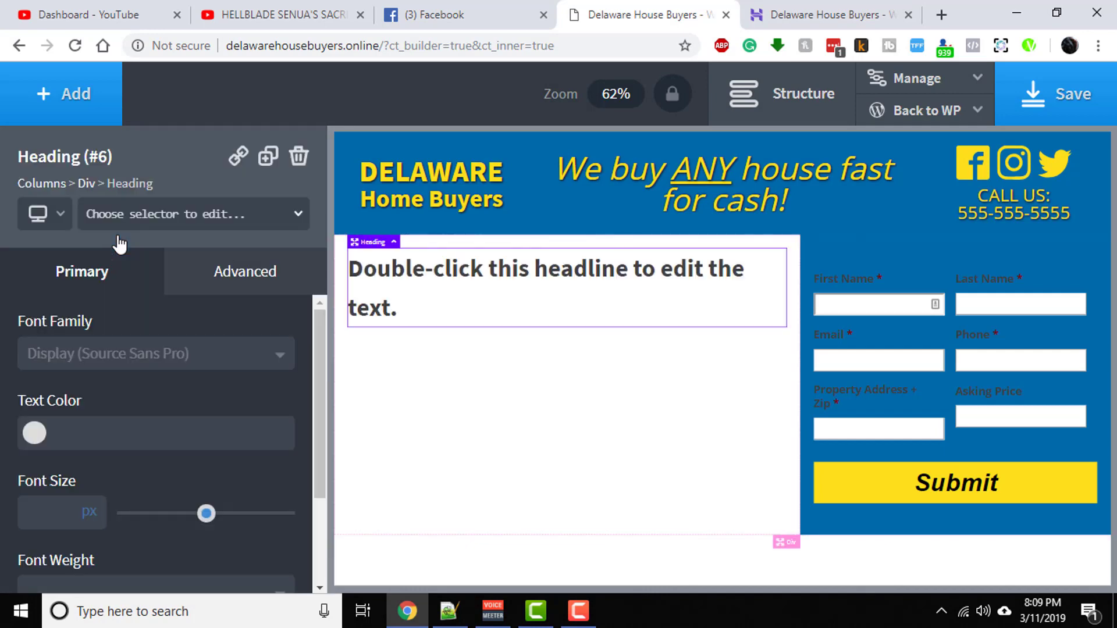
{"action": "left_click", "coordinate": [62, 112]}
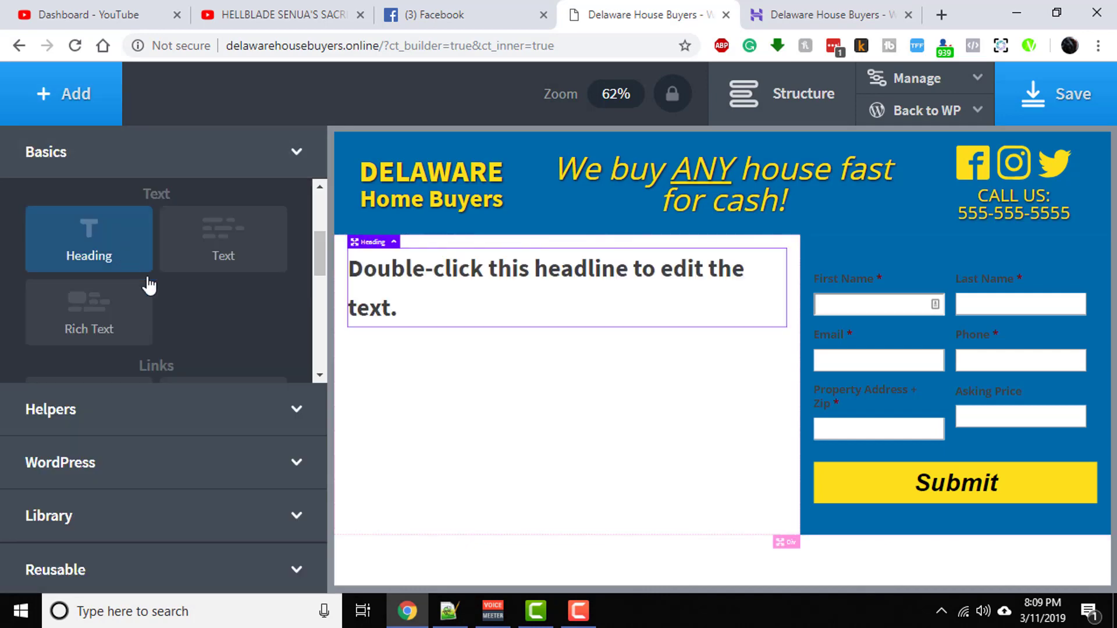
{"action": "left_click", "coordinate": [234, 240]}
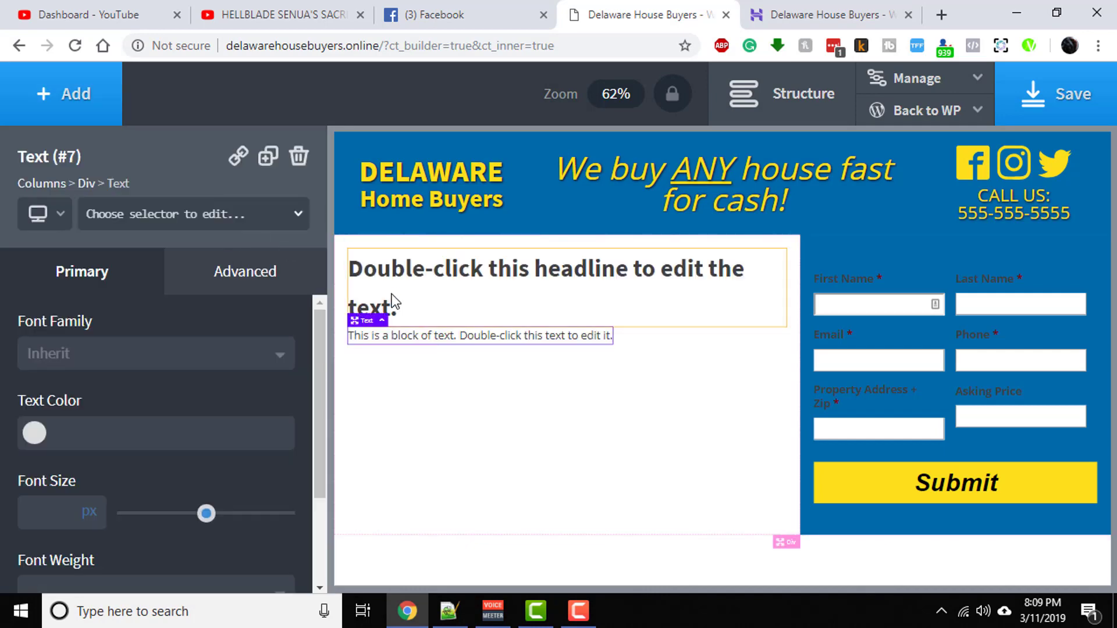
Set the new heading's background color to the blue from the Delaware color set.
{"action": "left_click", "coordinate": [426, 289]}
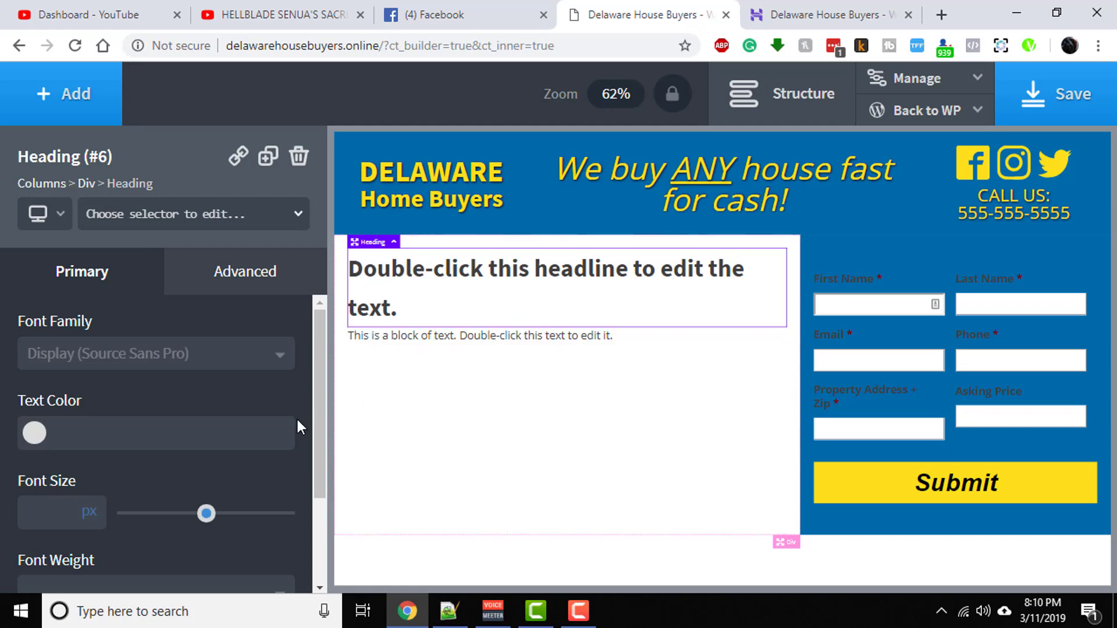
{"action": "scroll", "coordinate": [296, 417], "scroll_direction": "down", "scroll_amount": 2}
{"action": "scroll", "coordinate": [296, 418], "scroll_direction": "up", "scroll_amount": 2}
{"action": "left_click", "coordinate": [239, 288]}
{"action": "scroll", "coordinate": [175, 378], "scroll_direction": "up", "scroll_amount": 3}
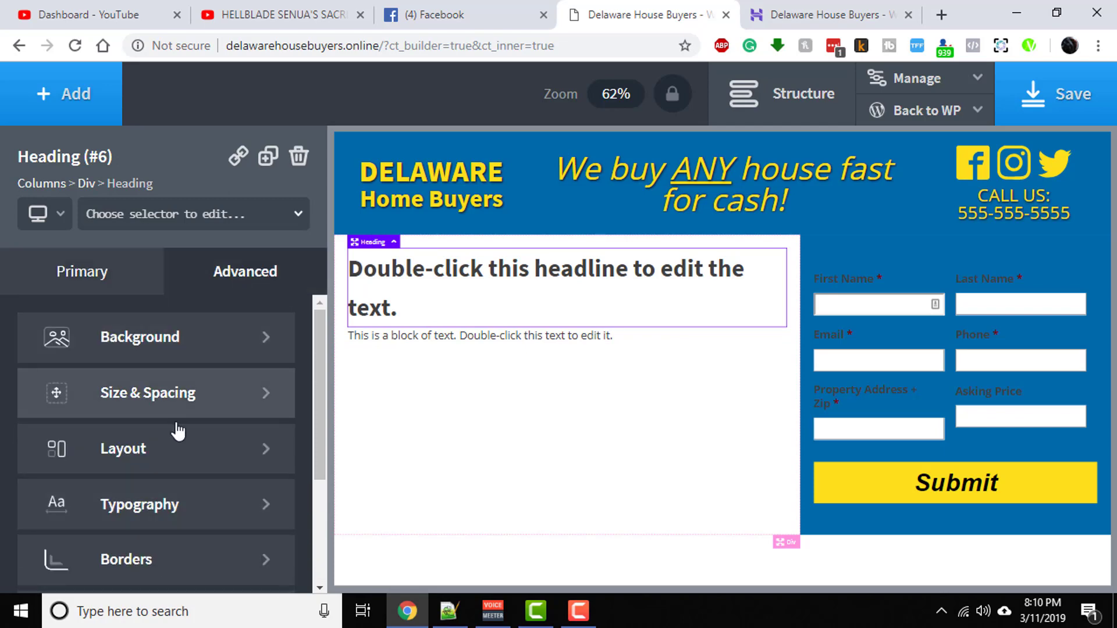
{"action": "left_click", "coordinate": [182, 337]}
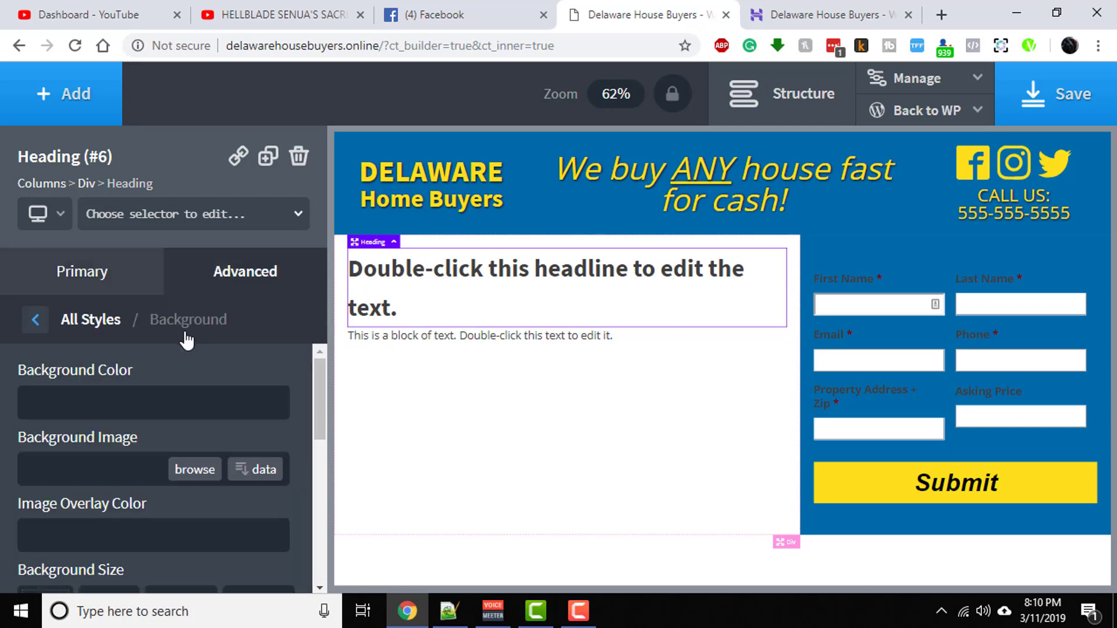
{"action": "left_click", "coordinate": [35, 402]}
{"action": "scroll", "coordinate": [138, 453], "scroll_direction": "down", "scroll_amount": 3}
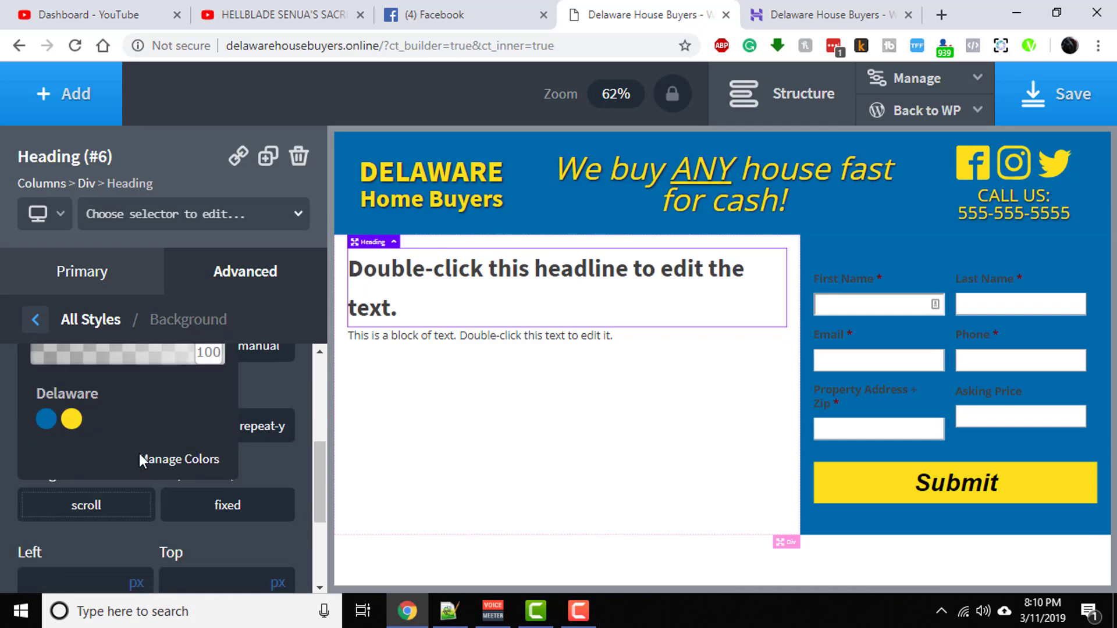
{"action": "left_click", "coordinate": [47, 414]}
Set the heading's text color to the Delaware yellow in its typography settings.
{"action": "left_click", "coordinate": [183, 275]}
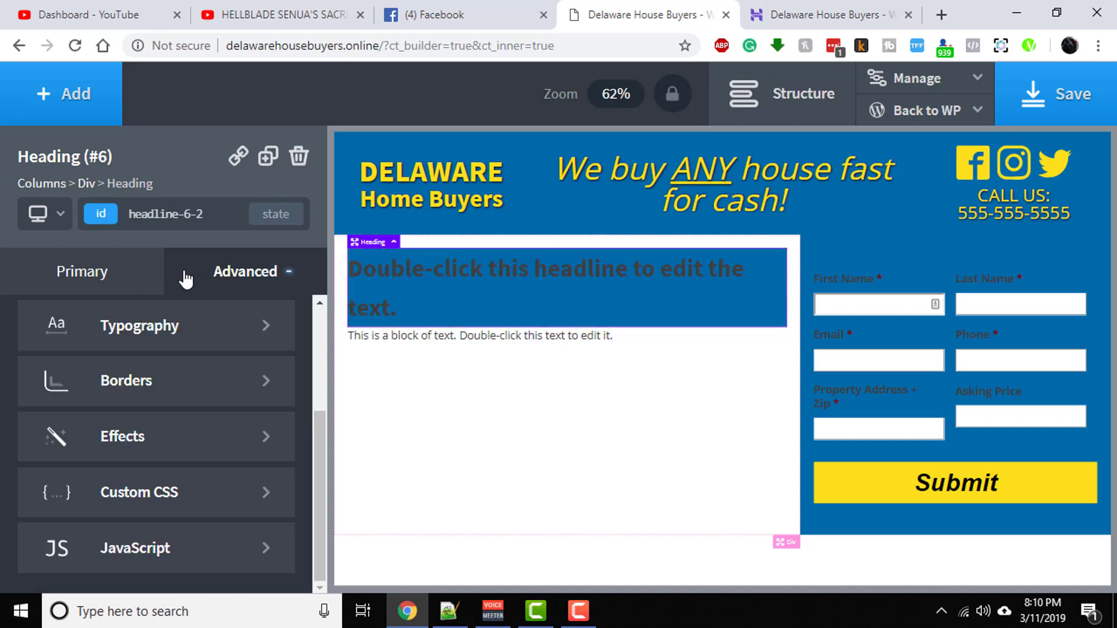
{"action": "left_click", "coordinate": [184, 329]}
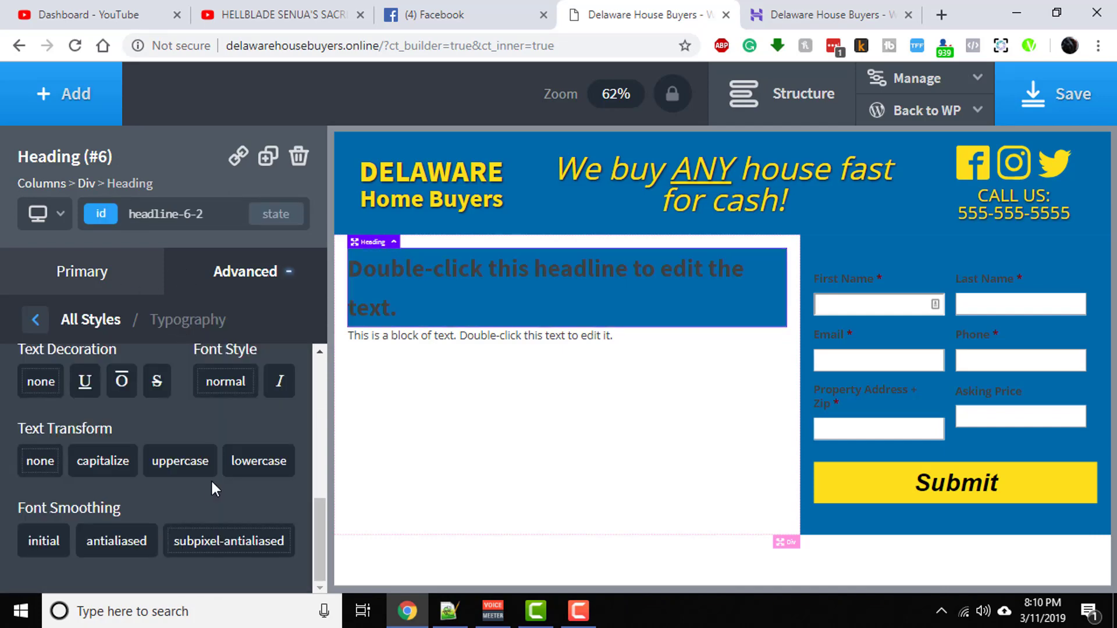
{"action": "scroll", "coordinate": [208, 479], "scroll_direction": "up", "scroll_amount": 5}
{"action": "scroll", "coordinate": [209, 487], "scroll_direction": "down", "scroll_amount": 1}
{"action": "scroll", "coordinate": [174, 483], "scroll_direction": "up", "scroll_amount": 3}
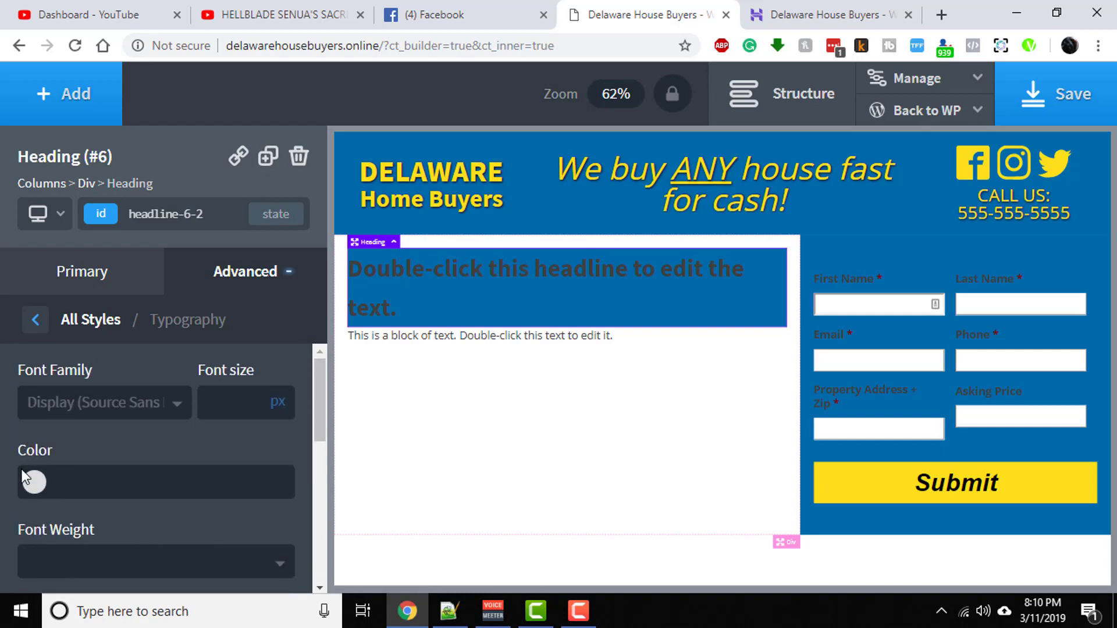
{"action": "left_click", "coordinate": [35, 481]}
{"action": "scroll", "coordinate": [153, 469], "scroll_direction": "down", "scroll_amount": 3}
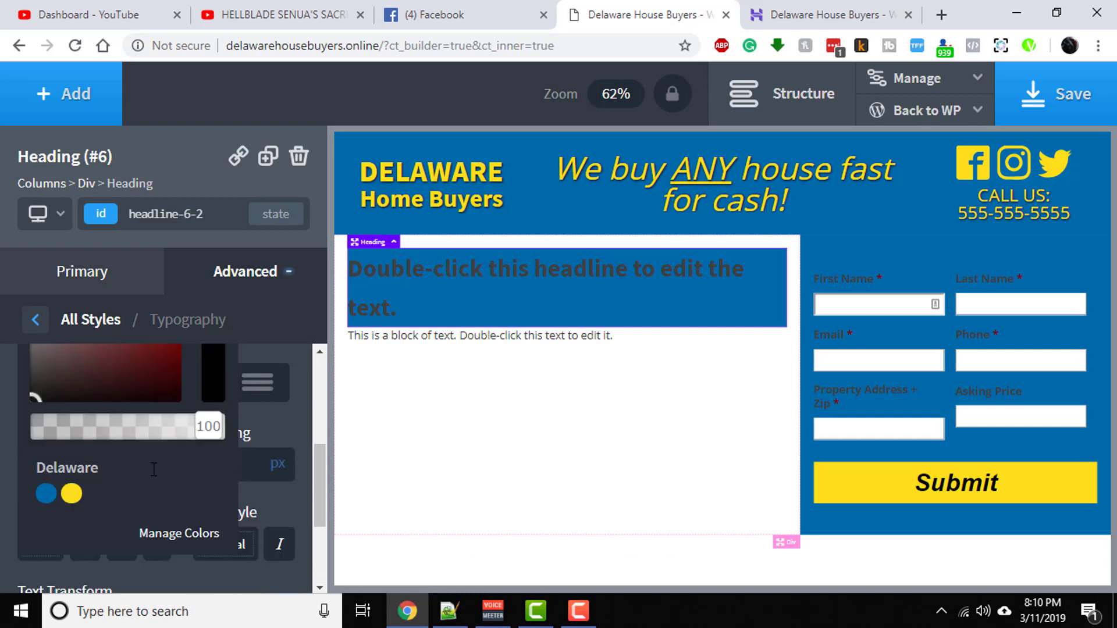
{"action": "left_click", "coordinate": [70, 496]}
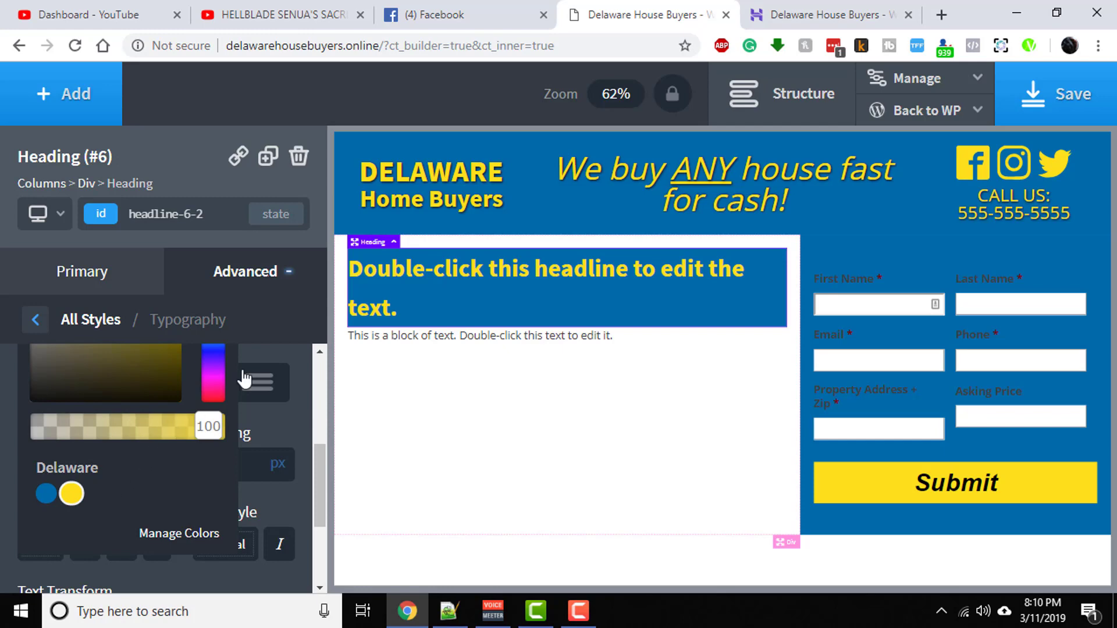
{"action": "left_click", "coordinate": [295, 410]}
Center-align the heading's text.
{"action": "scroll", "coordinate": [261, 432], "scroll_direction": "down", "scroll_amount": 4}
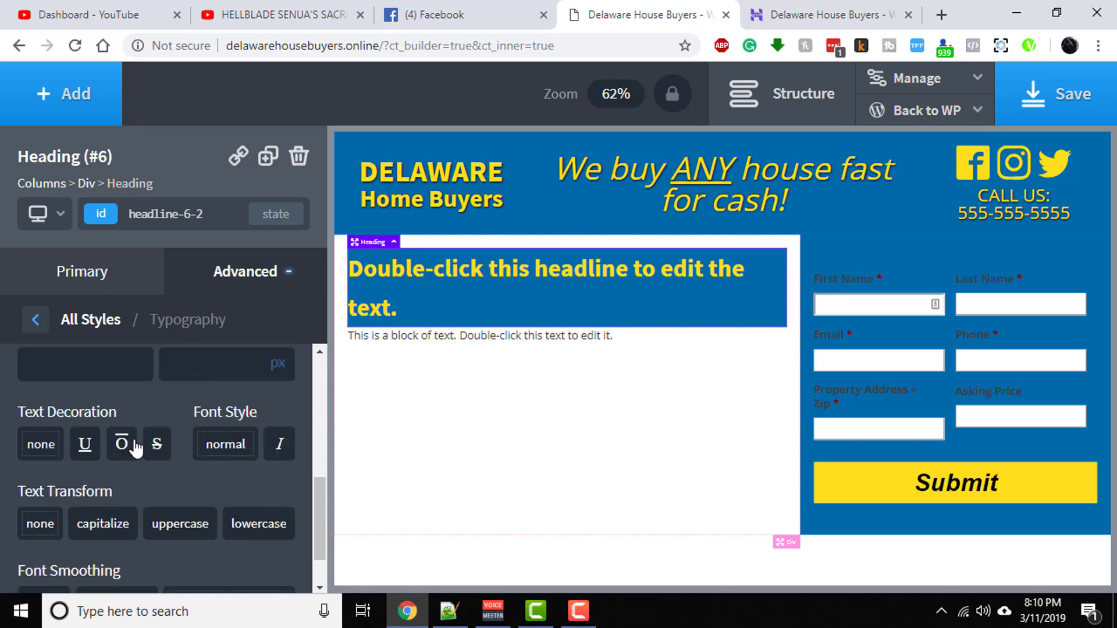
{"action": "scroll", "coordinate": [128, 439], "scroll_direction": "up", "scroll_amount": 3}
{"action": "scroll", "coordinate": [128, 439], "scroll_direction": "up", "scroll_amount": 3}
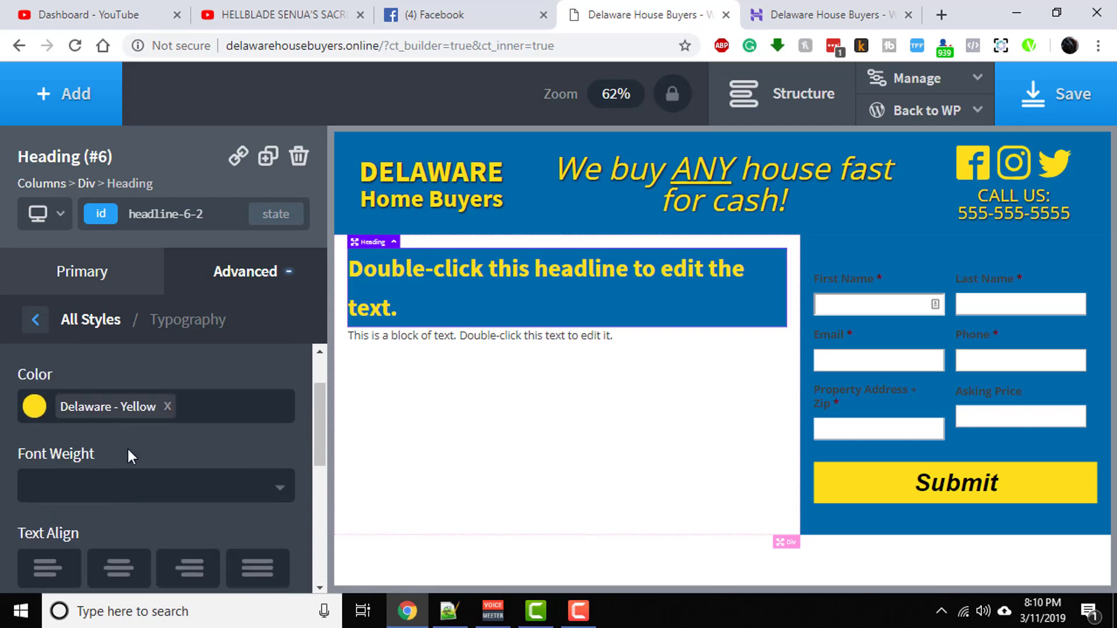
{"action": "scroll", "coordinate": [128, 454], "scroll_direction": "down", "scroll_amount": 3}
{"action": "left_click", "coordinate": [122, 406]}
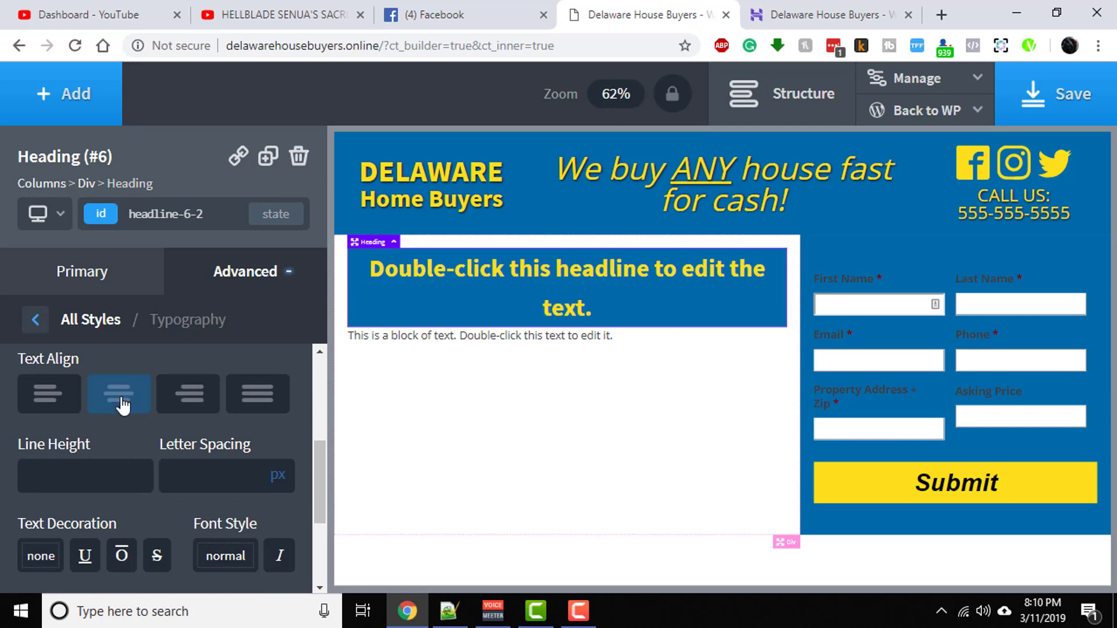
Set the heading's padding to 10 px on all four sides.
{"action": "left_click", "coordinate": [231, 284]}
{"action": "scroll", "coordinate": [158, 385], "scroll_direction": "up", "scroll_amount": 3}
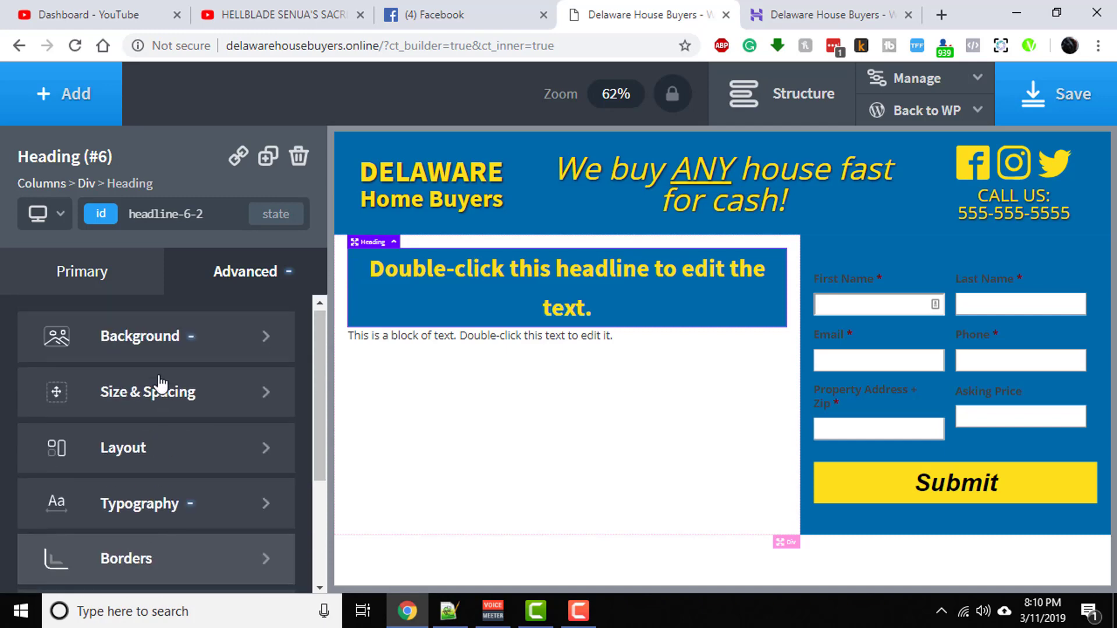
{"action": "left_click", "coordinate": [163, 400]}
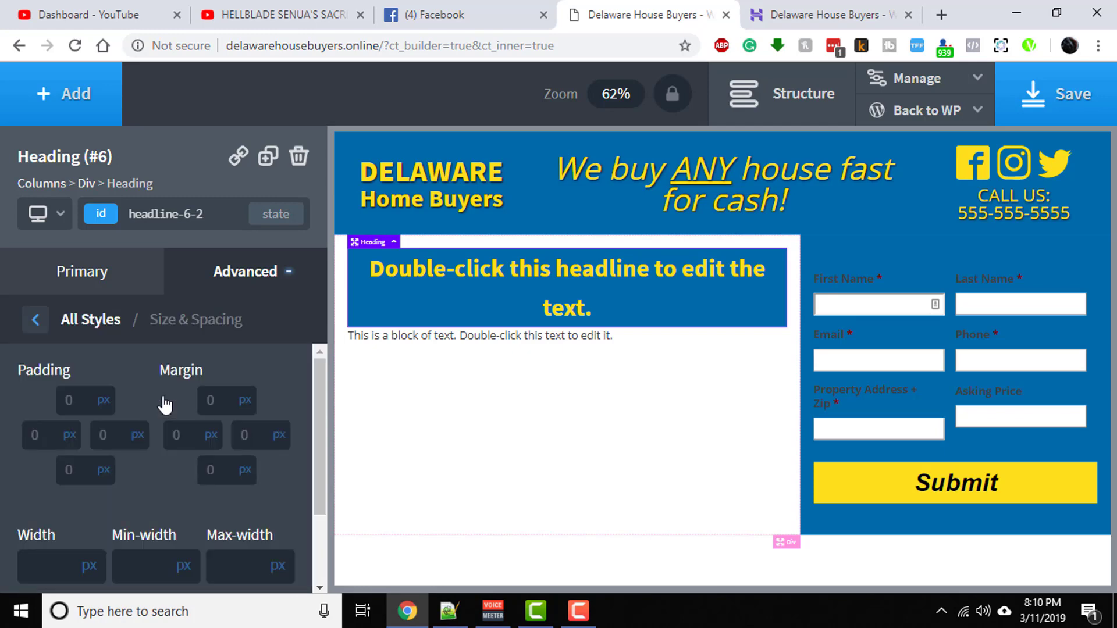
{"action": "left_click", "coordinate": [85, 404]}
{"action": "type", "text": "10"}
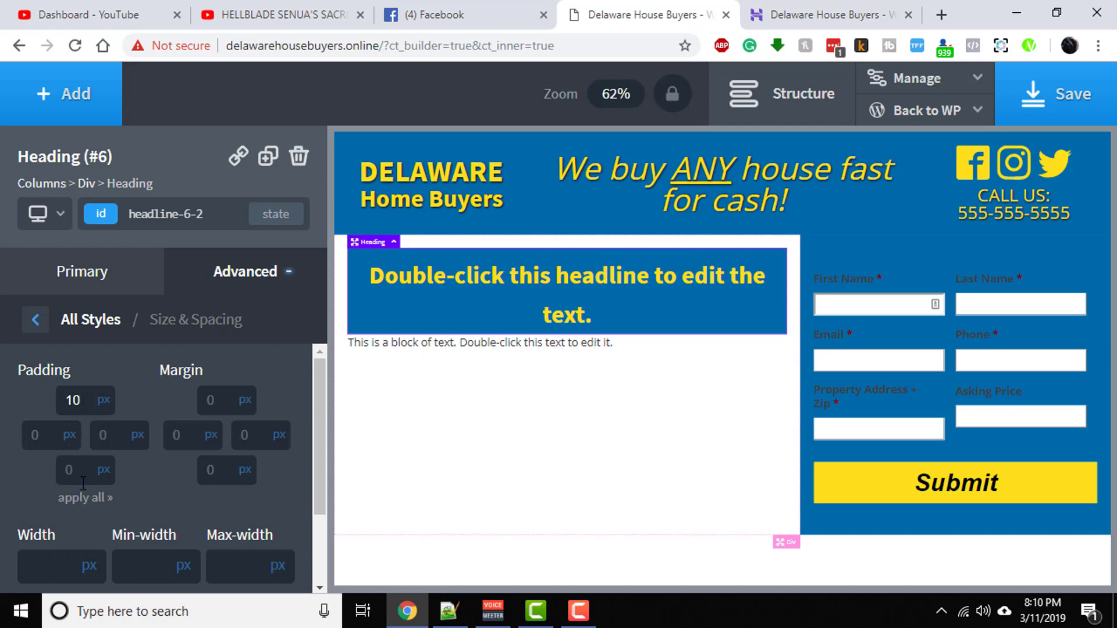
{"action": "left_click", "coordinate": [87, 498]}
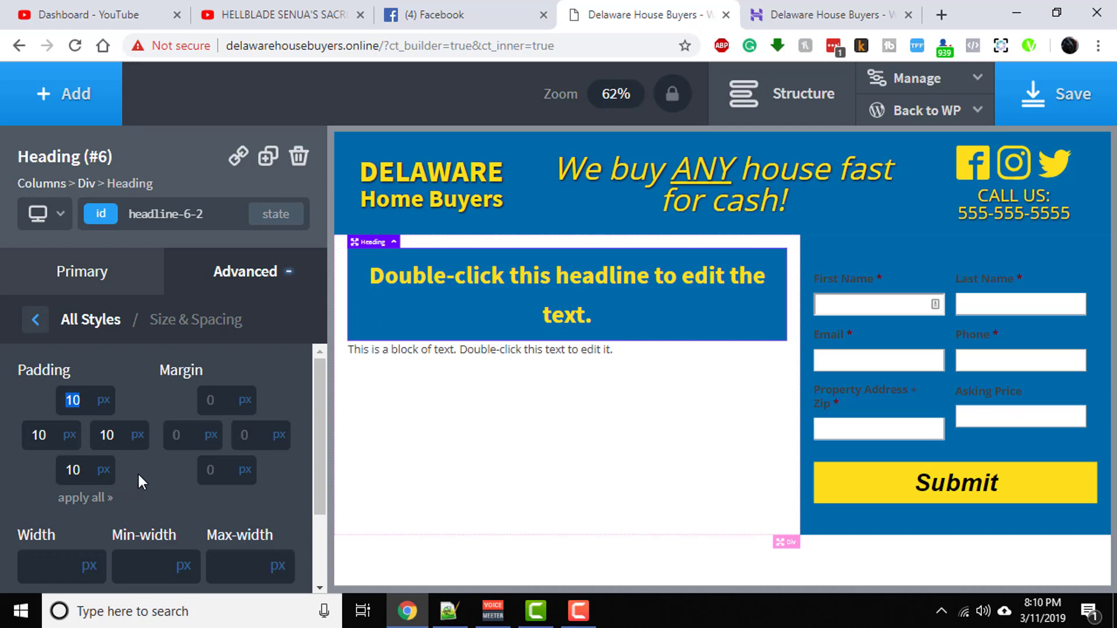
Set the heading's line height to 1.
{"action": "scroll", "coordinate": [156, 472], "scroll_direction": "down", "scroll_amount": 2}
{"action": "scroll", "coordinate": [156, 470], "scroll_direction": "up", "scroll_amount": 2}
{"action": "scroll", "coordinate": [75, 537], "scroll_direction": "down", "scroll_amount": 2}
{"action": "scroll", "coordinate": [87, 506], "scroll_direction": "up", "scroll_amount": 2}
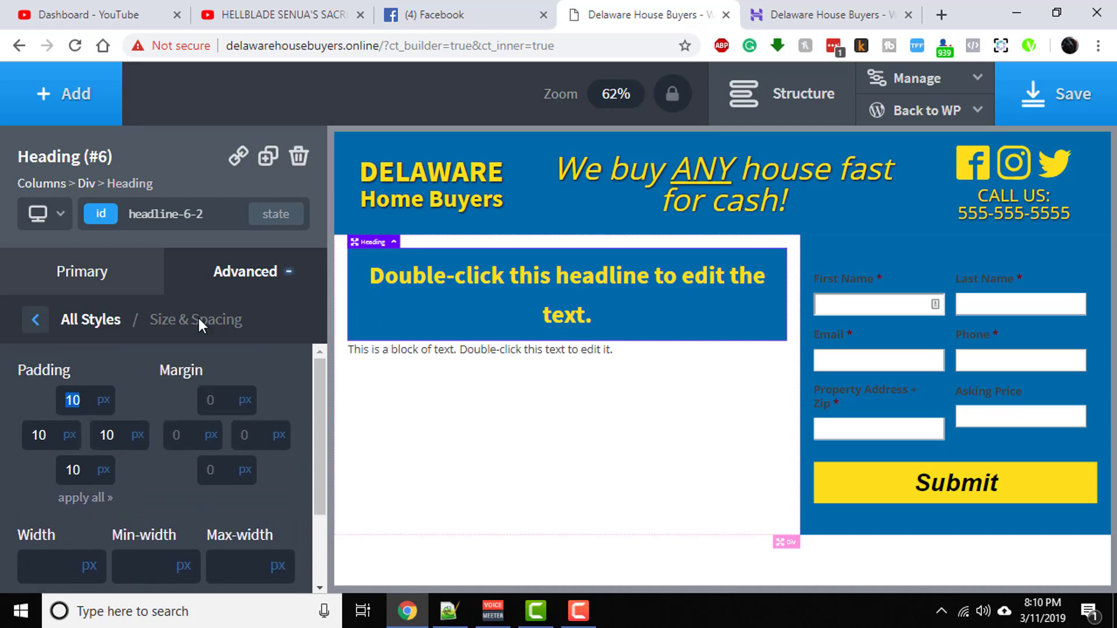
{"action": "left_click", "coordinate": [202, 287]}
{"action": "left_click", "coordinate": [148, 496]}
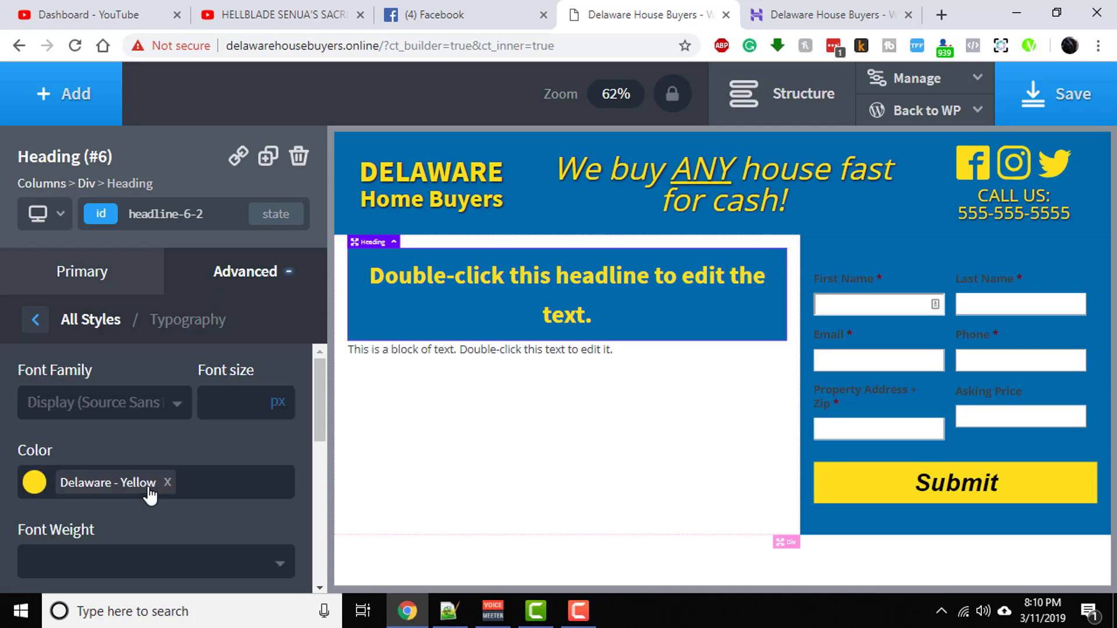
{"action": "scroll", "coordinate": [149, 495], "scroll_direction": "down", "scroll_amount": 5}
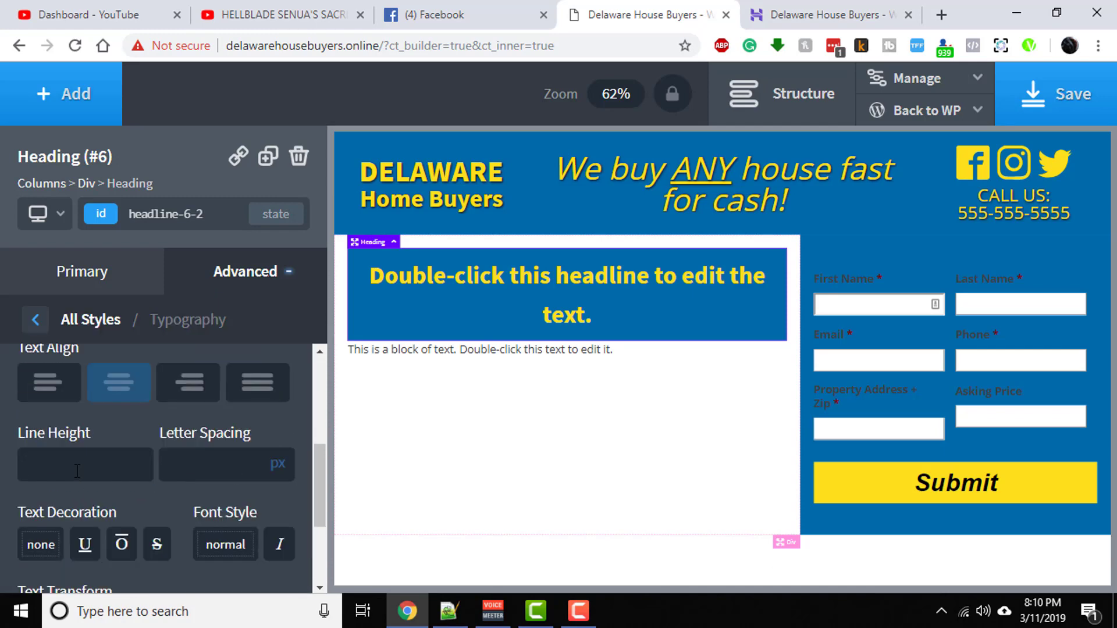
{"action": "type", "text": "1"}
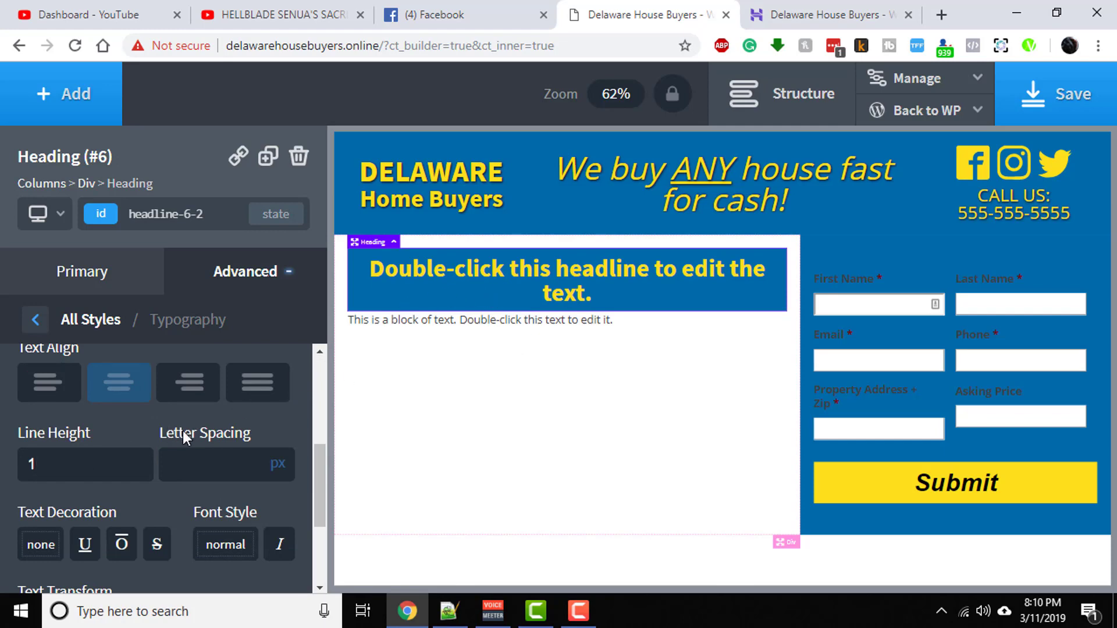
Set the heading's width to 100%.
{"action": "scroll", "coordinate": [93, 414], "scroll_direction": "up", "scroll_amount": 5}
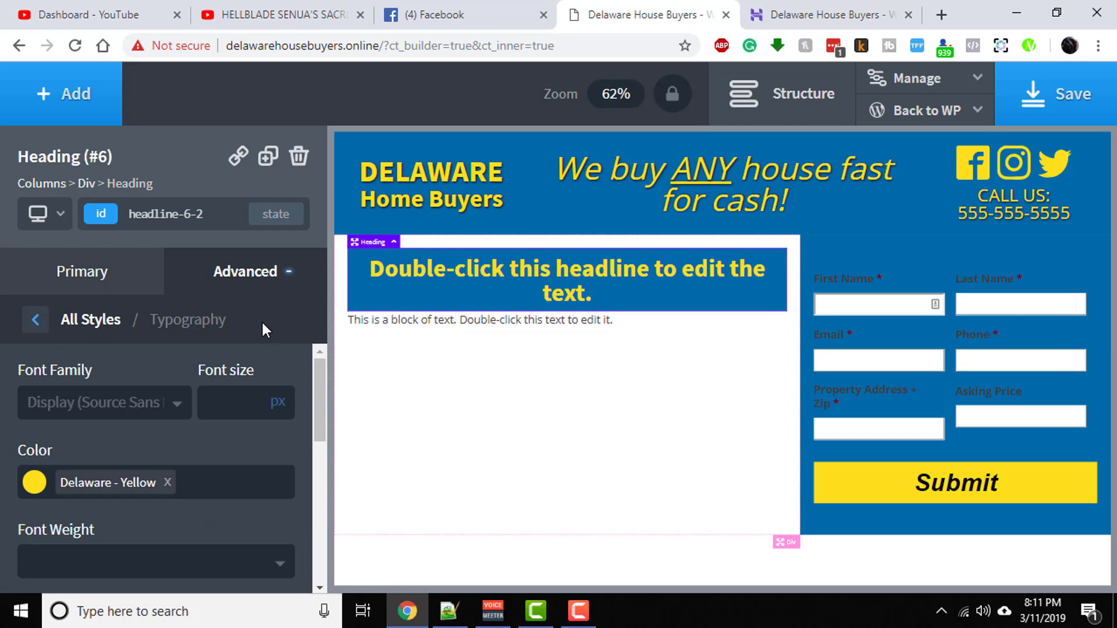
{"action": "left_click", "coordinate": [244, 273]}
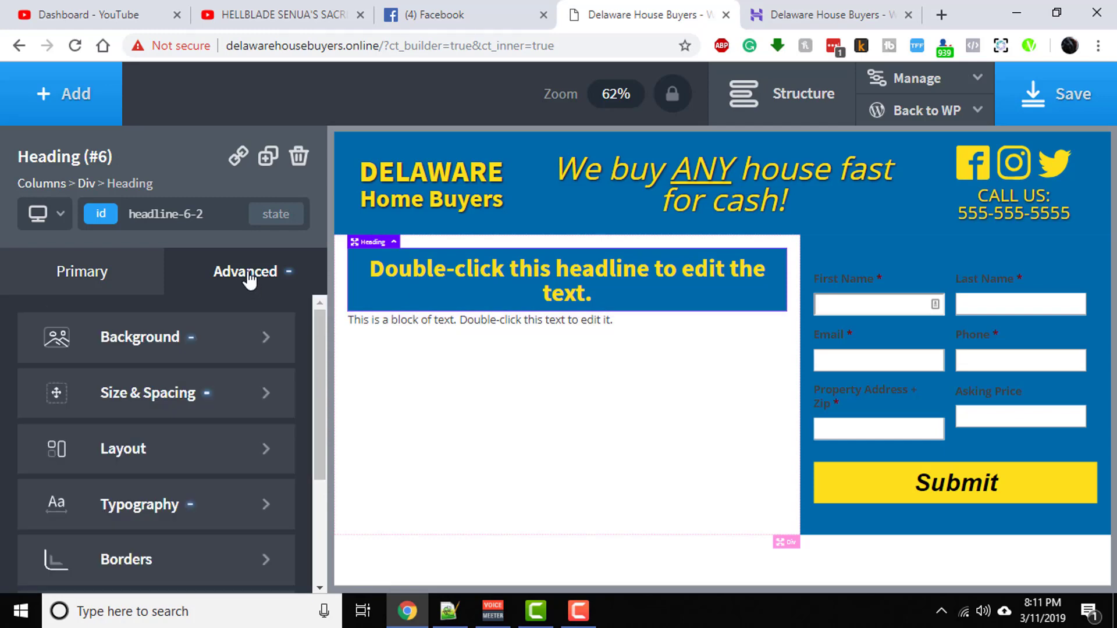
{"action": "left_click", "coordinate": [201, 391]}
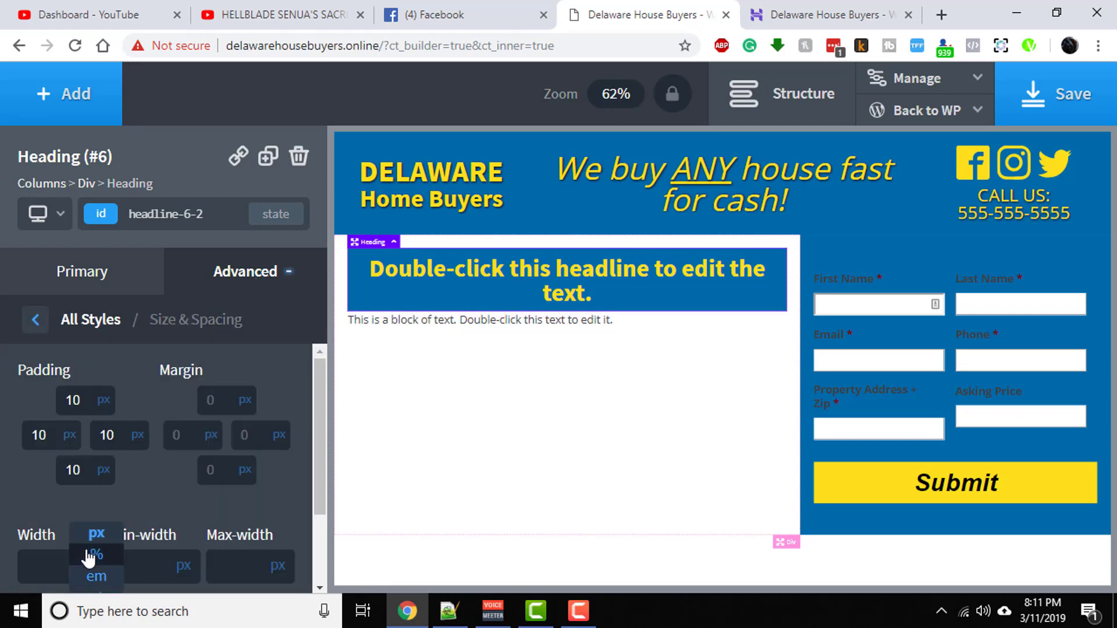
{"action": "left_click", "coordinate": [91, 556]}
{"action": "left_click", "coordinate": [70, 559]}
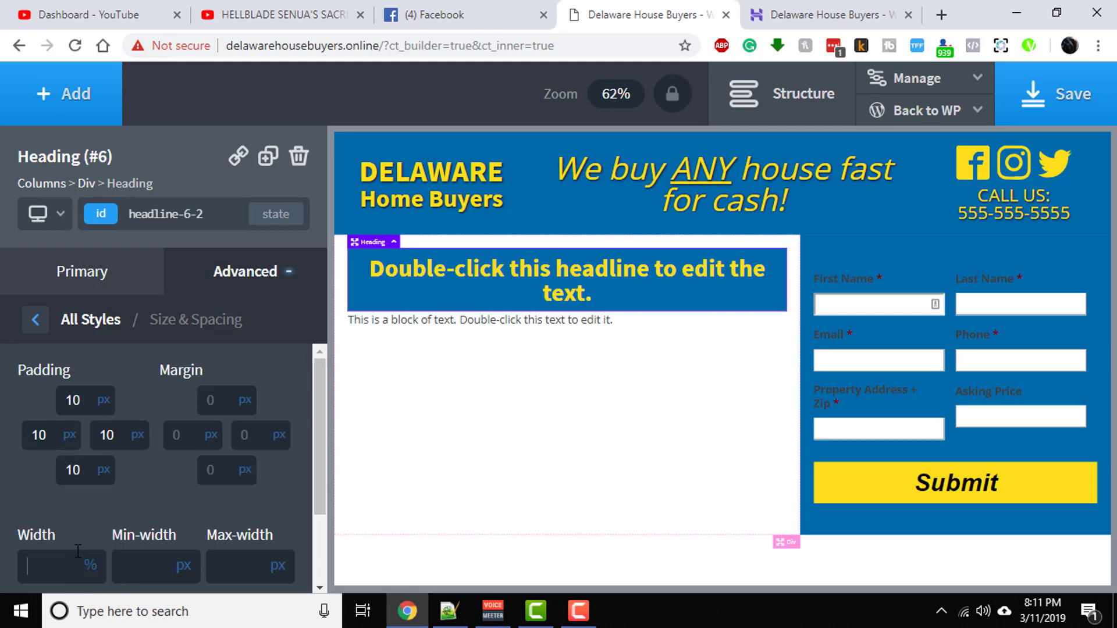
{"action": "type", "text": "100"}
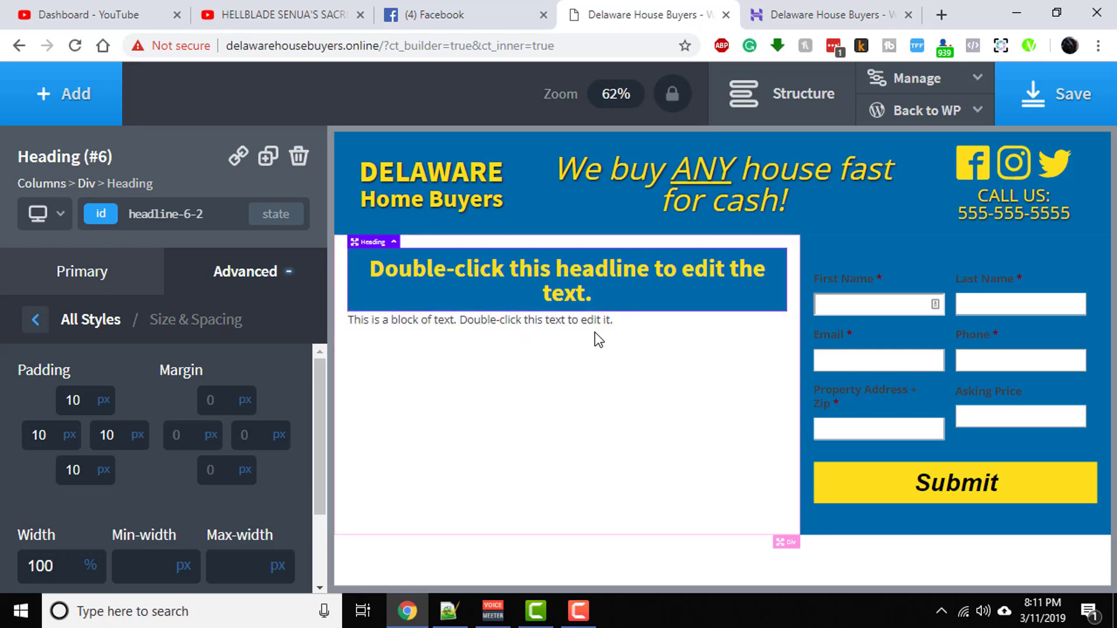
Set the font size of the text block below the heading to 20 px.
{"action": "left_click", "coordinate": [402, 326]}
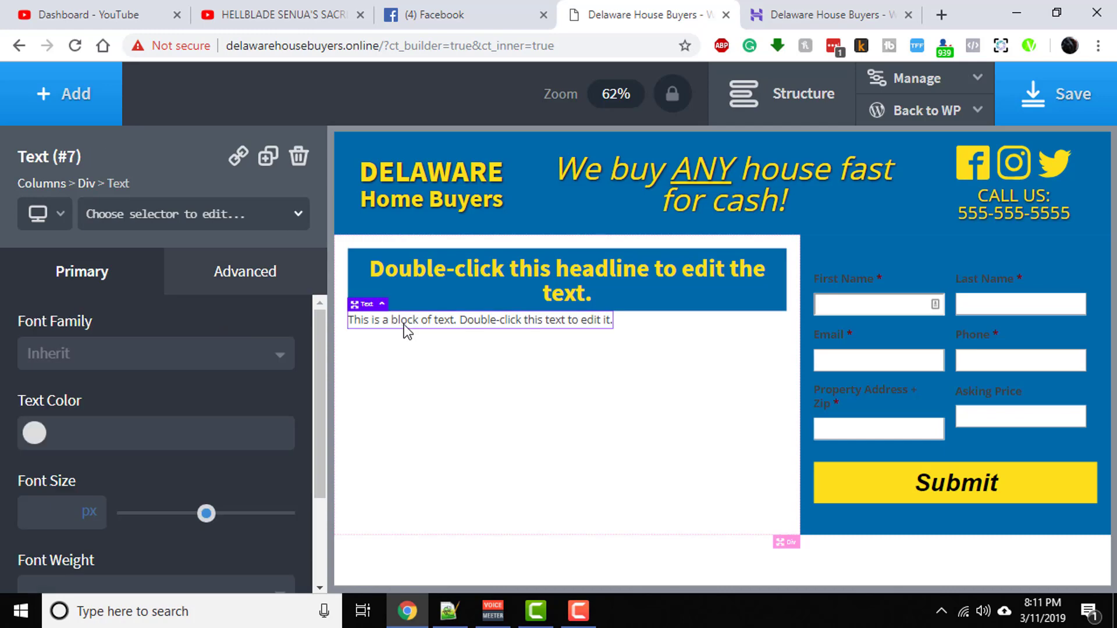
{"action": "left_click", "coordinate": [45, 511]}
{"action": "type", "text": "20"}
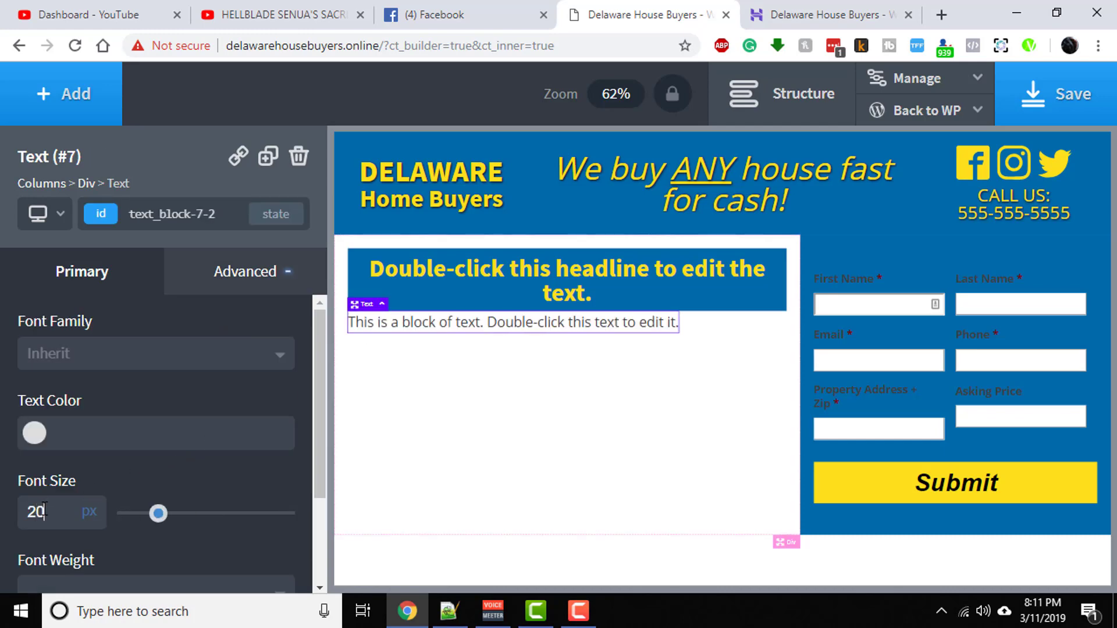
Set the width of the text block below the heading to 100%.
{"action": "left_click", "coordinate": [267, 293]}
{"action": "left_click", "coordinate": [212, 386]}
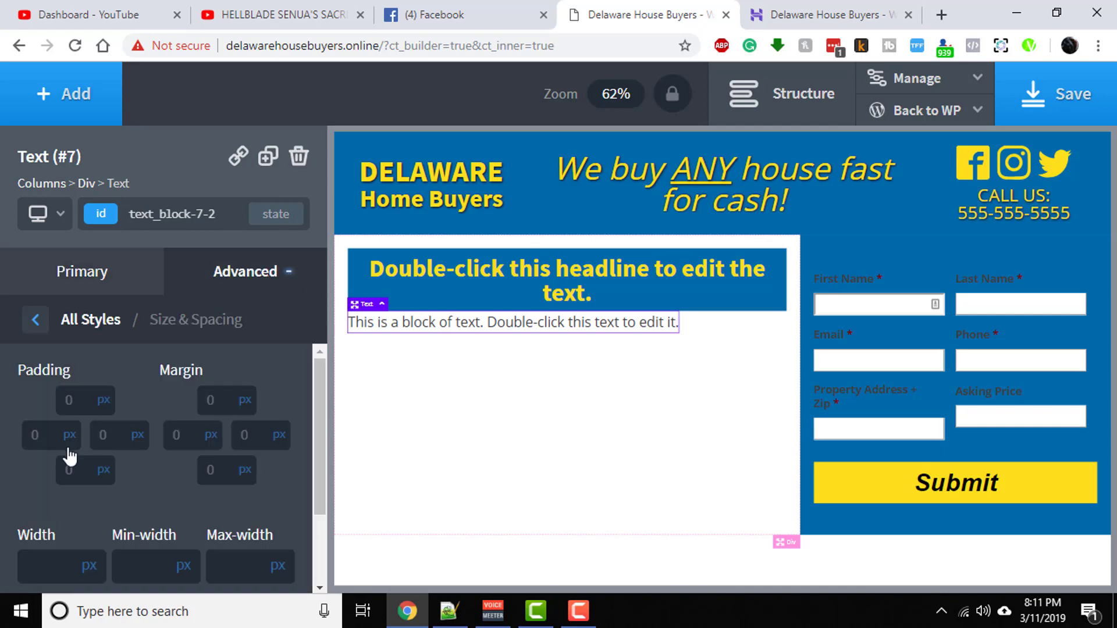
{"action": "left_click", "coordinate": [82, 575]}
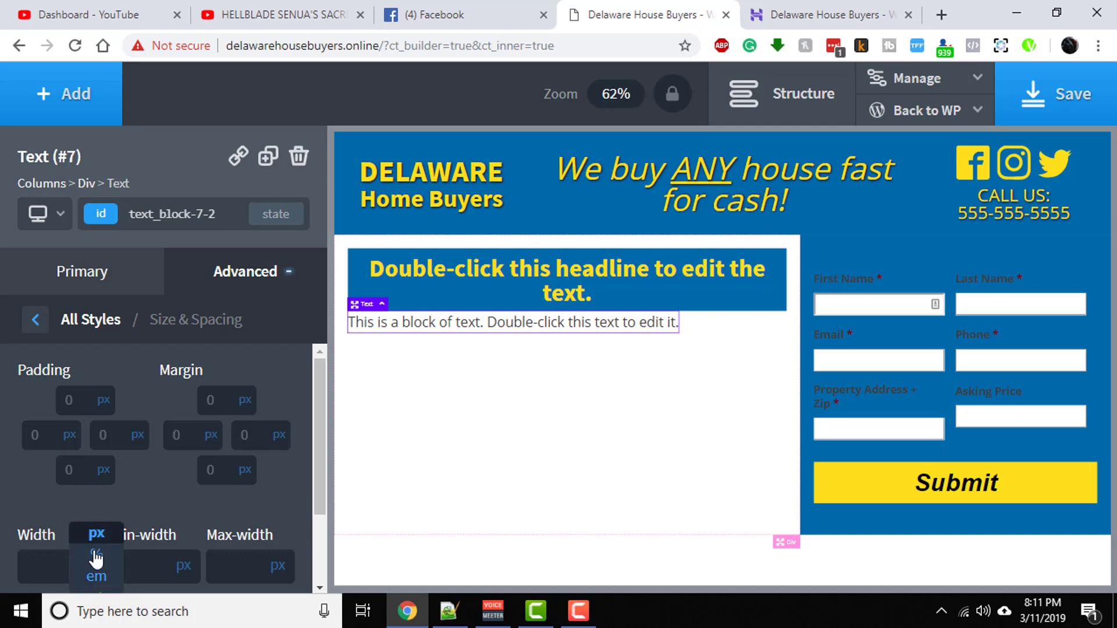
{"action": "left_click", "coordinate": [87, 554]}
{"action": "left_click", "coordinate": [50, 561]}
{"action": "type", "text": "100"}
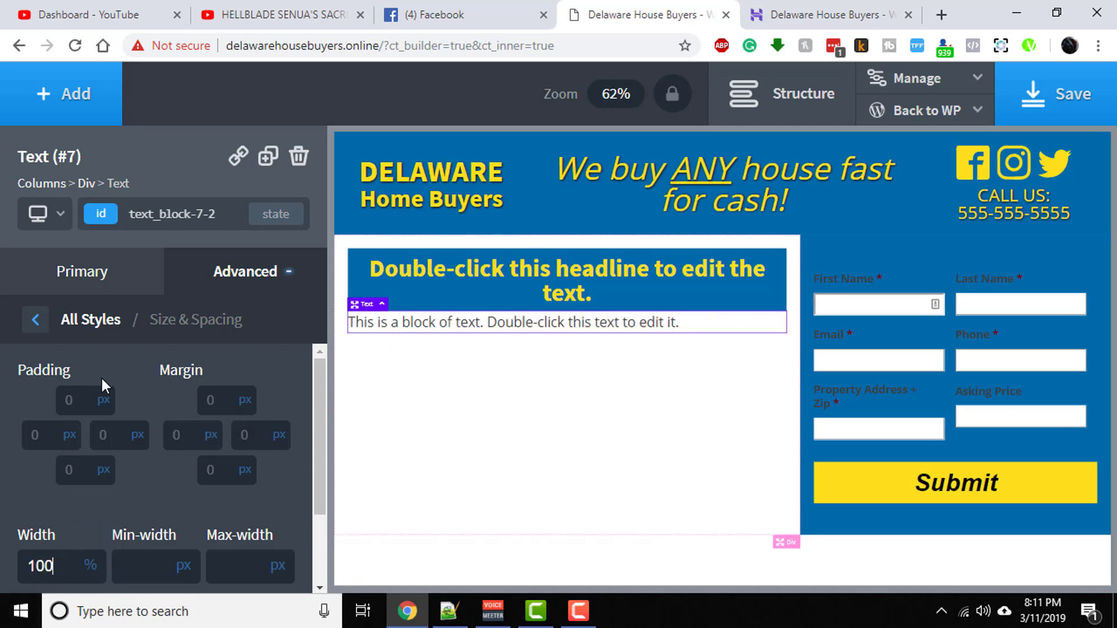
Set the text block's padding to 10 px on all four sides.
{"action": "left_click", "coordinate": [85, 397]}
{"action": "type", "text": "1"}
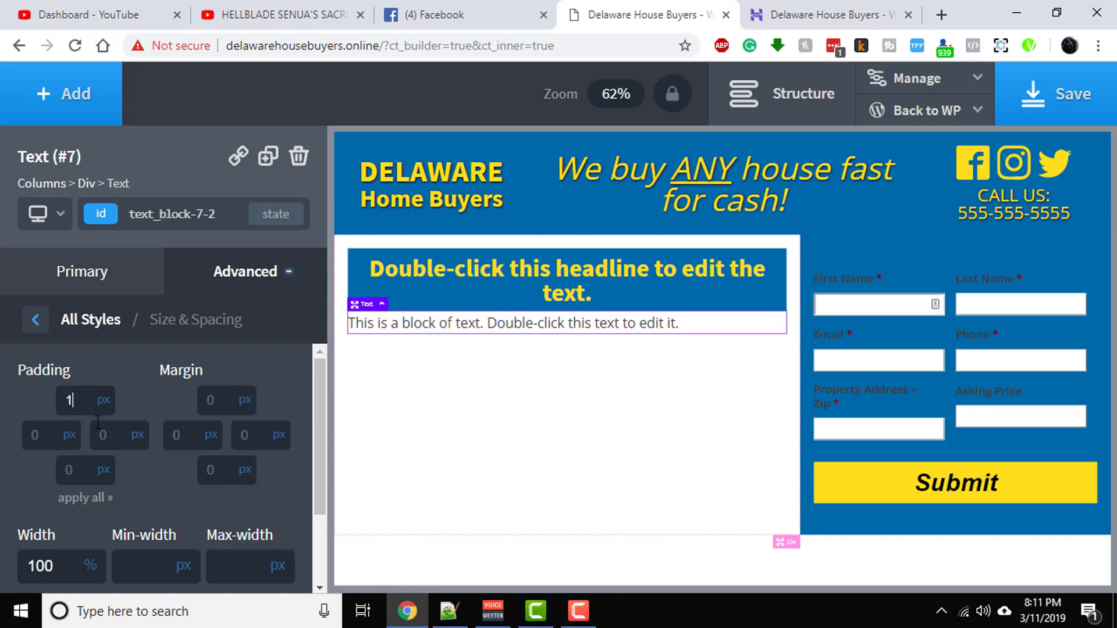
{"action": "type", "text": "0"}
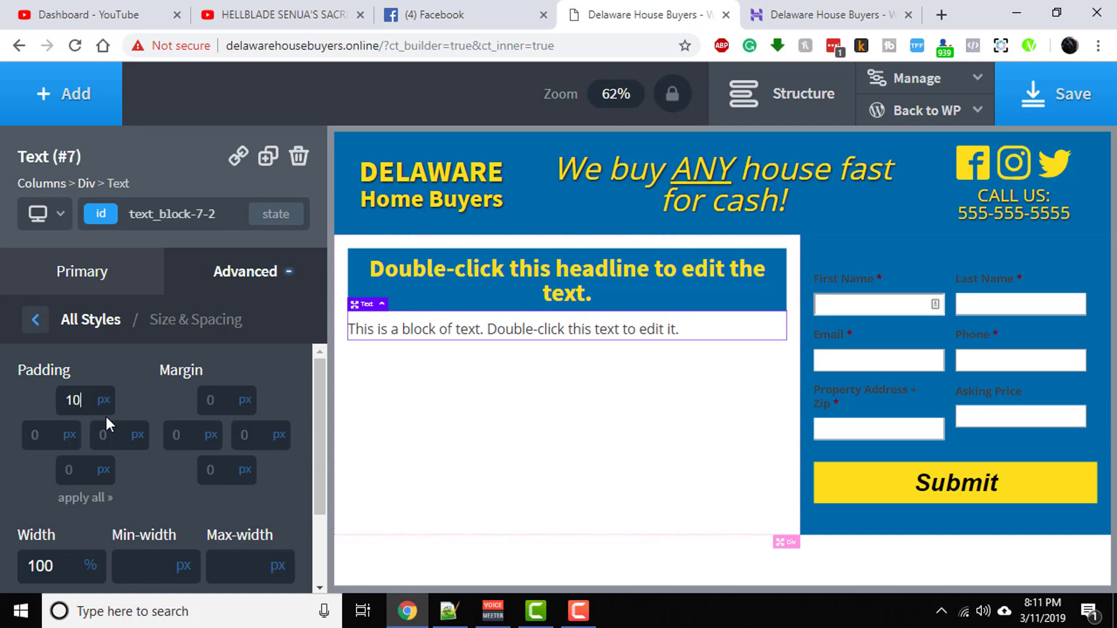
{"action": "left_click", "coordinate": [96, 498]}
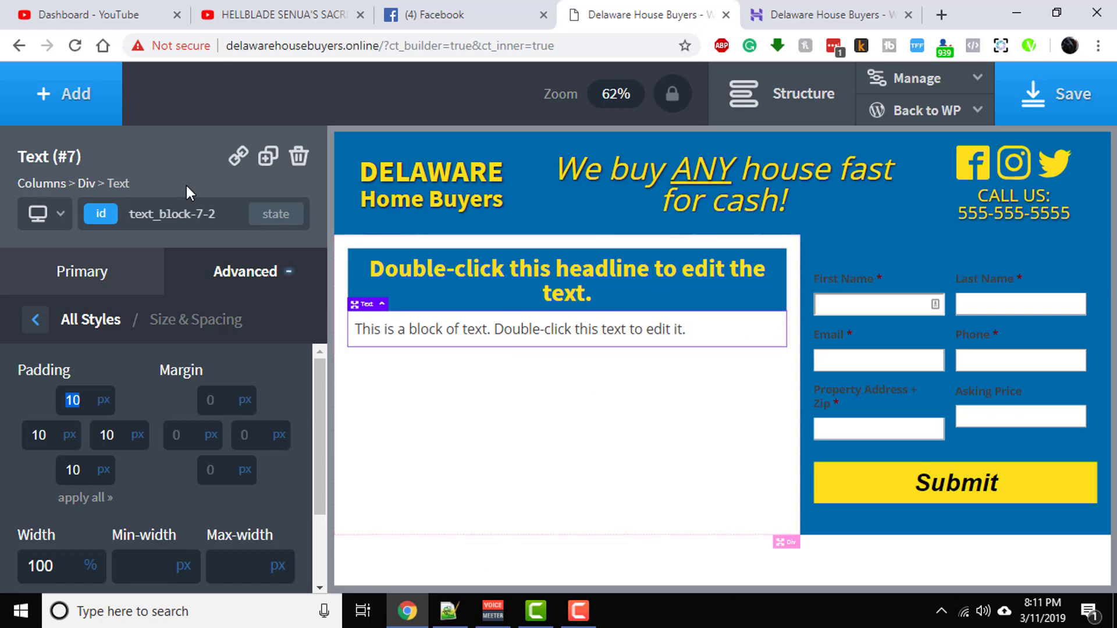
Add a WordPress dynamic data Content element below the text block in the white column.
{"action": "left_click", "coordinate": [96, 103]}
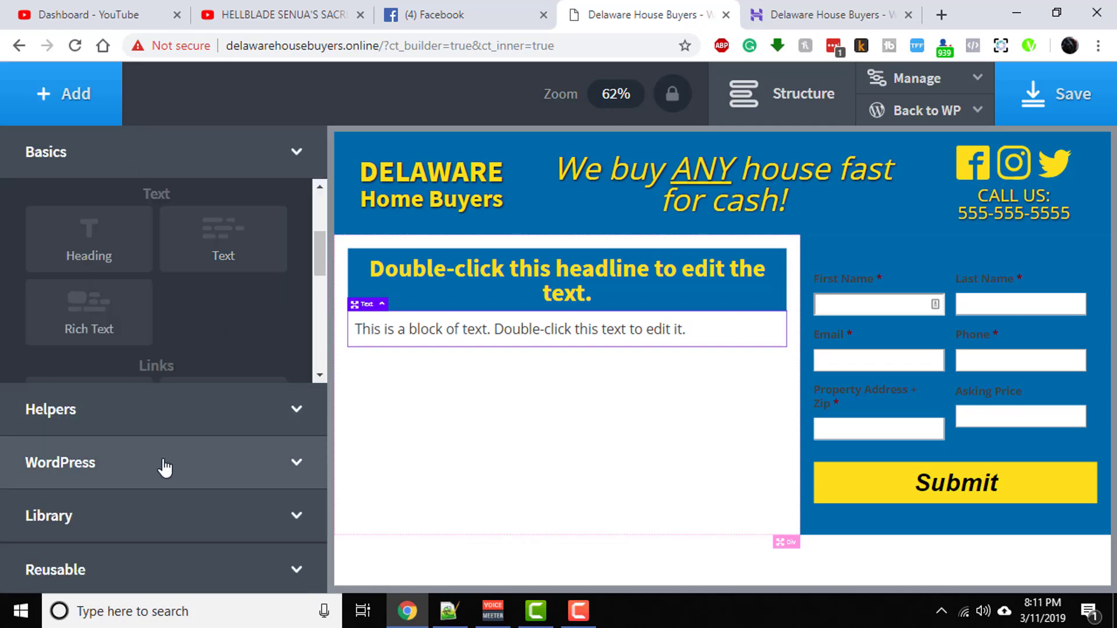
{"action": "left_click", "coordinate": [80, 473]}
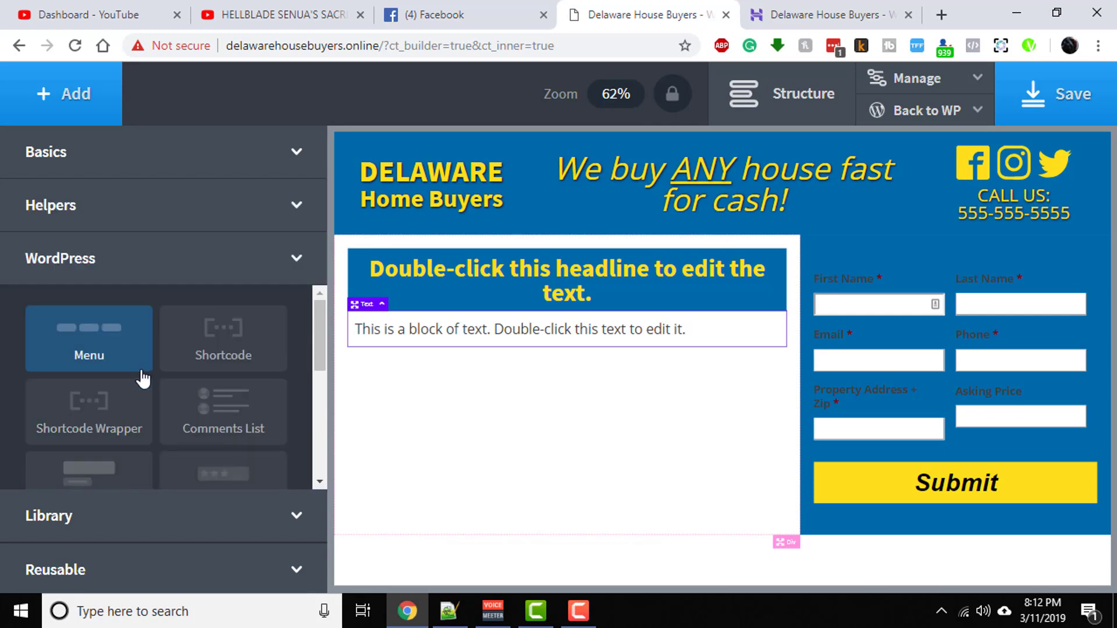
{"action": "scroll", "coordinate": [143, 379], "scroll_direction": "down", "scroll_amount": 1}
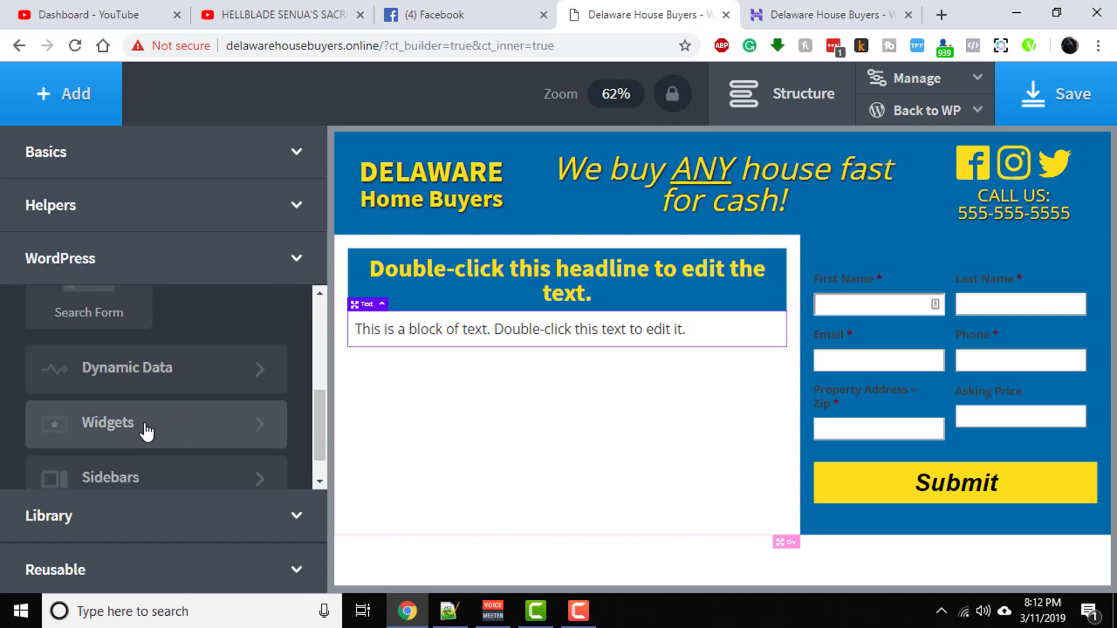
{"action": "scroll", "coordinate": [145, 431], "scroll_direction": "up", "scroll_amount": 3}
{"action": "scroll", "coordinate": [145, 433], "scroll_direction": "down", "scroll_amount": 2}
{"action": "left_click", "coordinate": [165, 474]}
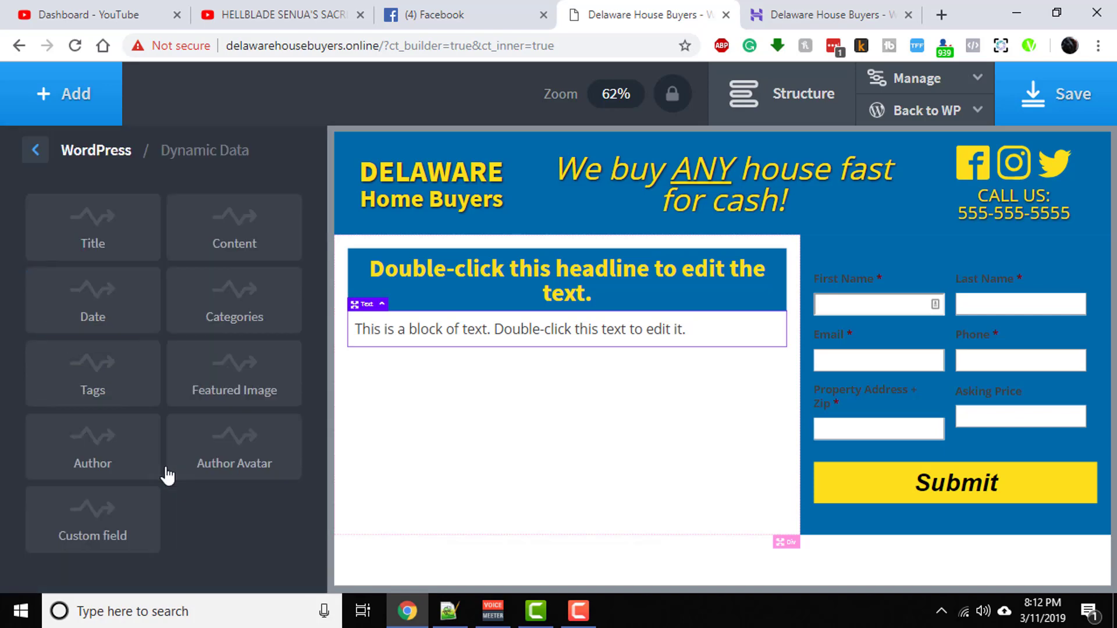
{"action": "left_click", "coordinate": [252, 232]}
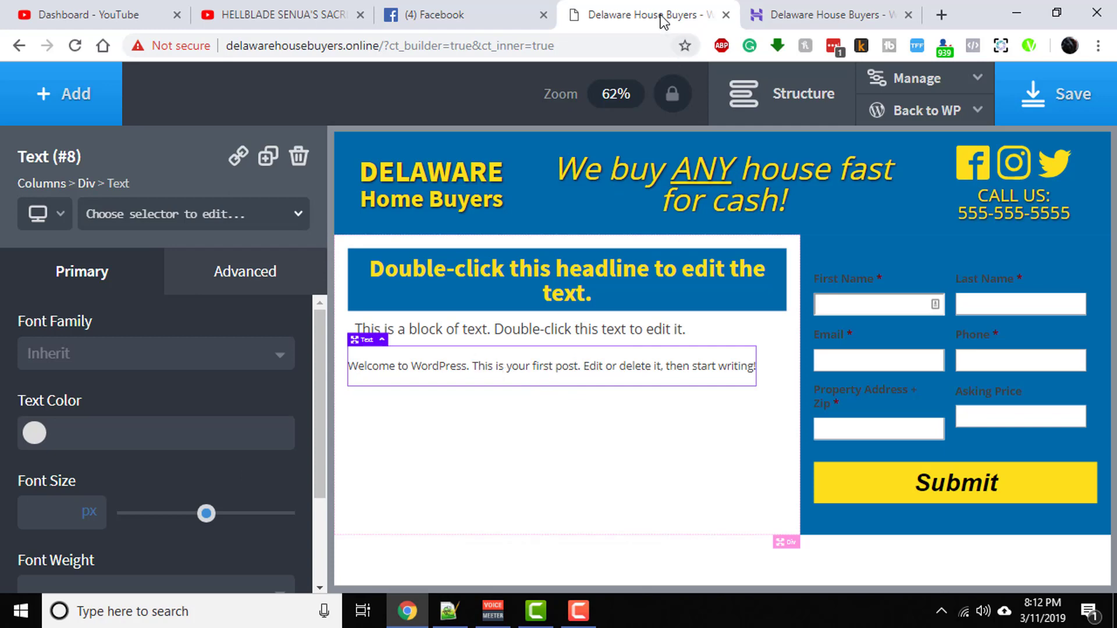
Save the page design and reload the live Delaware House Buyers page.
{"action": "left_click", "coordinate": [764, 14]}
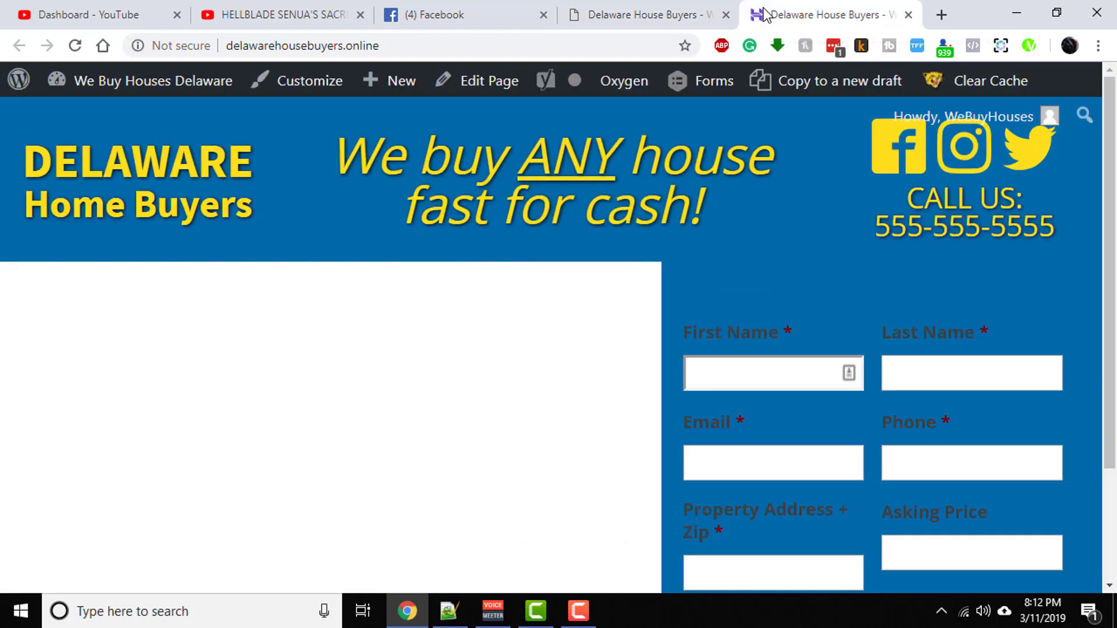
{"action": "left_click", "coordinate": [656, 16]}
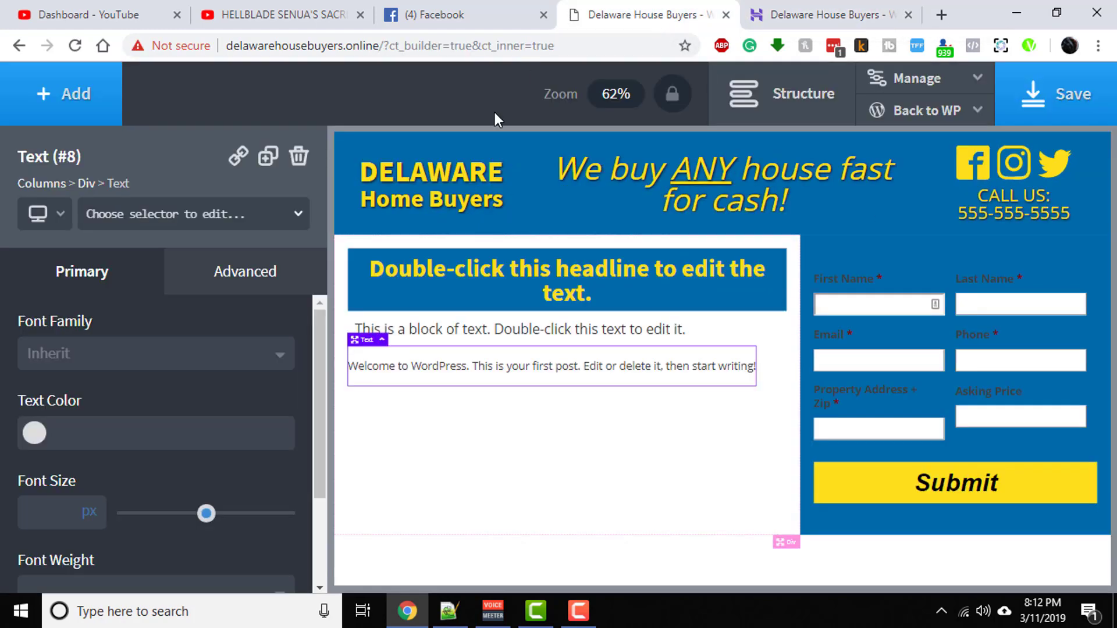
{"action": "left_click", "coordinate": [1092, 90]}
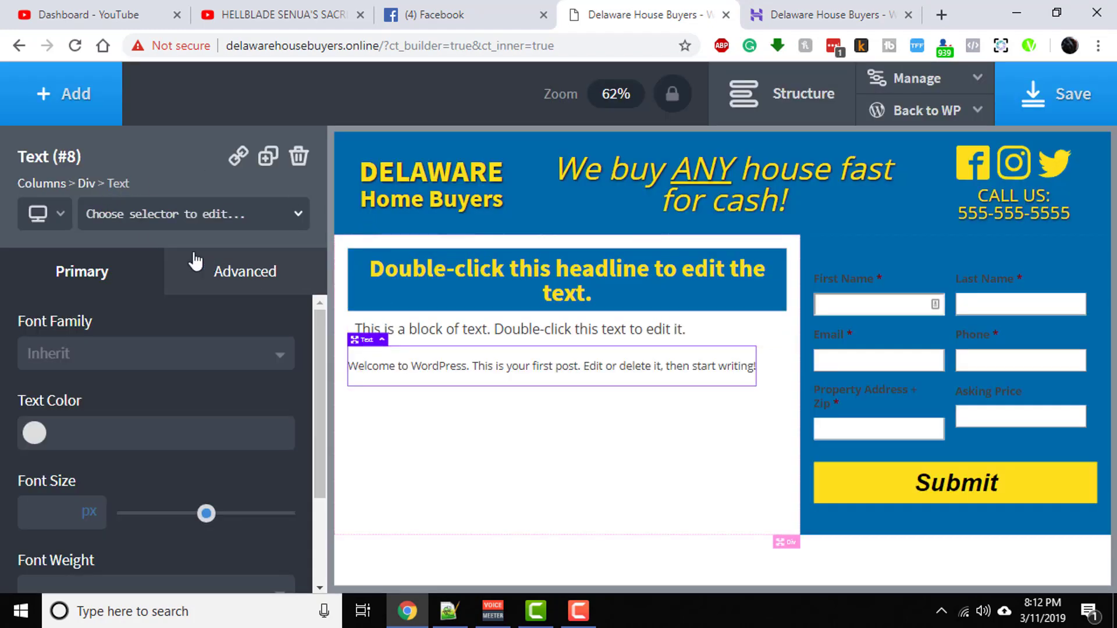
{"action": "left_click", "coordinate": [826, 14]}
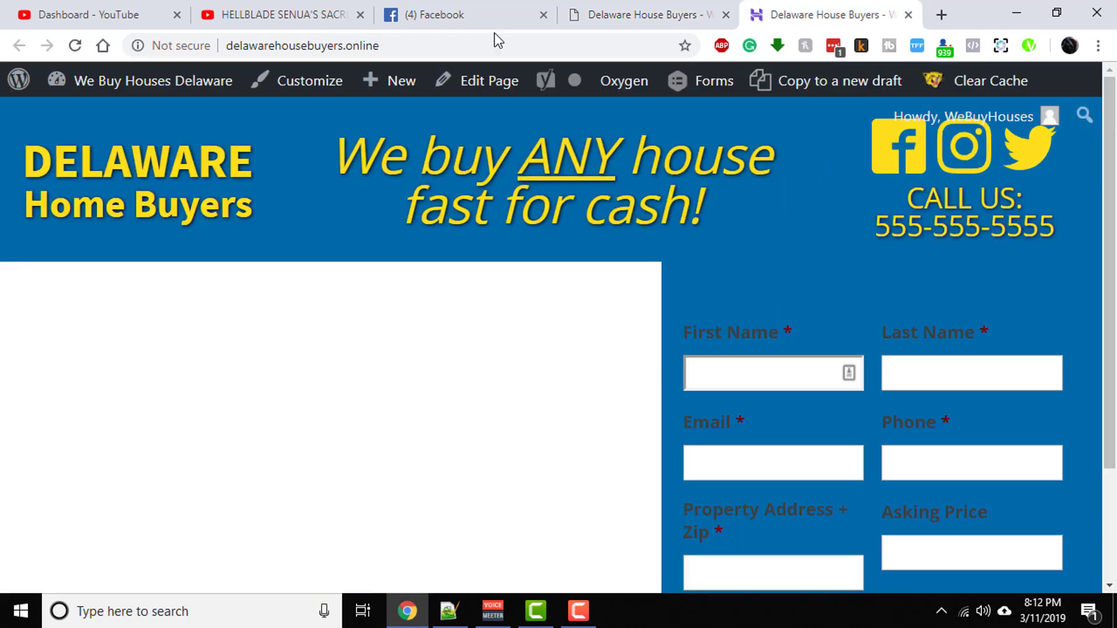
{"action": "left_click", "coordinate": [73, 47]}
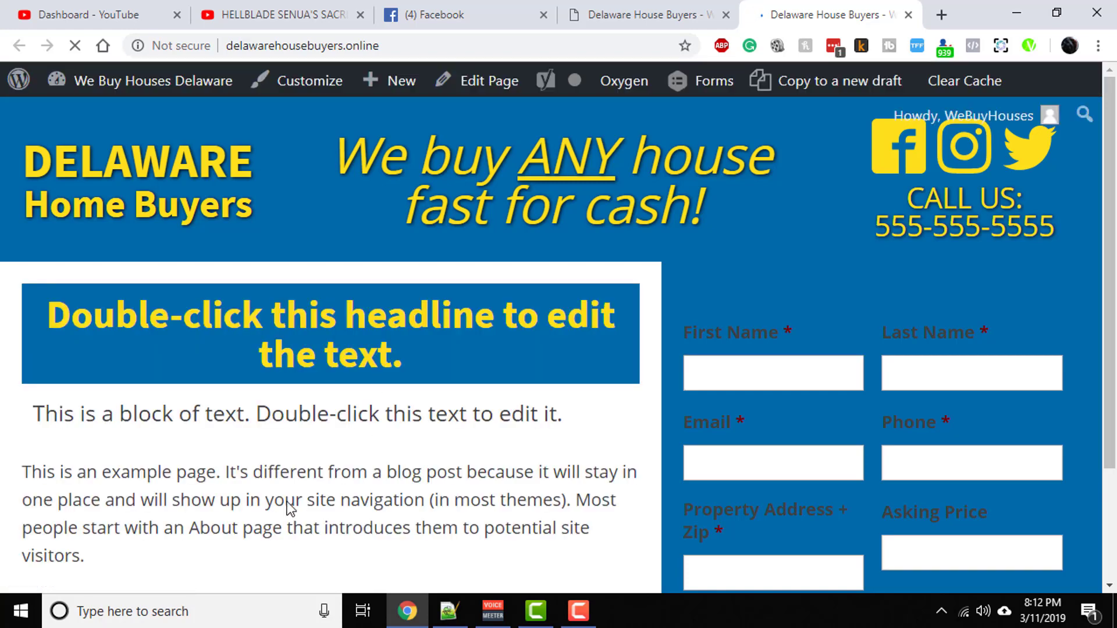
Examine how the heading, text block and dynamic page content display beside the form on the live page.
{"action": "scroll", "coordinate": [196, 476], "scroll_direction": "down", "scroll_amount": 2}
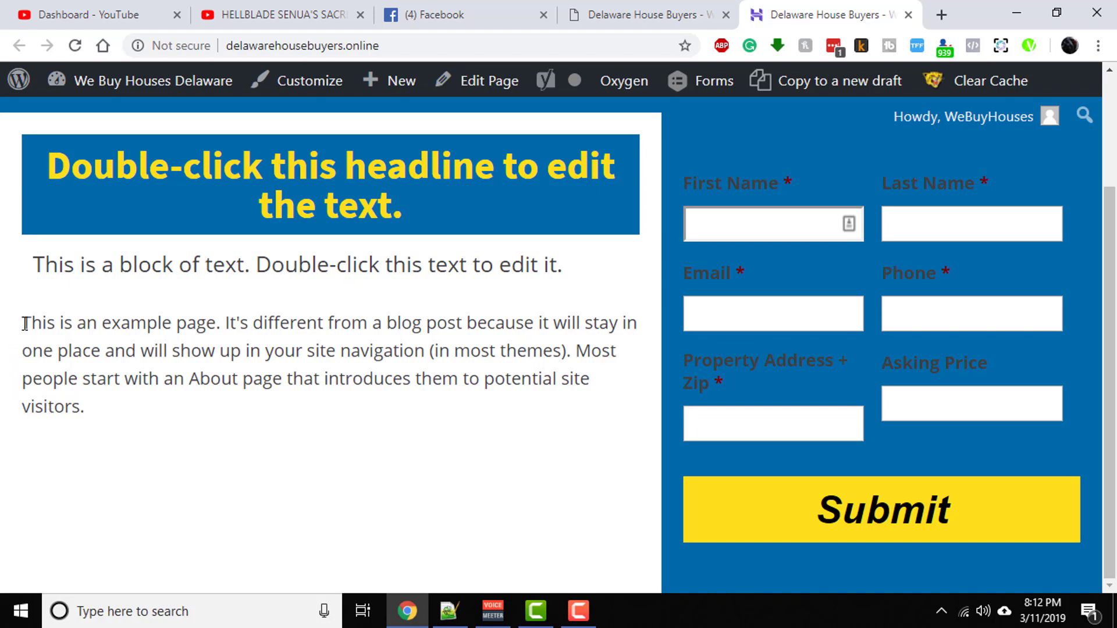
{"action": "left_click_drag", "start_coordinate": [25, 323], "coordinate": [115, 419]}
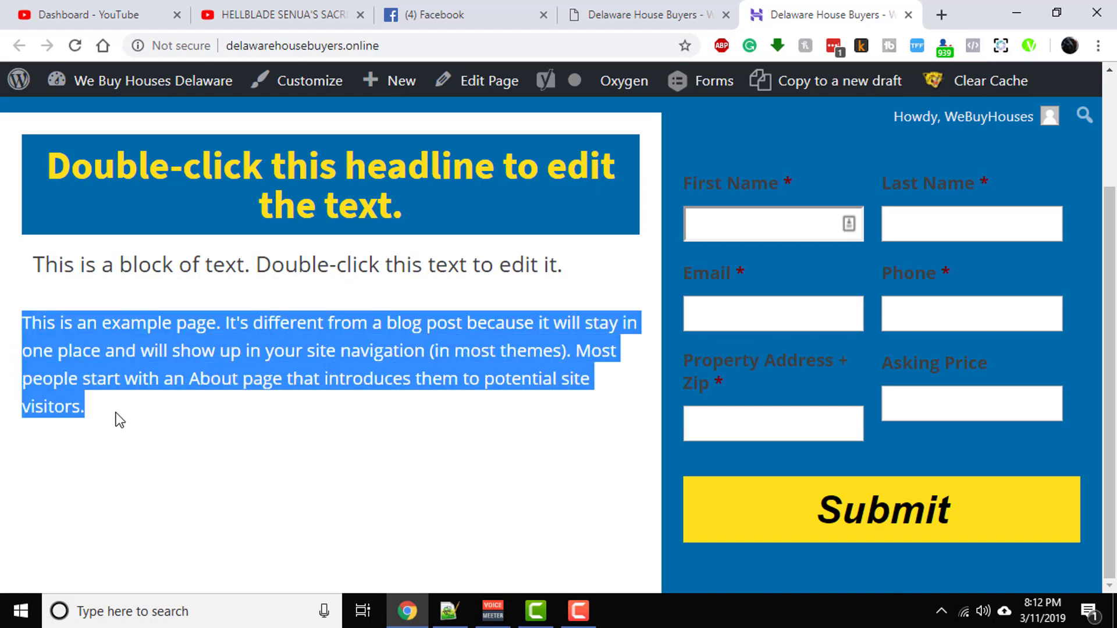
{"action": "left_click", "coordinate": [142, 405]}
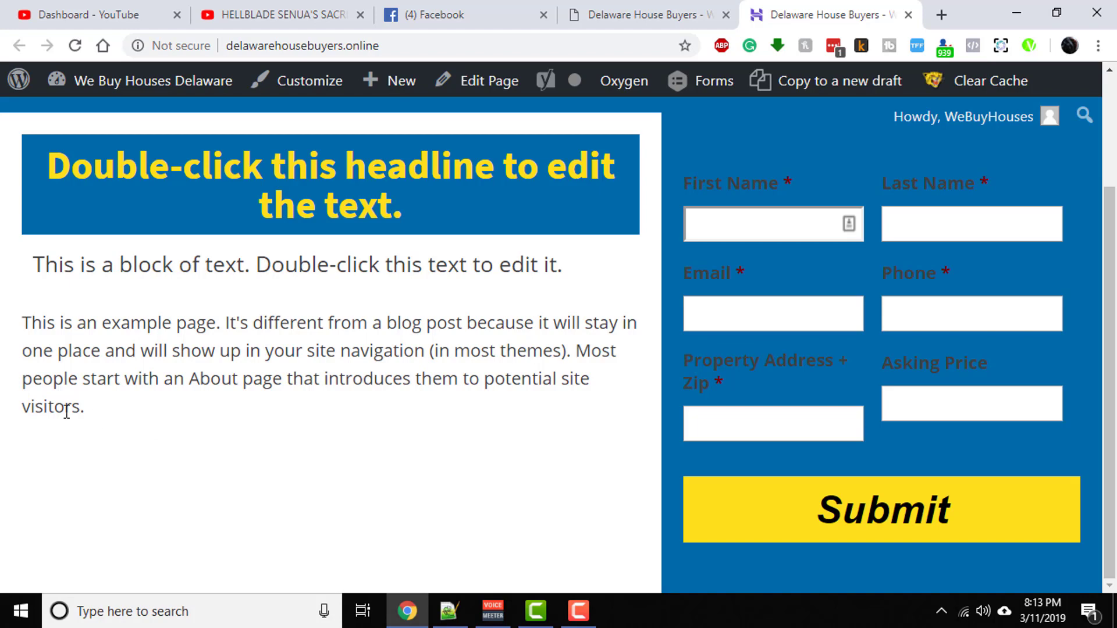
{"action": "triple_click", "coordinate": [67, 411]}
{"action": "left_click", "coordinate": [56, 351]}
{"action": "scroll", "coordinate": [516, 419], "scroll_direction": "up", "scroll_amount": 2}
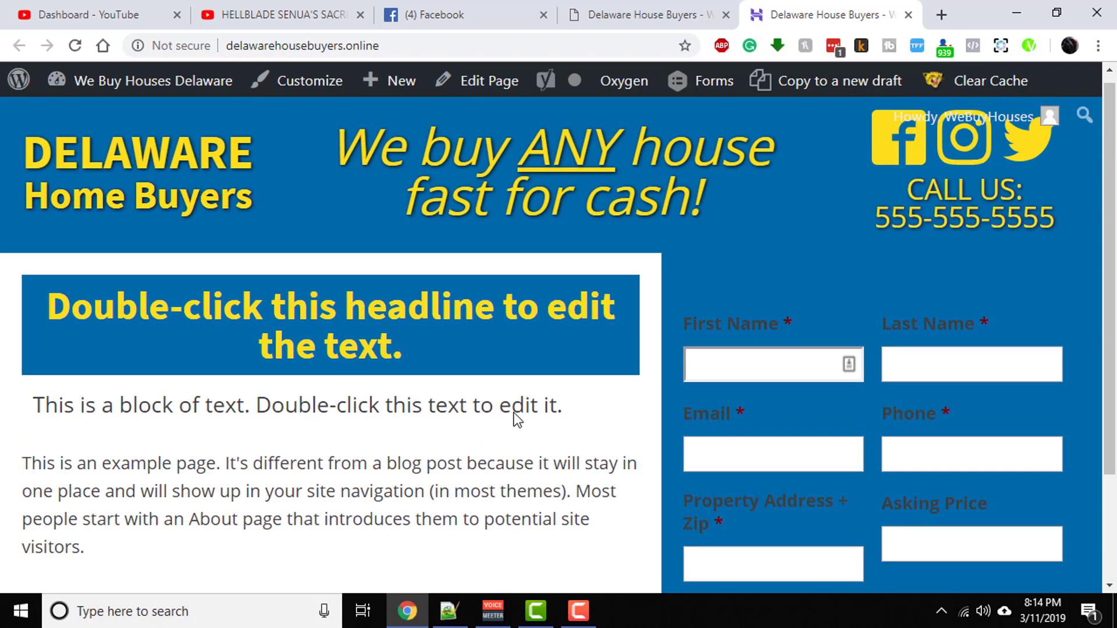
{"action": "scroll", "coordinate": [516, 419], "scroll_direction": "down", "scroll_amount": 2}
{"action": "scroll", "coordinate": [400, 324], "scroll_direction": "up", "scroll_amount": 2}
Return to the page builder and set the dynamic content block's font size to 20 px.
{"action": "left_click", "coordinate": [612, 17]}
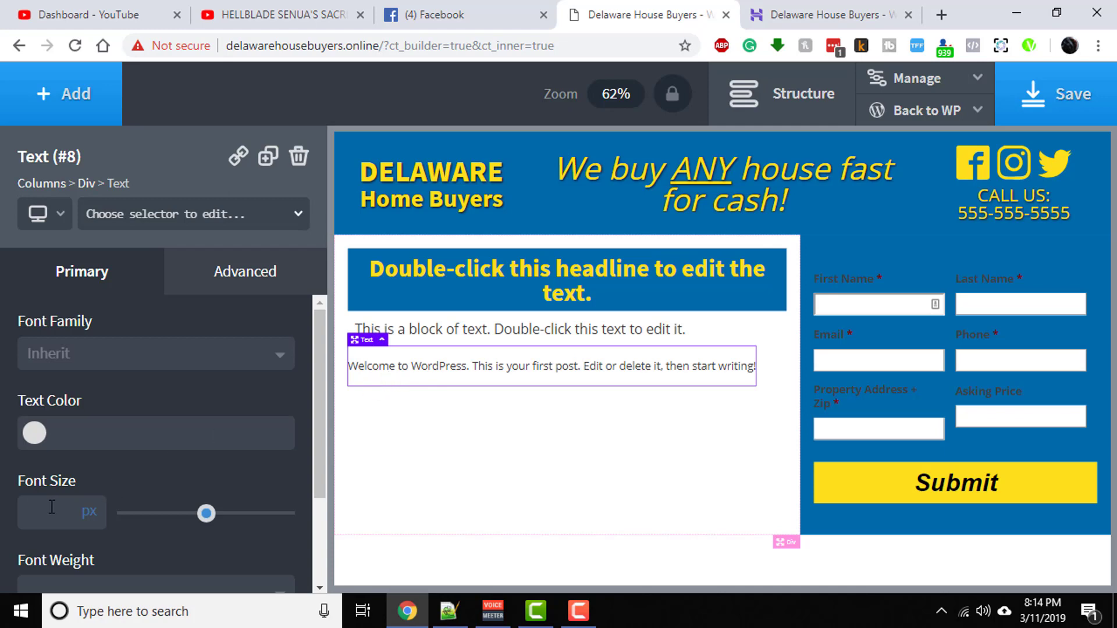
{"action": "type", "text": "20"}
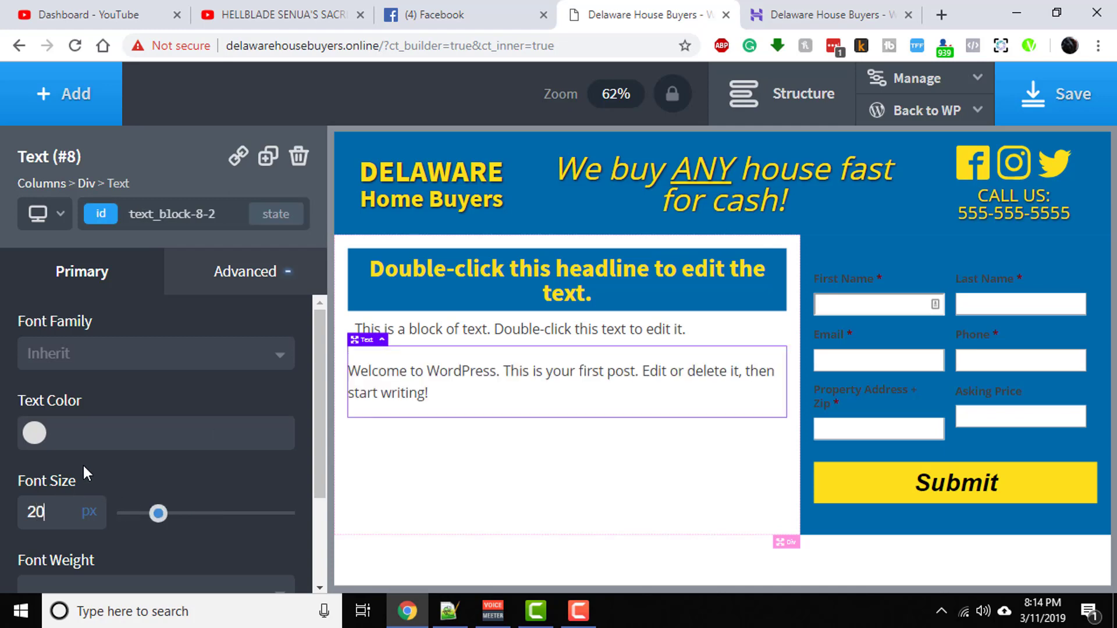
{"action": "left_click", "coordinate": [229, 281]}
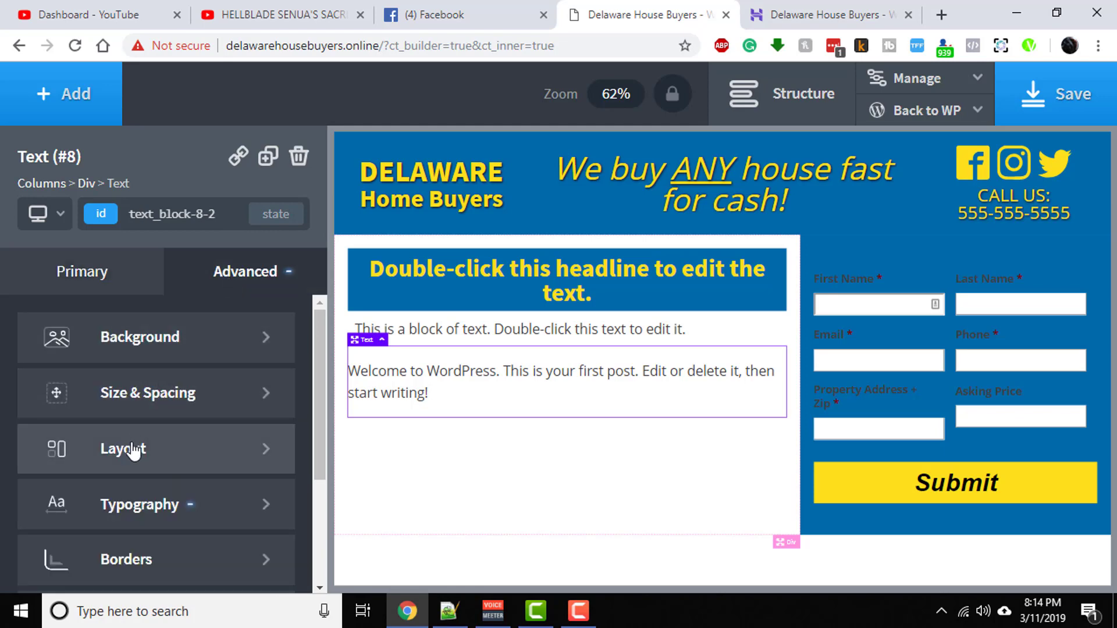
{"action": "left_click", "coordinate": [140, 338]}
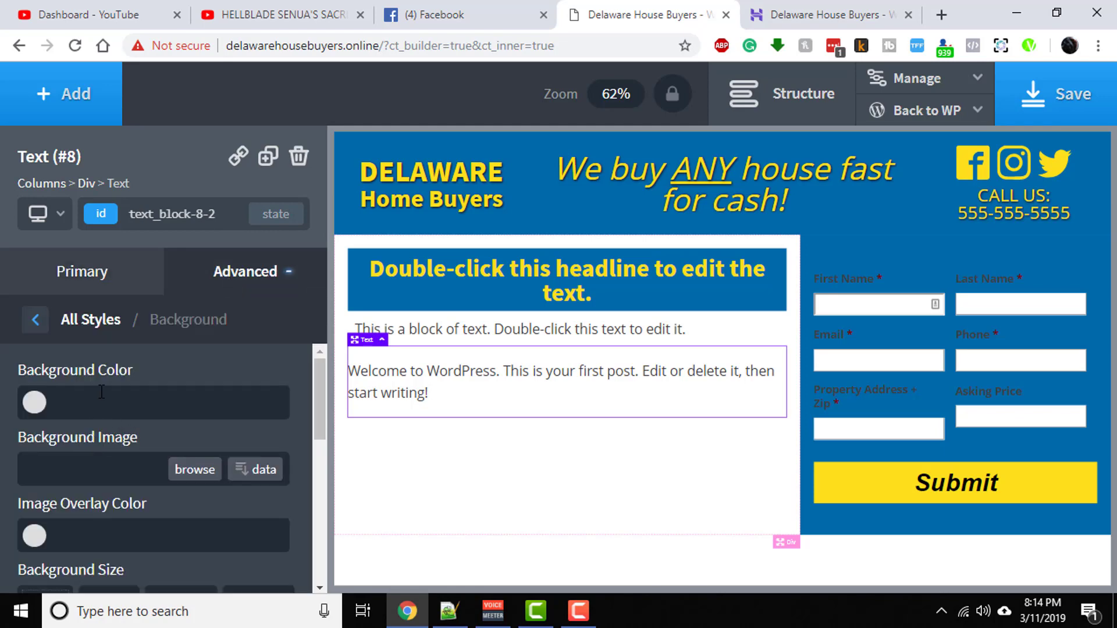
{"action": "scroll", "coordinate": [104, 365], "scroll_direction": "down", "scroll_amount": 4}
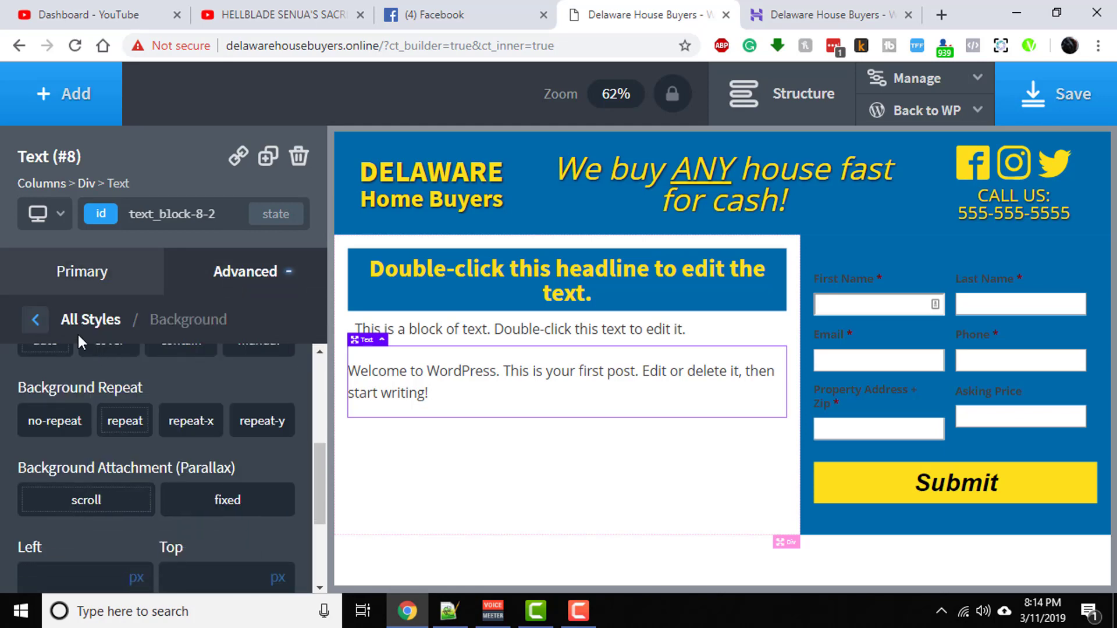
{"action": "left_click", "coordinate": [33, 327]}
{"action": "scroll", "coordinate": [183, 329], "scroll_direction": "up", "scroll_amount": 3}
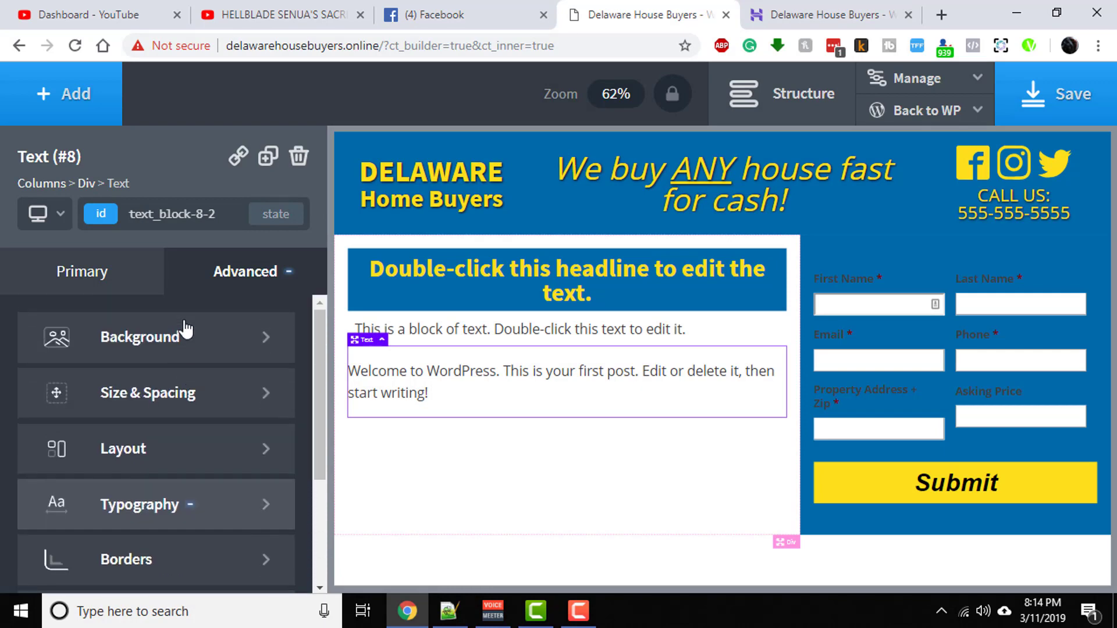
Set the dynamic content block's width to 100% and its padding to 10 px on all four sides.
{"action": "left_click", "coordinate": [169, 380]}
{"action": "left_click", "coordinate": [85, 559]}
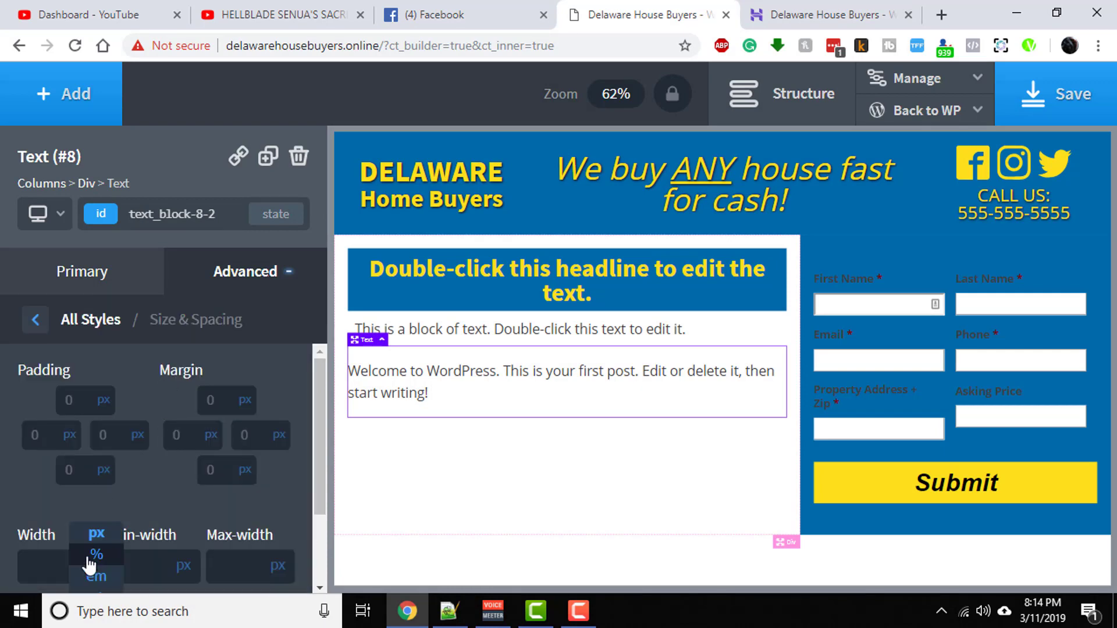
{"action": "left_click", "coordinate": [88, 570]}
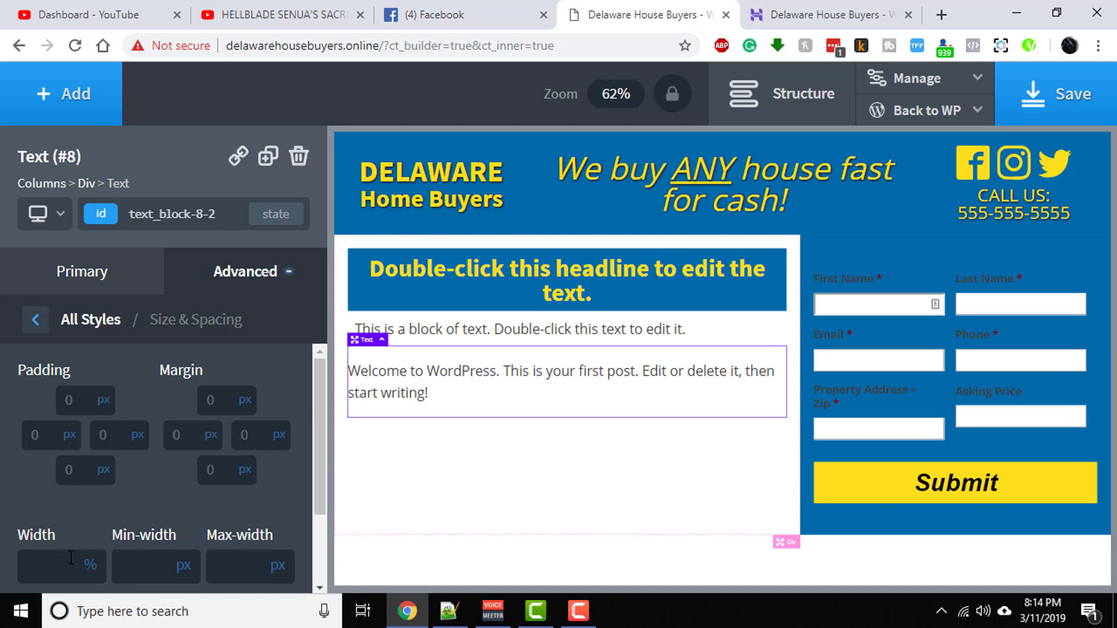
{"action": "type", "text": "100"}
{"action": "left_click", "coordinate": [93, 399]}
{"action": "type", "text": "10"}
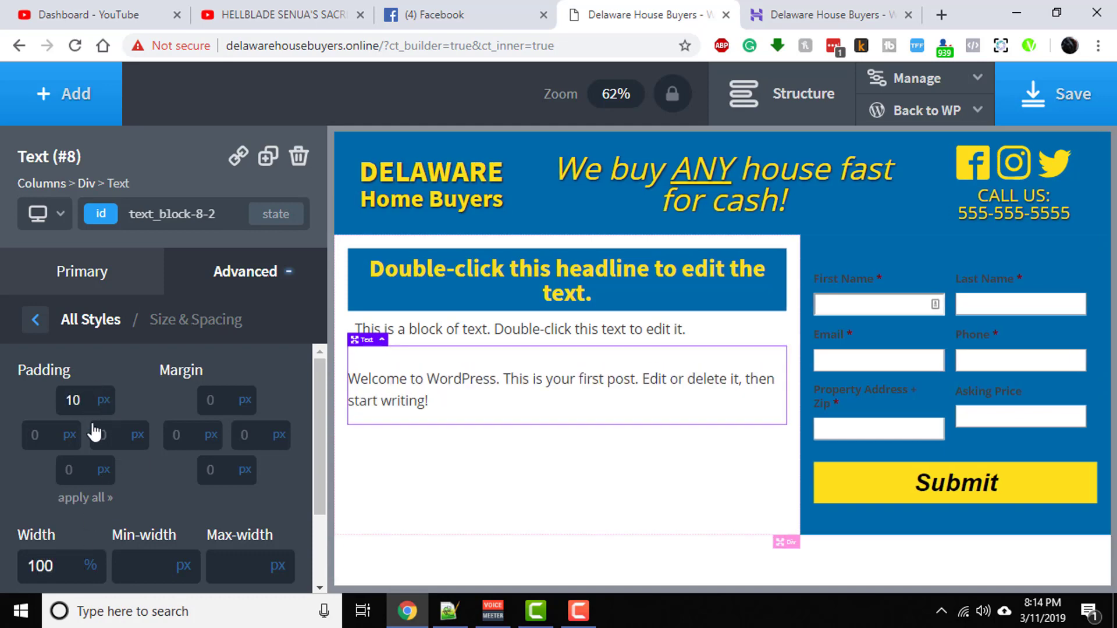
{"action": "left_click", "coordinate": [86, 498]}
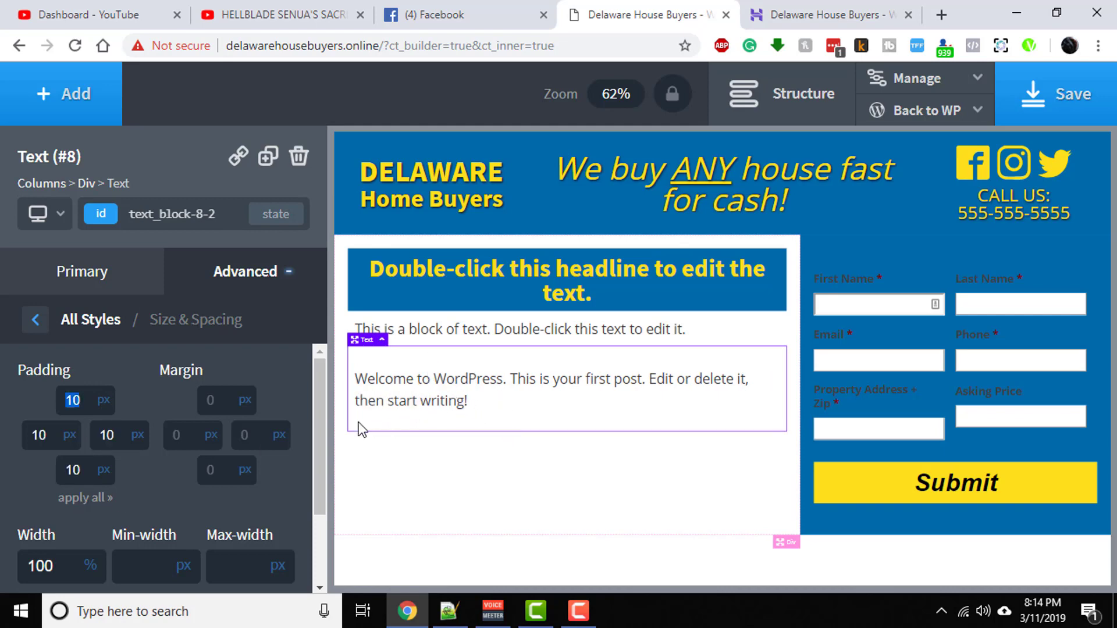
Justify the text of the dynamic content block.
{"action": "scroll", "coordinate": [209, 472], "scroll_direction": "down", "scroll_amount": 1}
{"action": "scroll", "coordinate": [208, 473], "scroll_direction": "up", "scroll_amount": 1}
{"action": "left_click", "coordinate": [230, 285]}
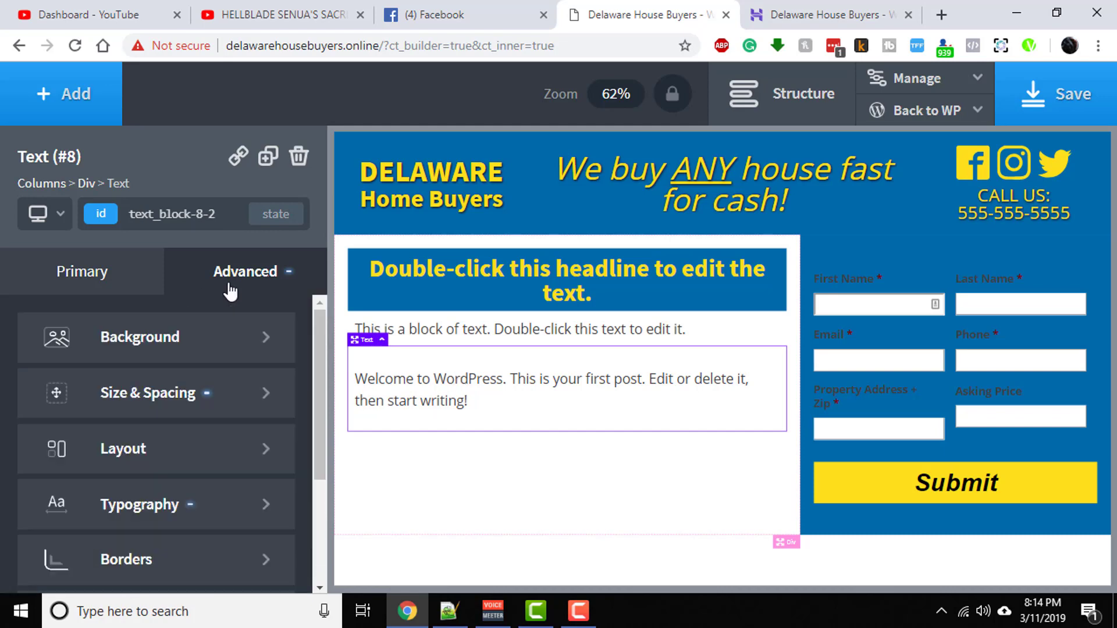
{"action": "left_click", "coordinate": [184, 508]}
{"action": "scroll", "coordinate": [176, 505], "scroll_direction": "down", "scroll_amount": 4}
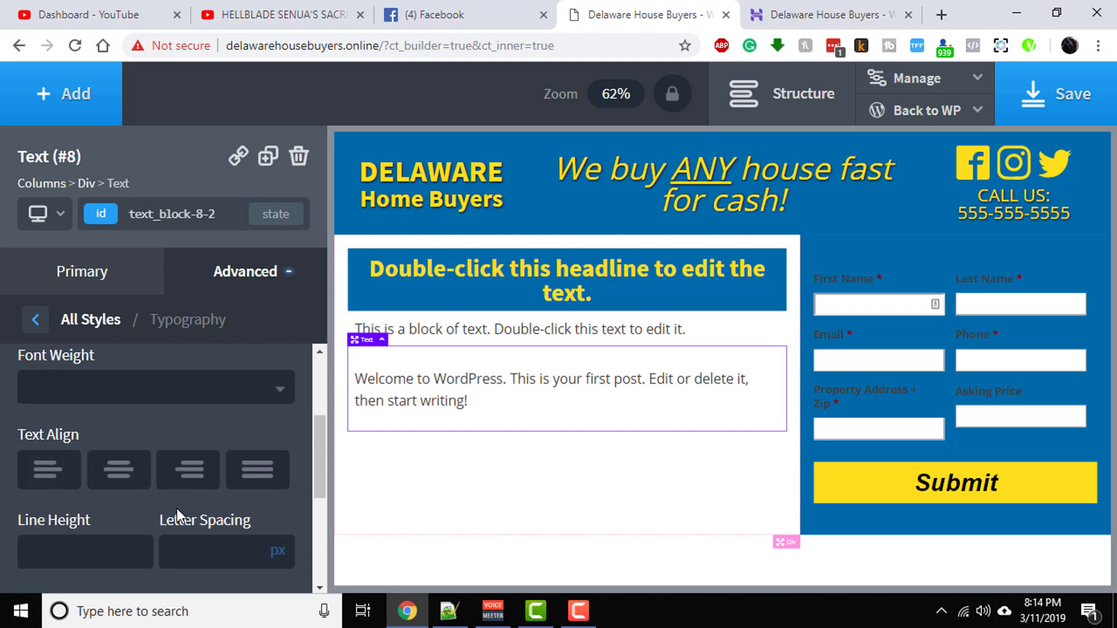
{"action": "left_click", "coordinate": [243, 480]}
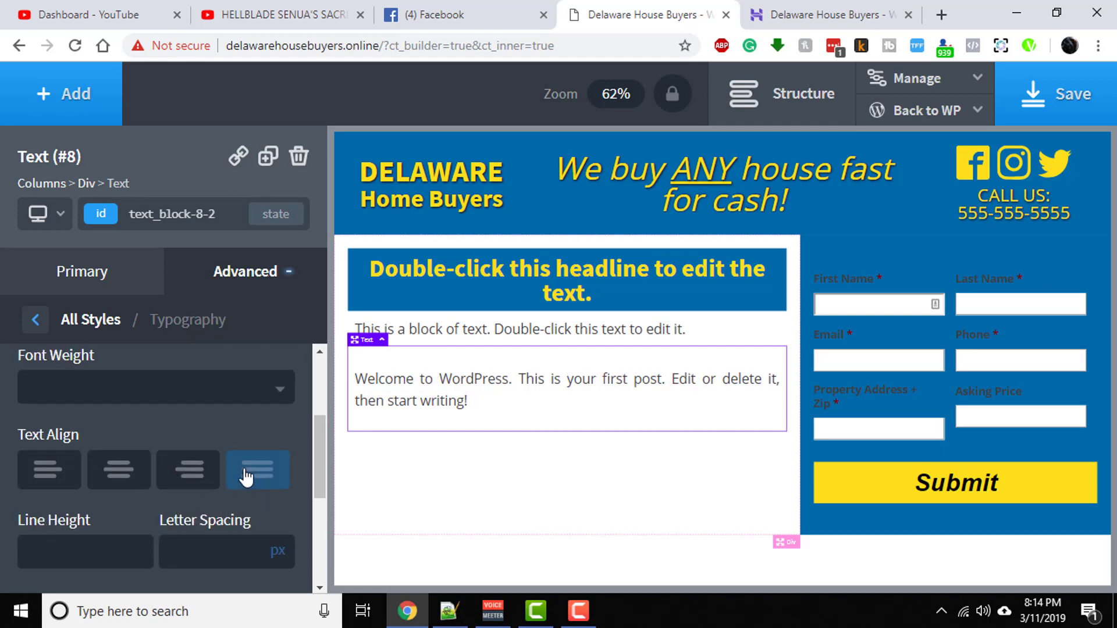
Justify the text of the block directly below the heading.
{"action": "left_click", "coordinate": [408, 332]}
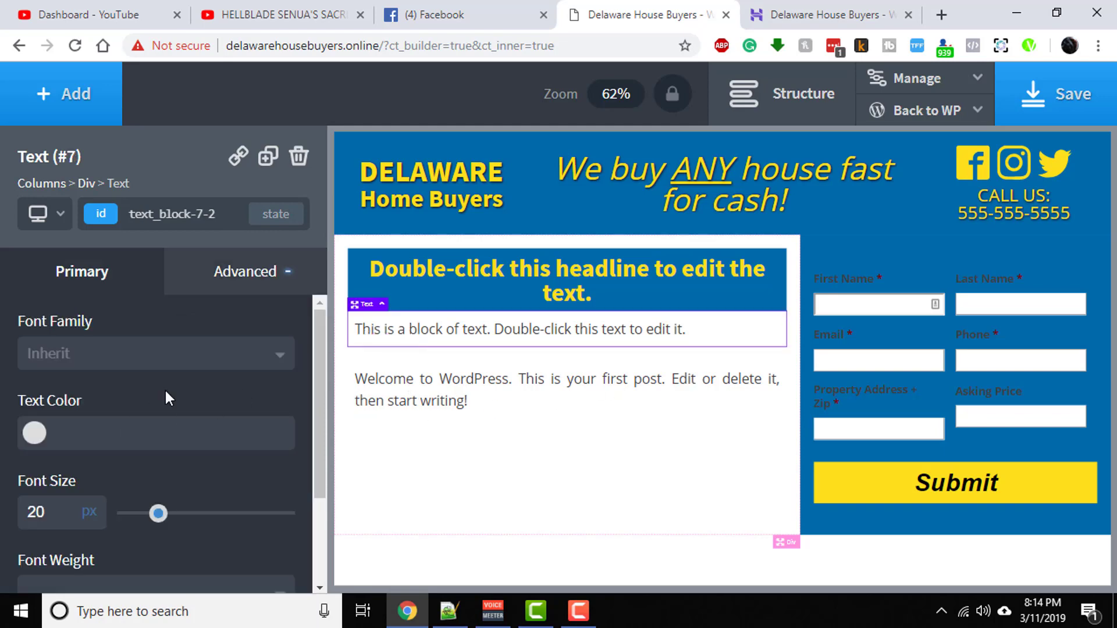
{"action": "scroll", "coordinate": [239, 366], "scroll_direction": "down", "scroll_amount": 2}
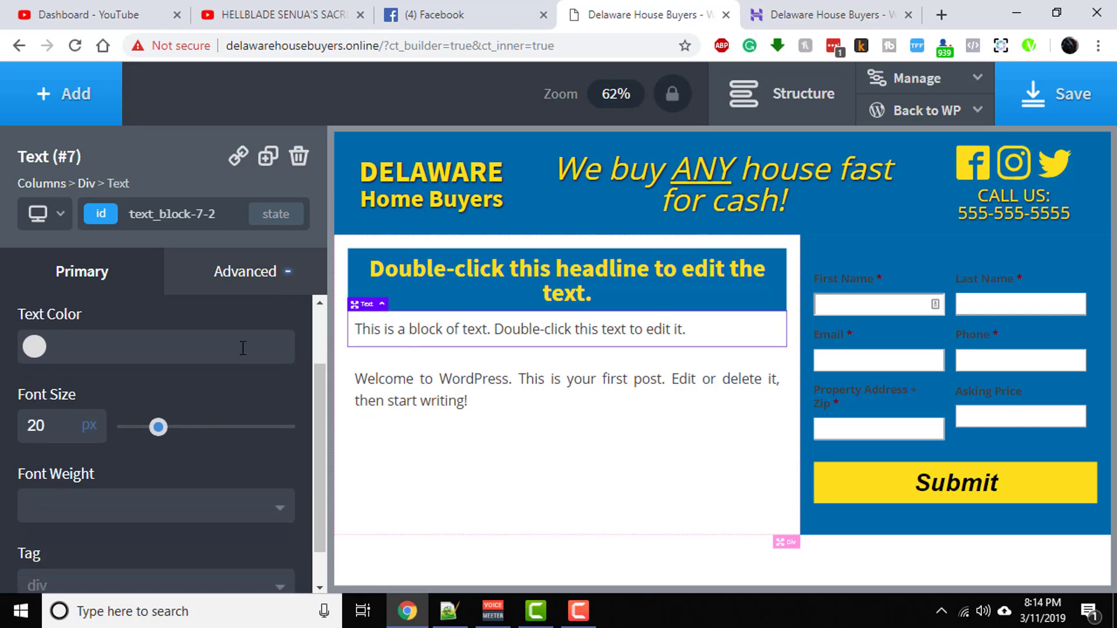
{"action": "left_click", "coordinate": [243, 282]}
{"action": "scroll", "coordinate": [174, 407], "scroll_direction": "up", "scroll_amount": 3}
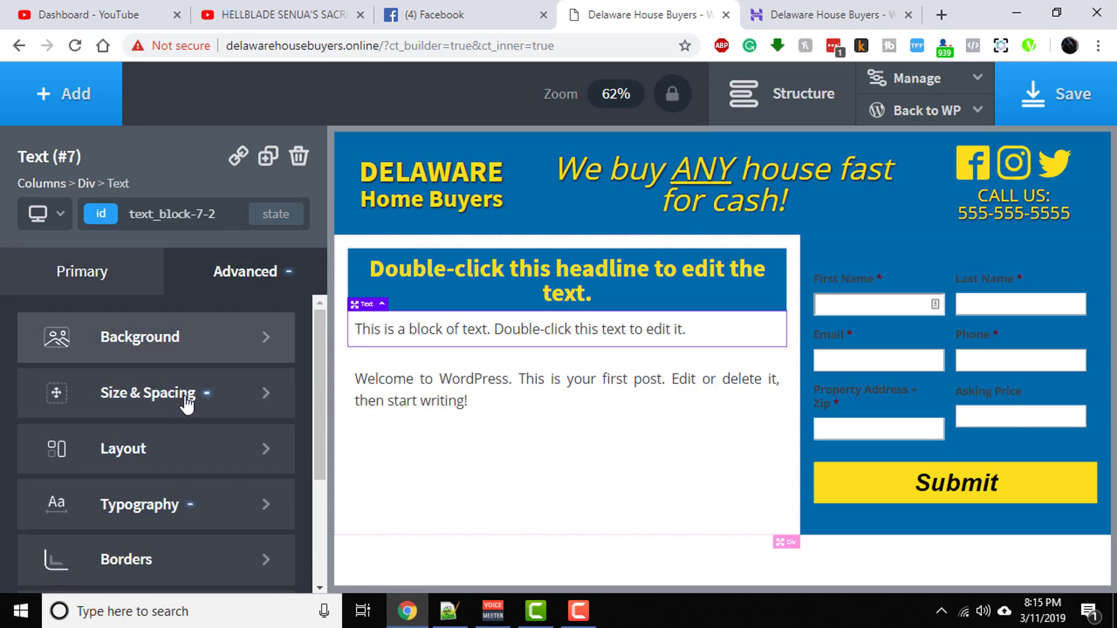
{"action": "left_click", "coordinate": [182, 489]}
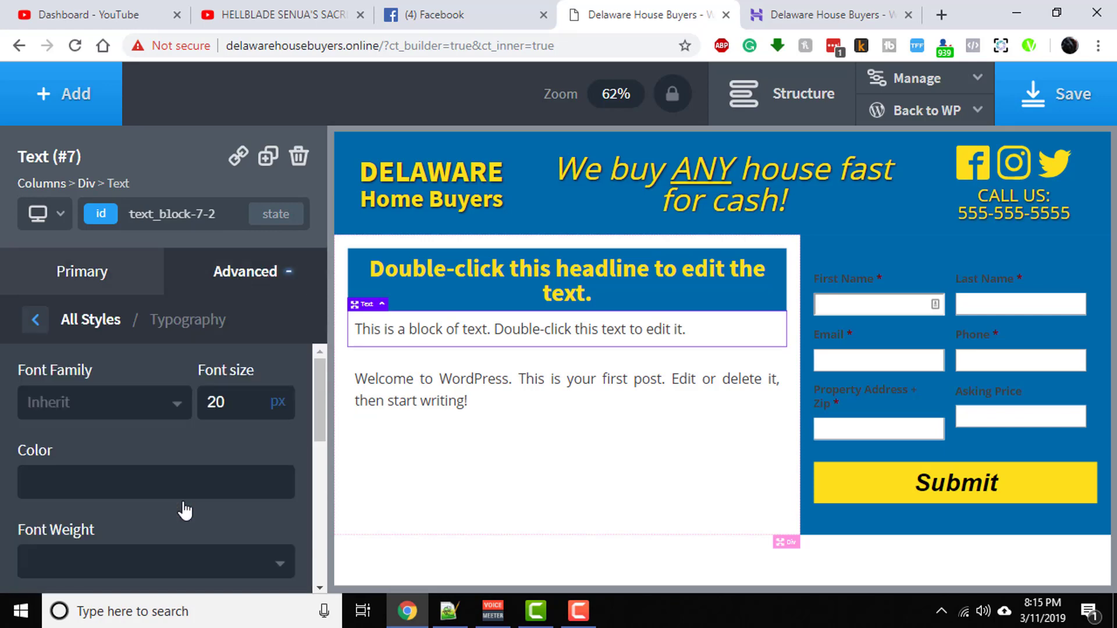
{"action": "scroll", "coordinate": [214, 462], "scroll_direction": "down", "scroll_amount": 4}
{"action": "scroll", "coordinate": [214, 471], "scroll_direction": "up", "scroll_amount": 3}
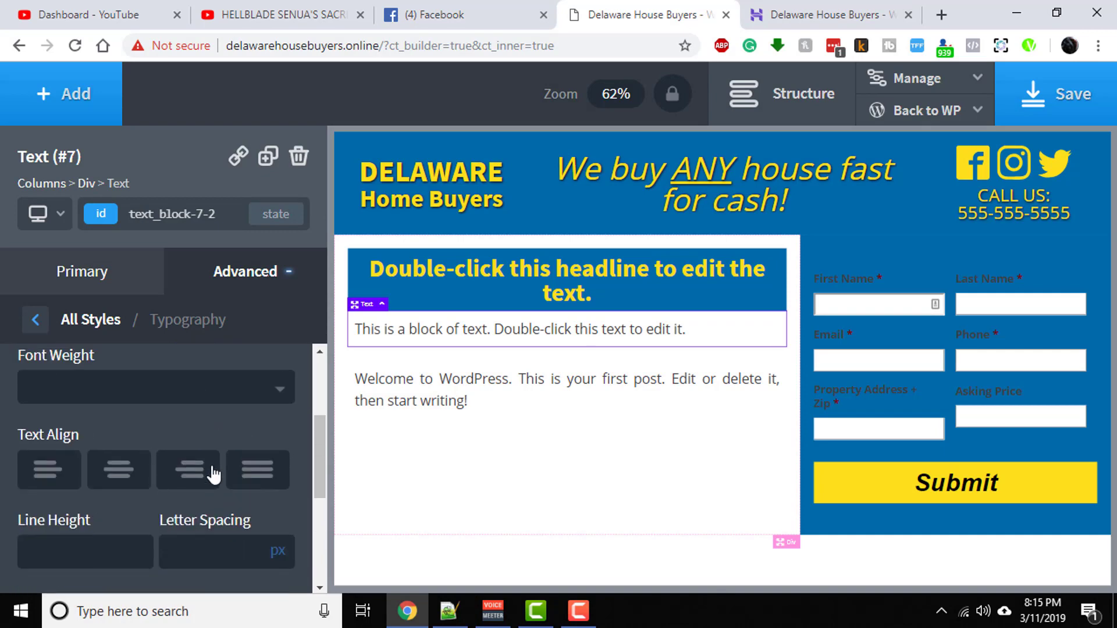
{"action": "left_click", "coordinate": [256, 469]}
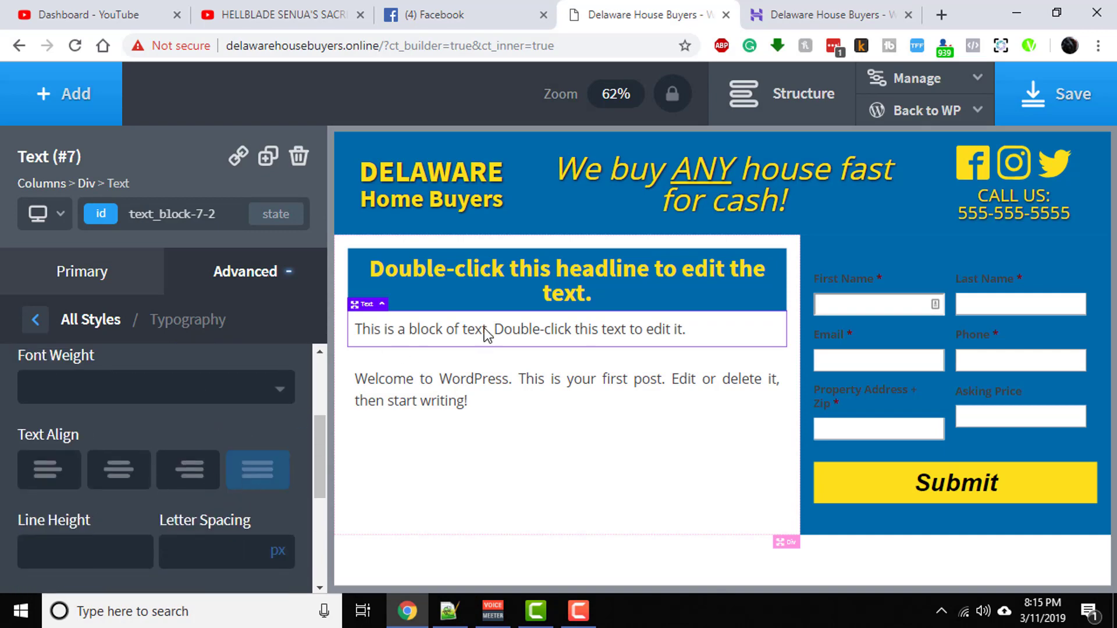